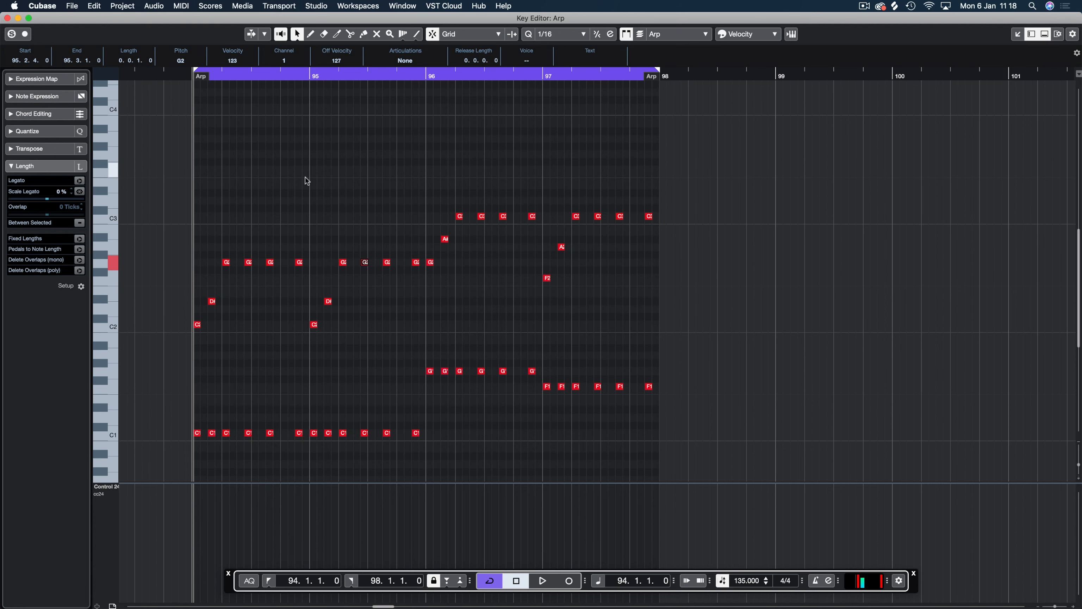
Step: Delete every note from bar 95 onward in the Arp part and reopen the part in the Key Editor
drag(311, 173, 737, 481)
key(Delete)
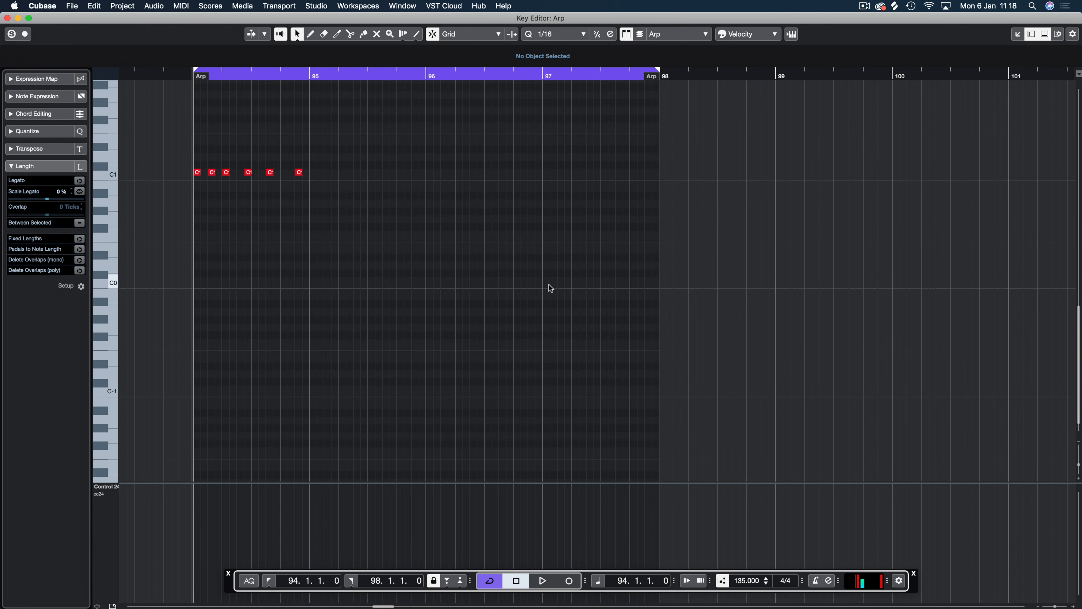
scroll(549, 284, up, 6)
key(Return)
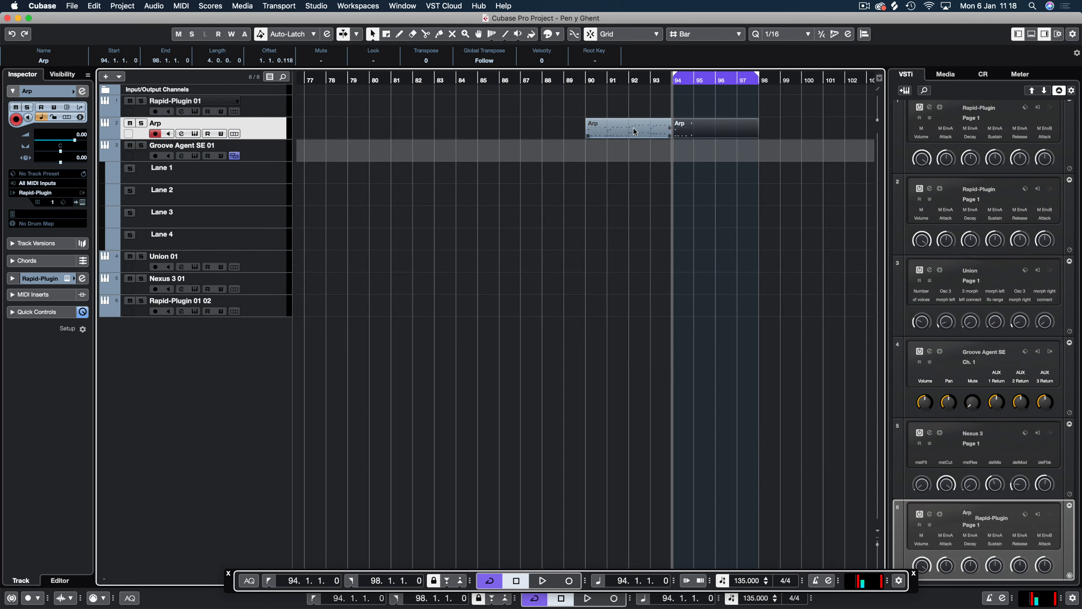
double_click(634, 131)
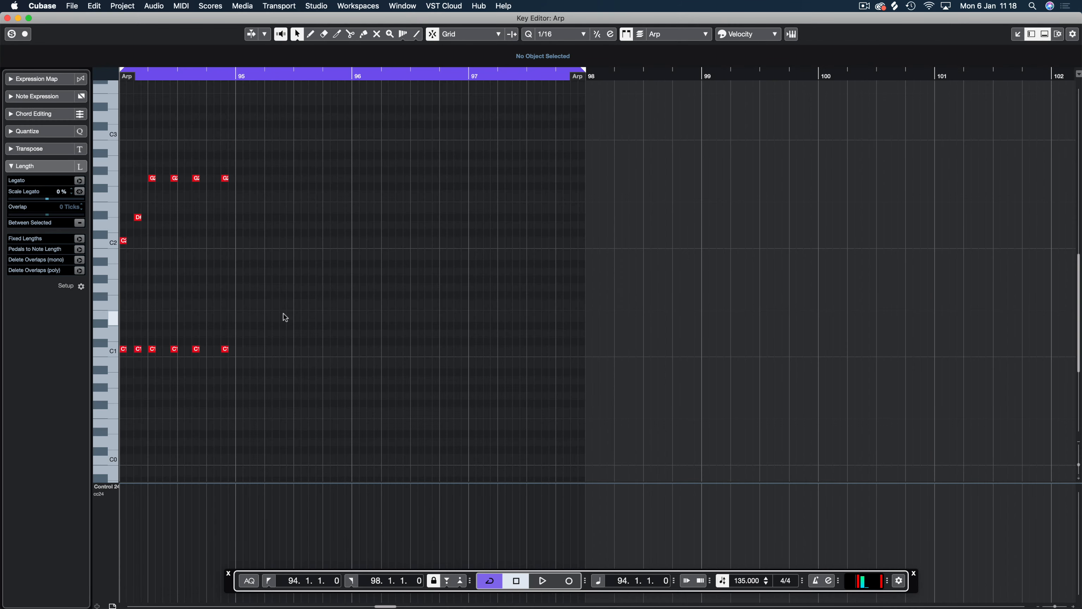
Step: Delete the repeated C1 and G2 notes in bar 94 and stack the remaining C1, C2, D#2 and G2 at 94.1.1
drag(283, 314, 130, 379)
key(Delete)
drag(209, 313, 113, 313)
drag(377, 134, 193, 219)
key(Delete)
click(204, 191)
drag(206, 178, 193, 178)
click(229, 179)
scroll(233, 179, up, 5)
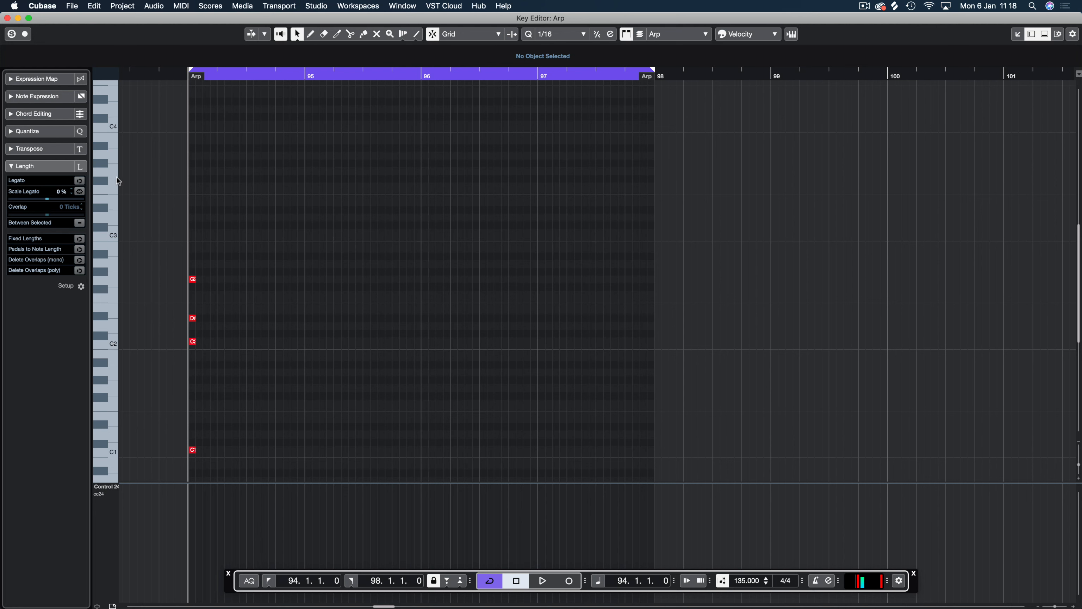
Step: Move the D#2 and G2 notes one sixteenth later, to 94.1.2
click(110, 126)
click(193, 318)
drag(199, 322, 204, 319)
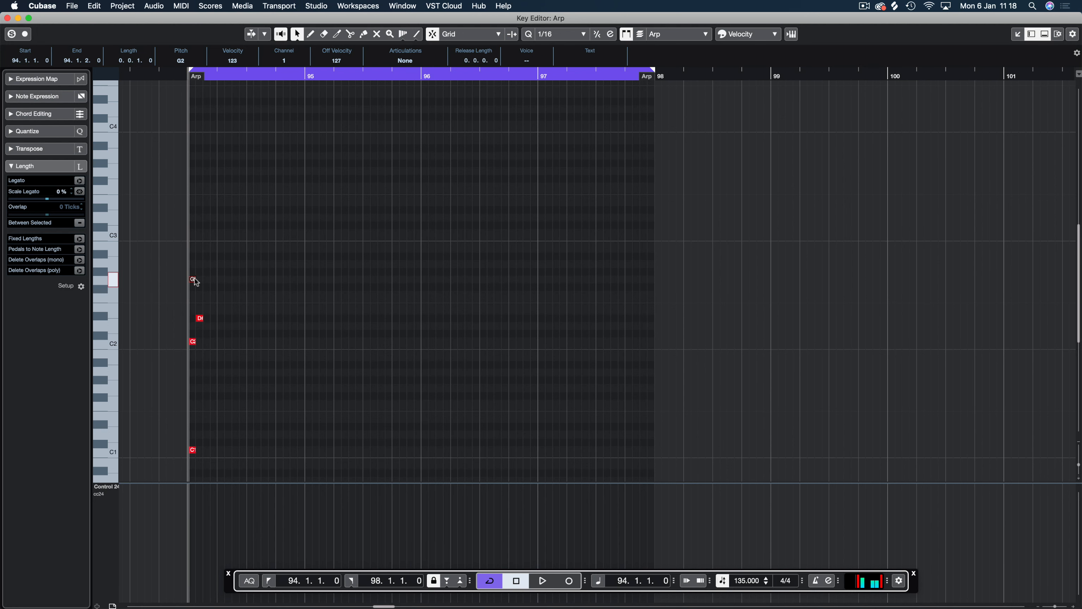
drag(193, 279, 187, 384)
Step: Duplicate the two-step note pattern seven times to fill bar 94 and play it back
key(super+d)
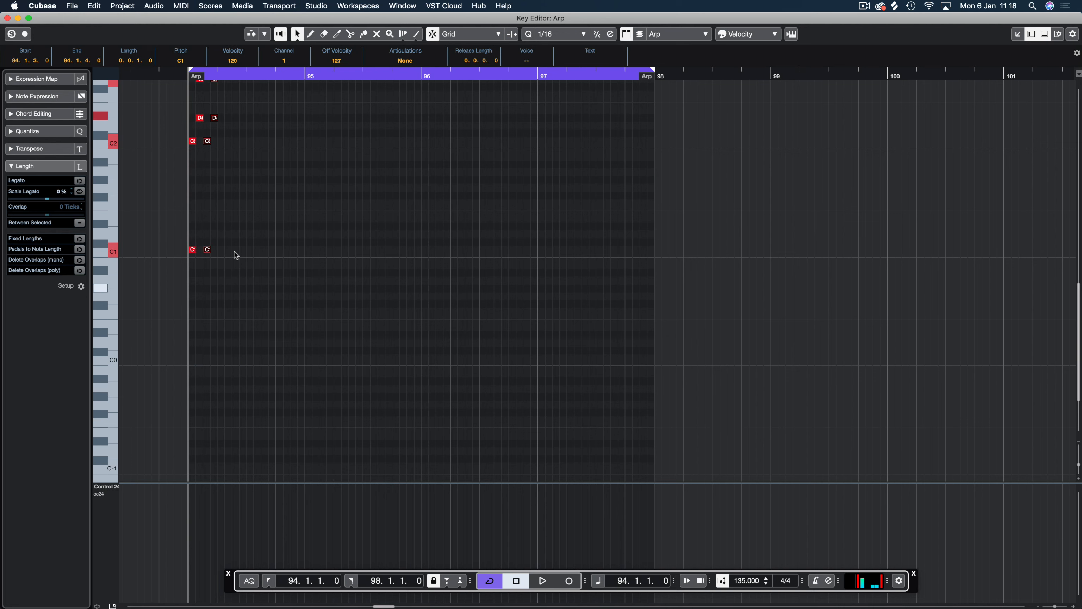
scroll(252, 209, up, 4)
key(super+d)
key(super+d)
key(super+d)
key(super+d)
key(super+d)
key(super+d)
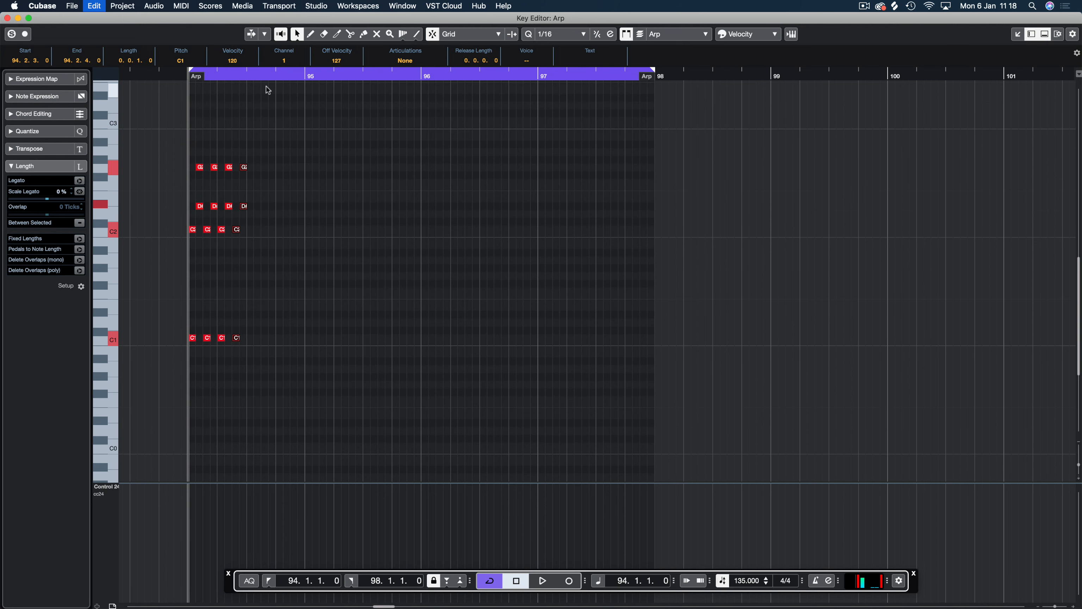
drag(240, 78, 187, 79)
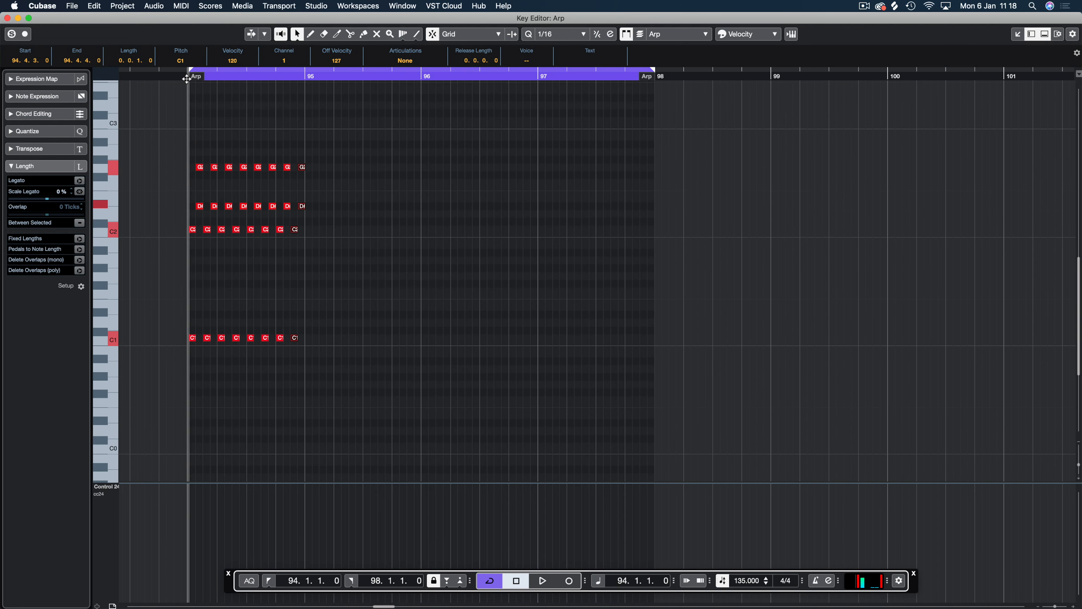
key(space)
key(space)
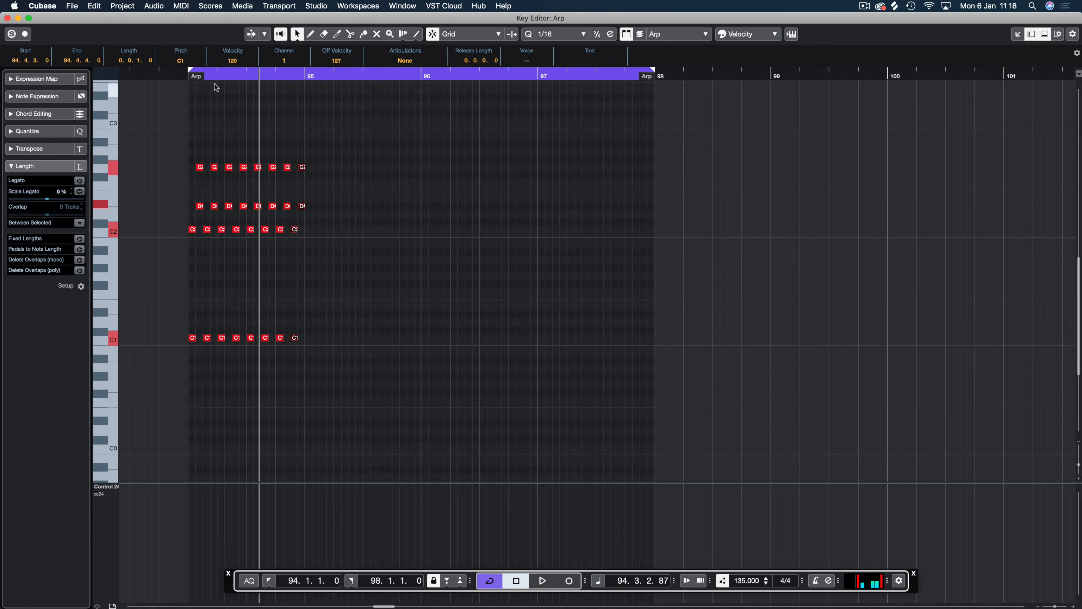
Step: Undo the seven duplications and move the G2 note to the third sixteenth, at 94.1.3
key(super+z)
key(super+z)
key(super+z)
key(super+z)
key(super+z)
key(super+z)
key(super+z)
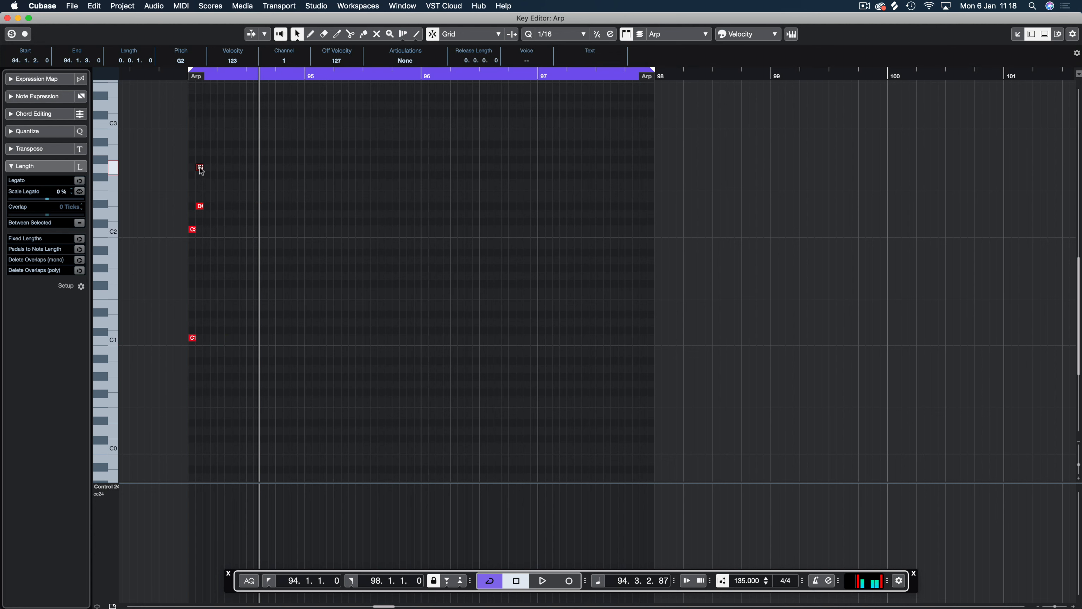
drag(200, 167, 208, 167)
Step: Duplicate the complete three-step note pattern four times across bar 94 and play it back
key(super+a)
key(super+d)
key(super+d)
key(super+d)
key(super+d)
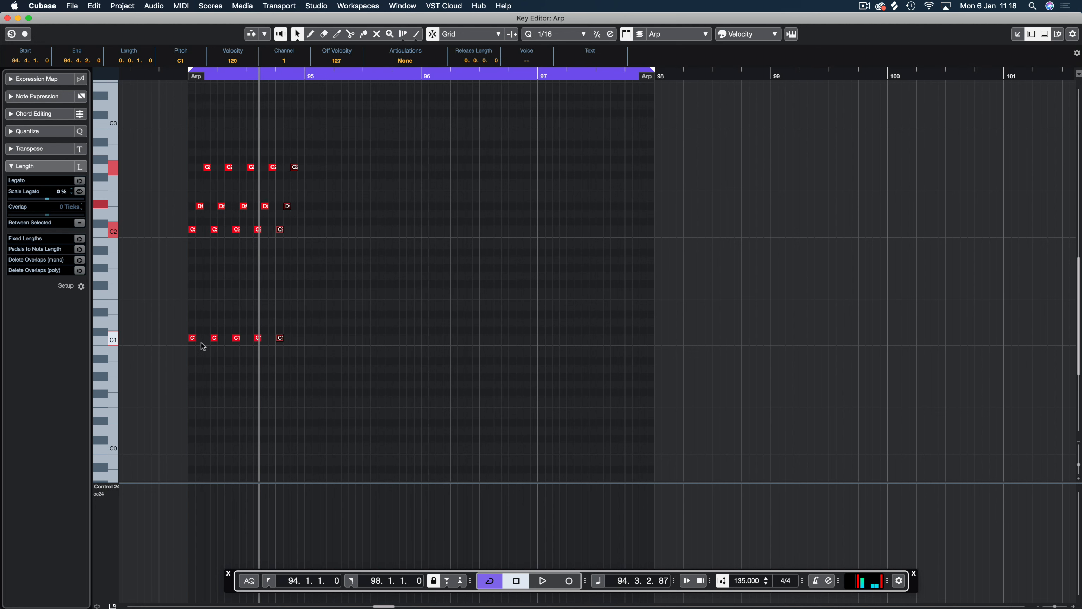
key(space)
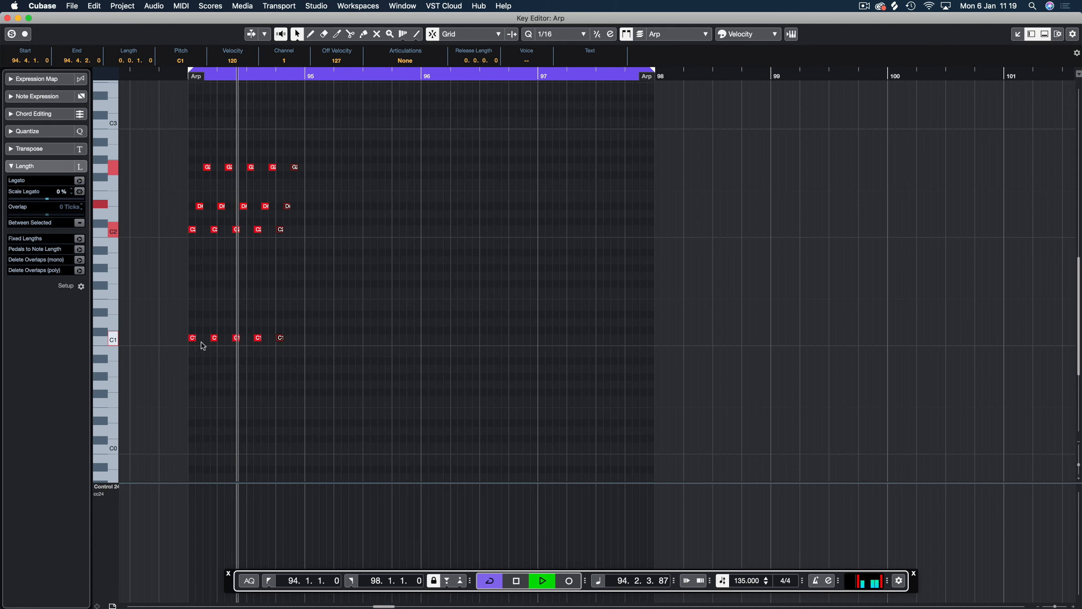
key(space)
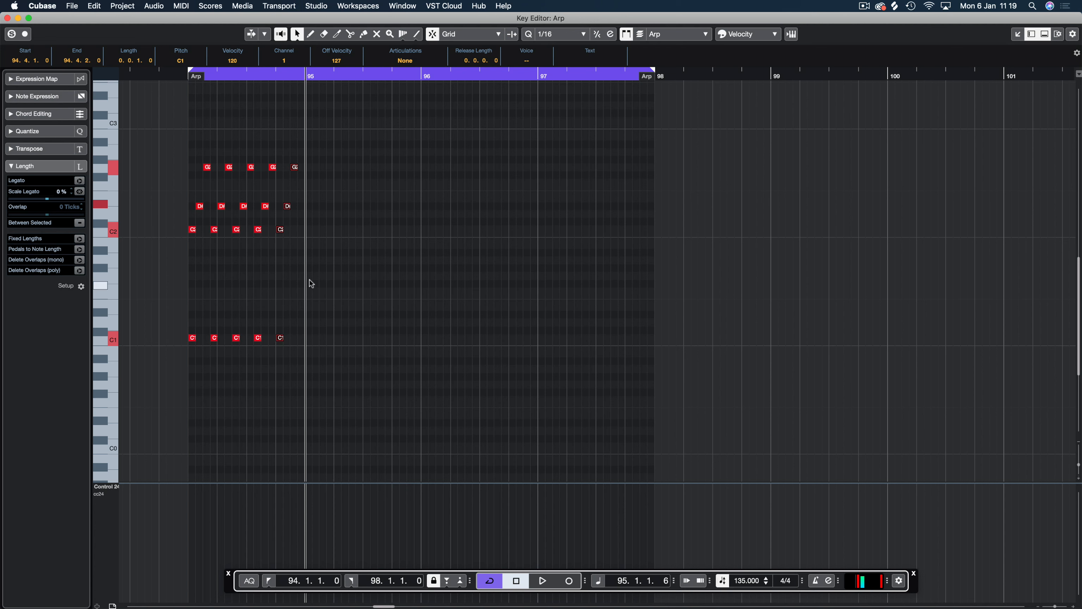
Step: Undo the four duplications of the three-step pattern
key(super+z)
key(super+z)
key(super+z)
key(super+z)
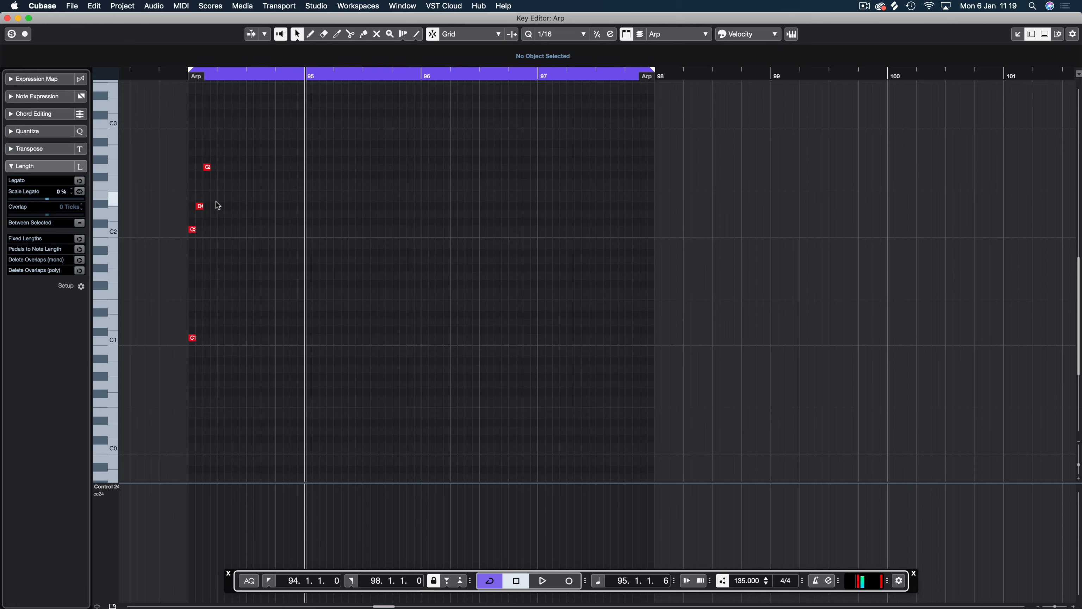
Step: Switch to Safari to check the notes of the A#/Bb major scale on scales-chords.com, and return to Cubase
click(193, 230)
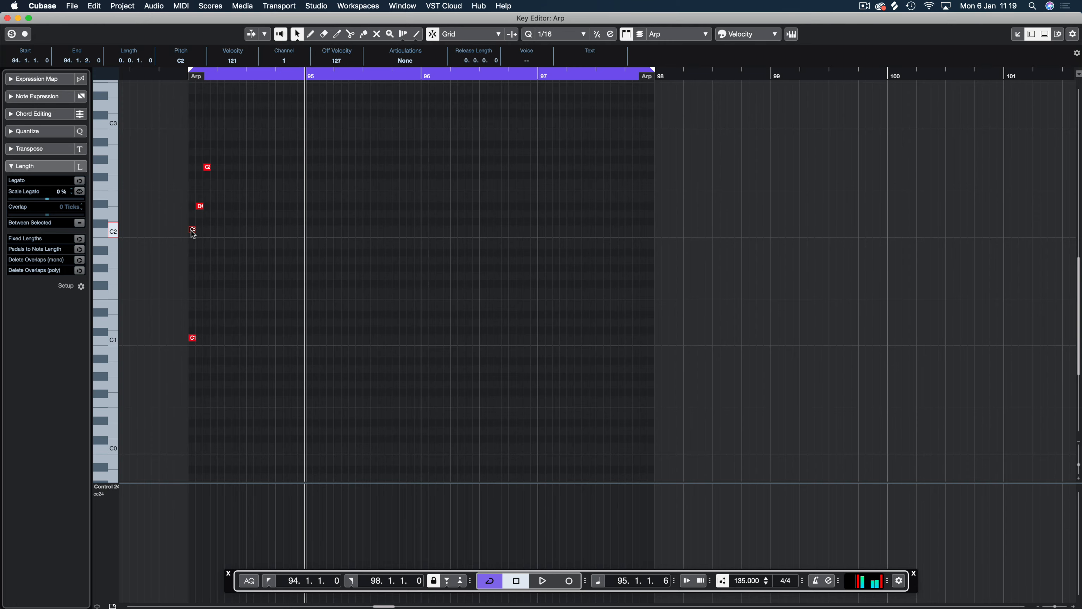
click(205, 216)
key(ctrl+Right)
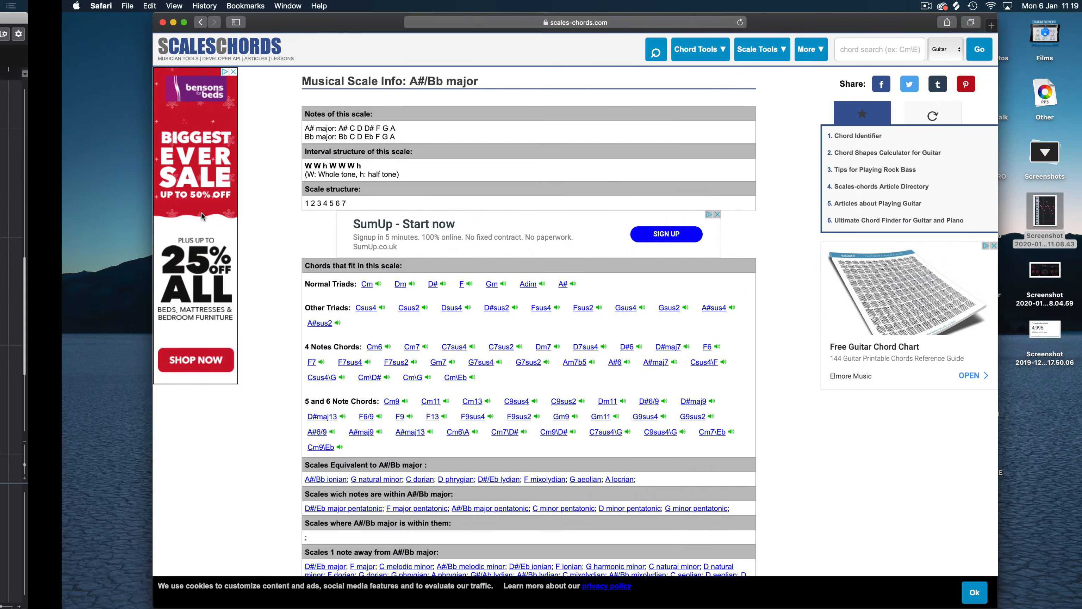
double_click(298, 128)
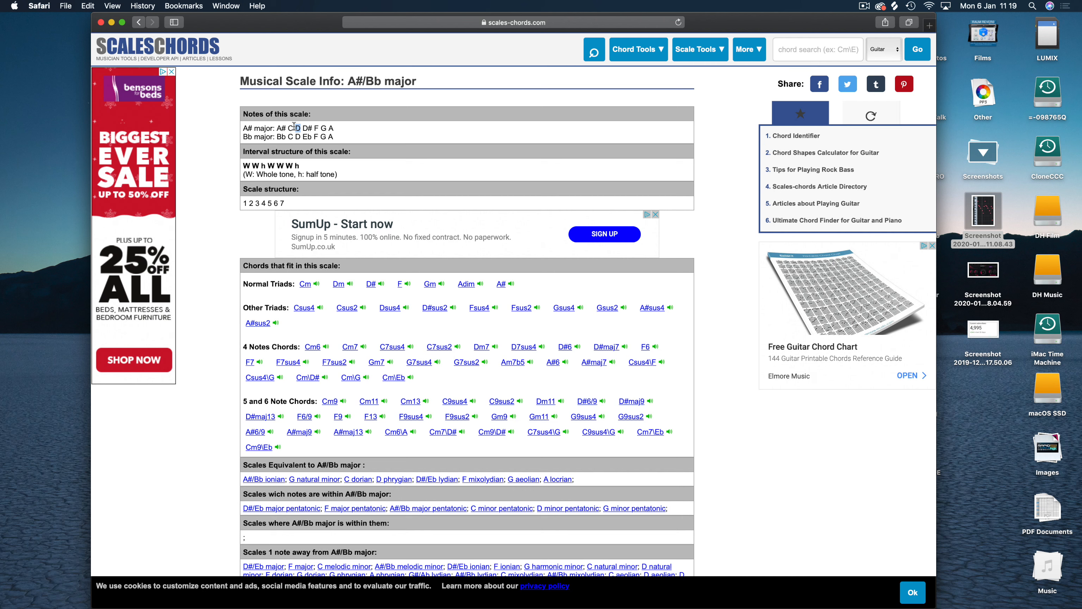
double_click(297, 137)
key(ctrl+Left)
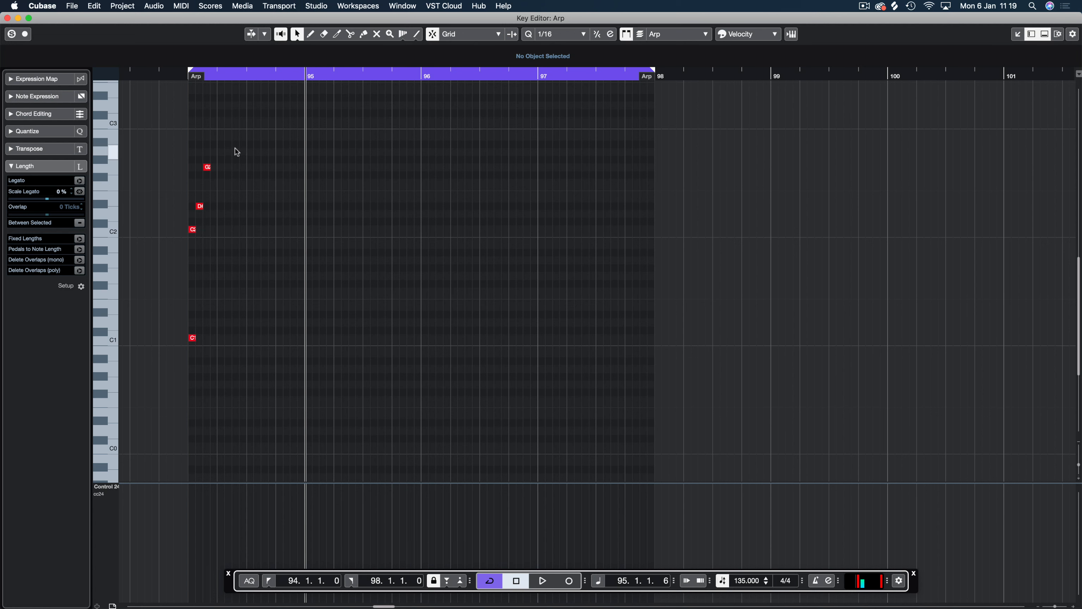
drag(235, 148, 191, 217)
key(Delete)
key(super+z)
Step: Move the C1, C2, D#2 and G2 notes together to the start of bar 96
drag(232, 146, 426, 341)
click(424, 350)
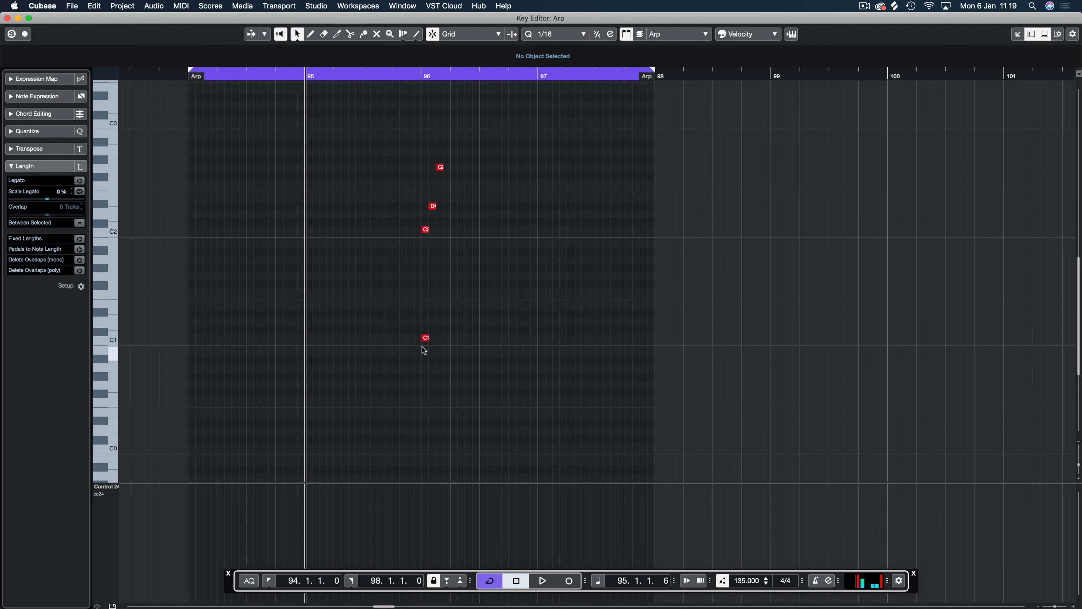
Step: Copy the C2 note from bar 96 to G2 at 94.1.1 and play it back
drag(425, 230, 194, 166)
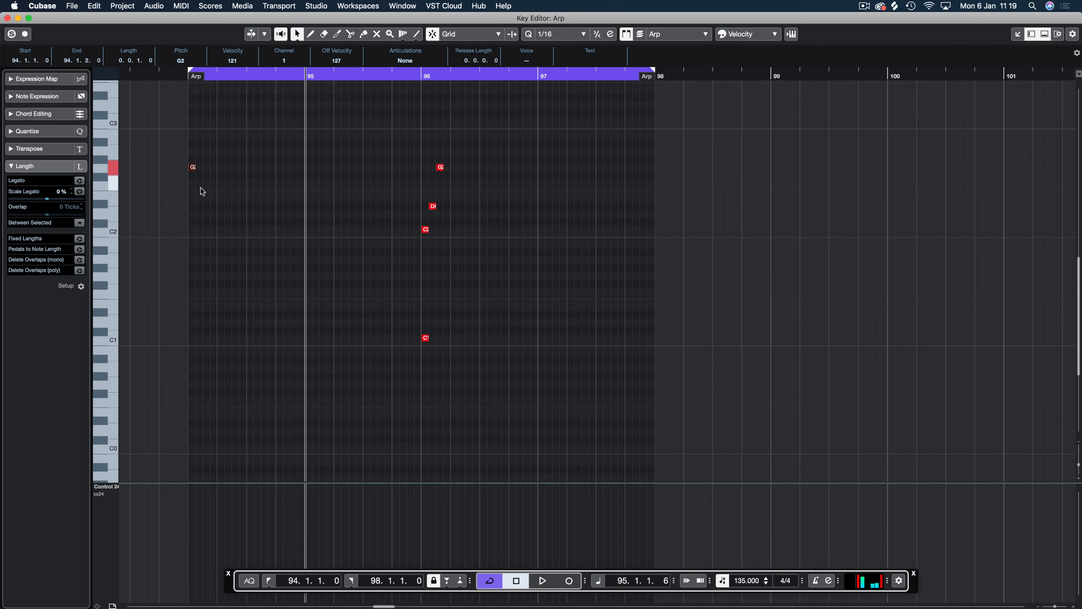
key(KP_1)
key(space)
key(space)
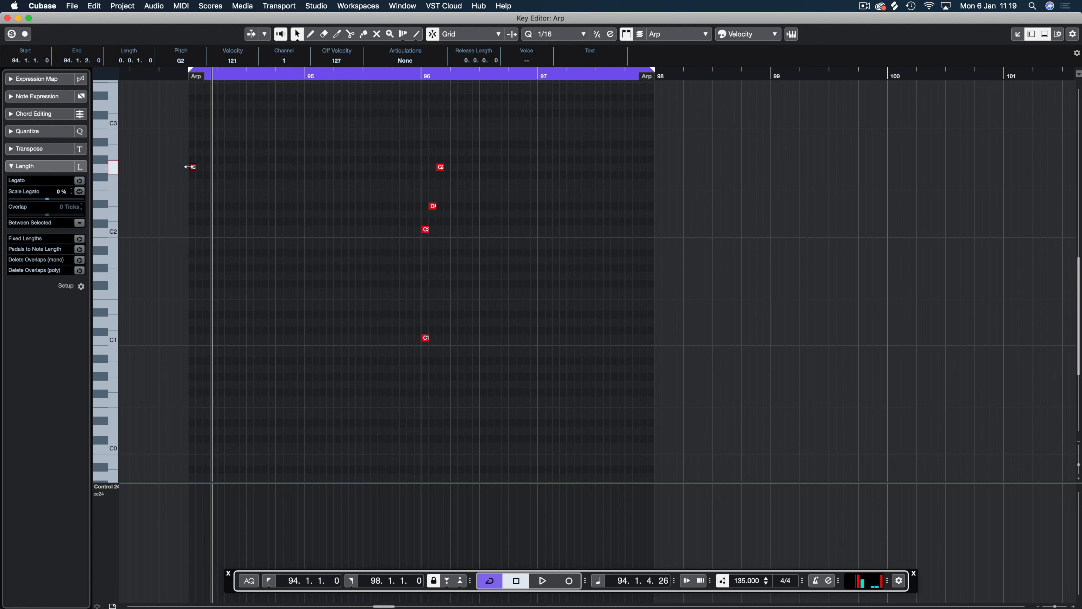
Step: Copy the G2 note at the start of bar 94 to D#2 at 94.1.2 and play the sequence
drag(193, 169, 202, 209)
click(433, 205)
key(space)
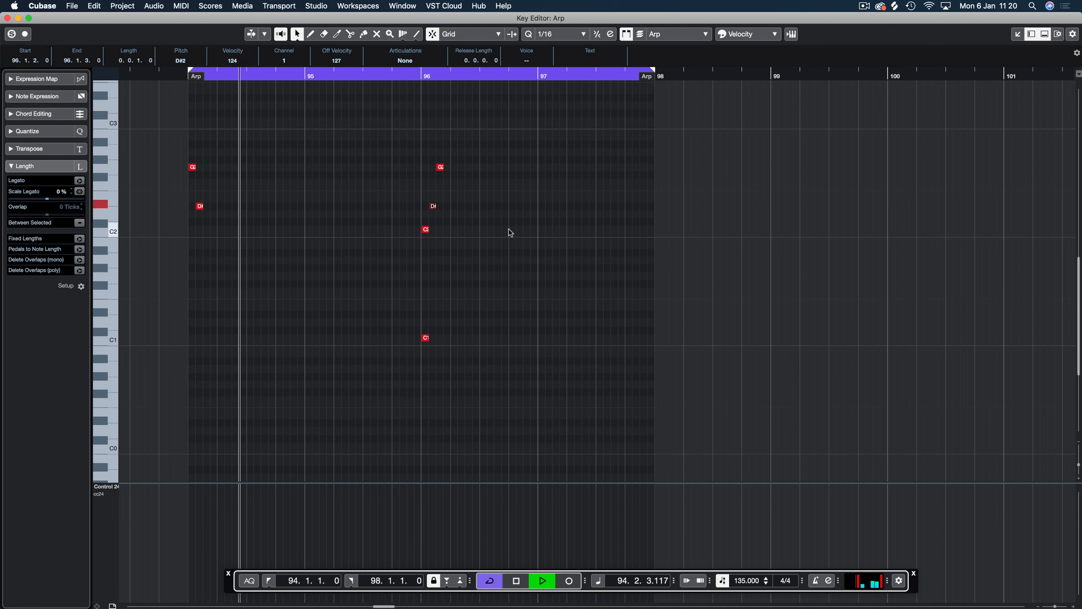
key(space)
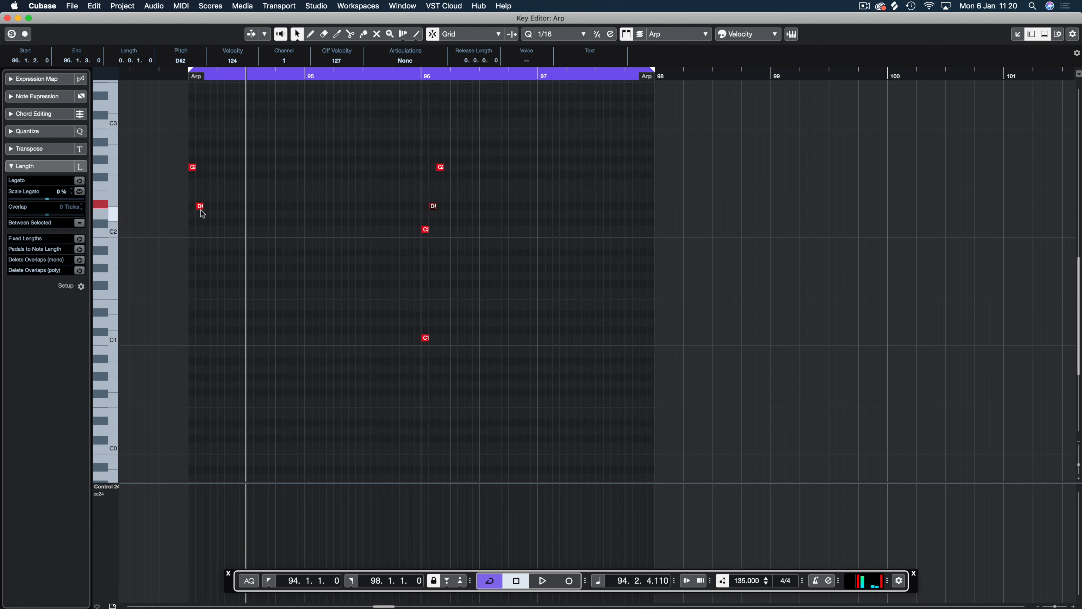
Step: Continue the descending run with copied notes on D2 at 94.1.3 and C2 at 94.1.4, and play it back
drag(200, 208, 210, 220)
drag(207, 213, 217, 232)
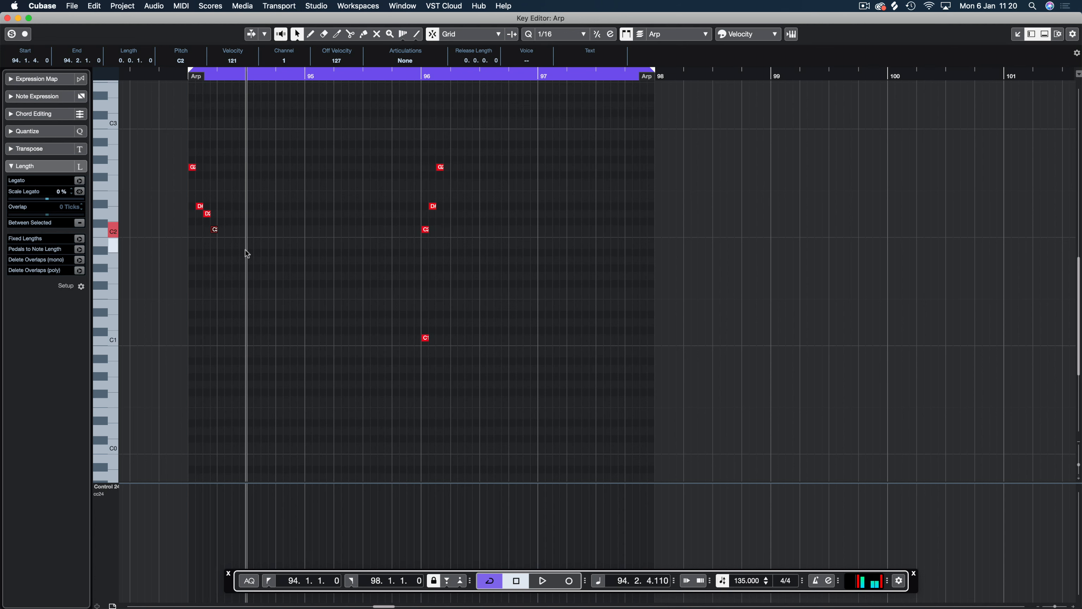
drag(179, 128, 260, 269)
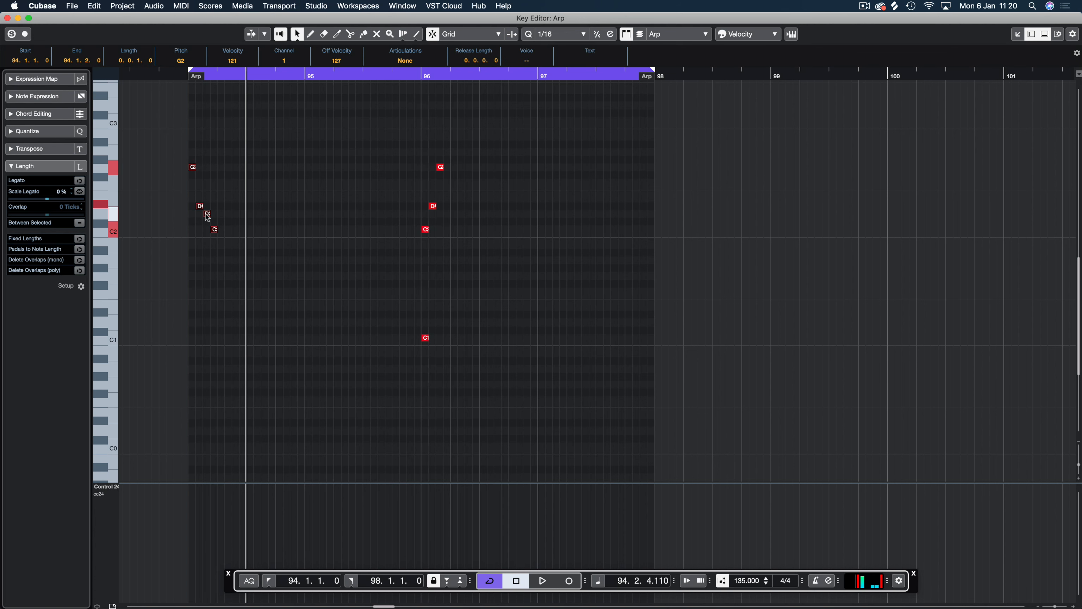
drag(177, 128, 279, 285)
click(202, 119)
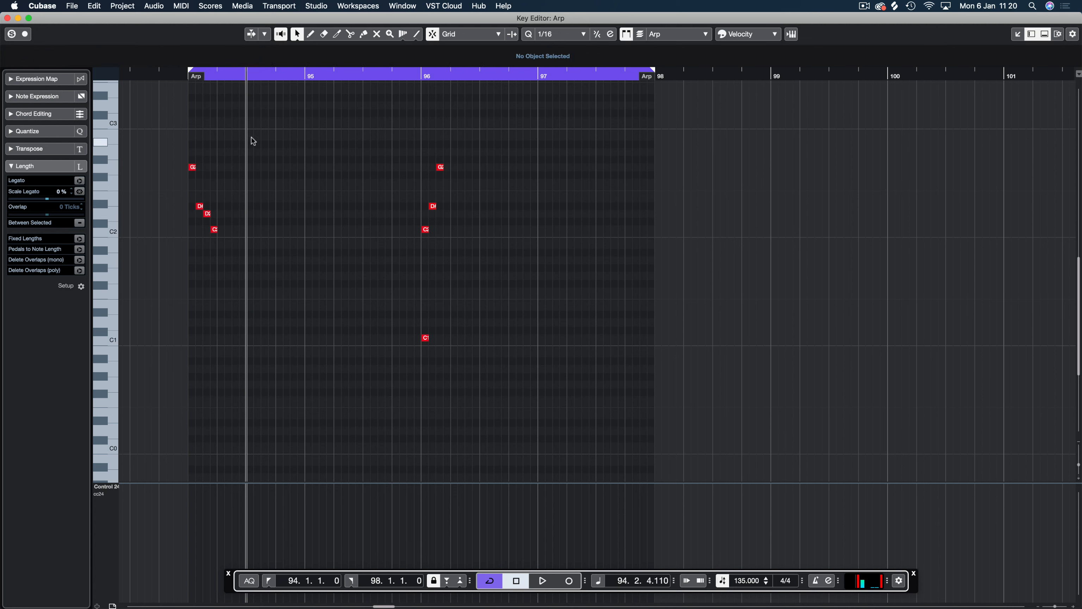
key(space)
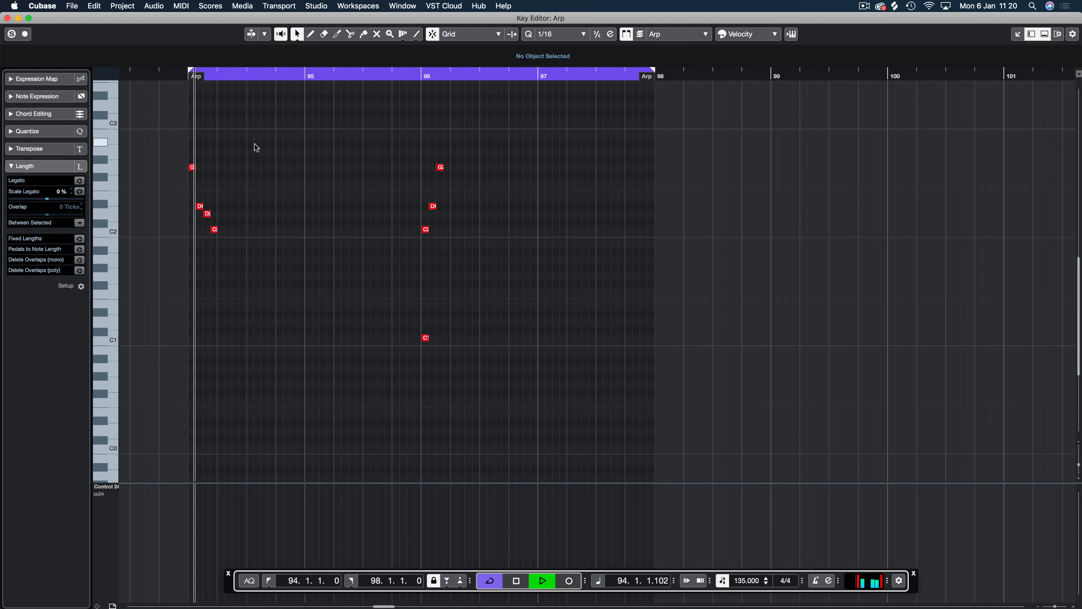
key(space)
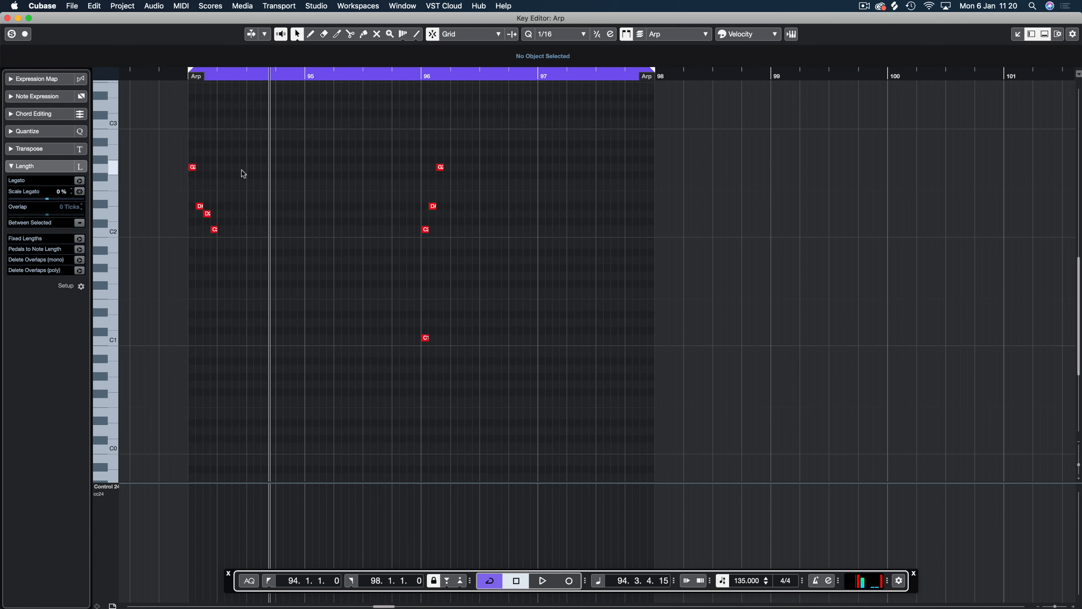
drag(238, 140, 187, 271)
click(226, 138)
scroll(222, 144, up, 10)
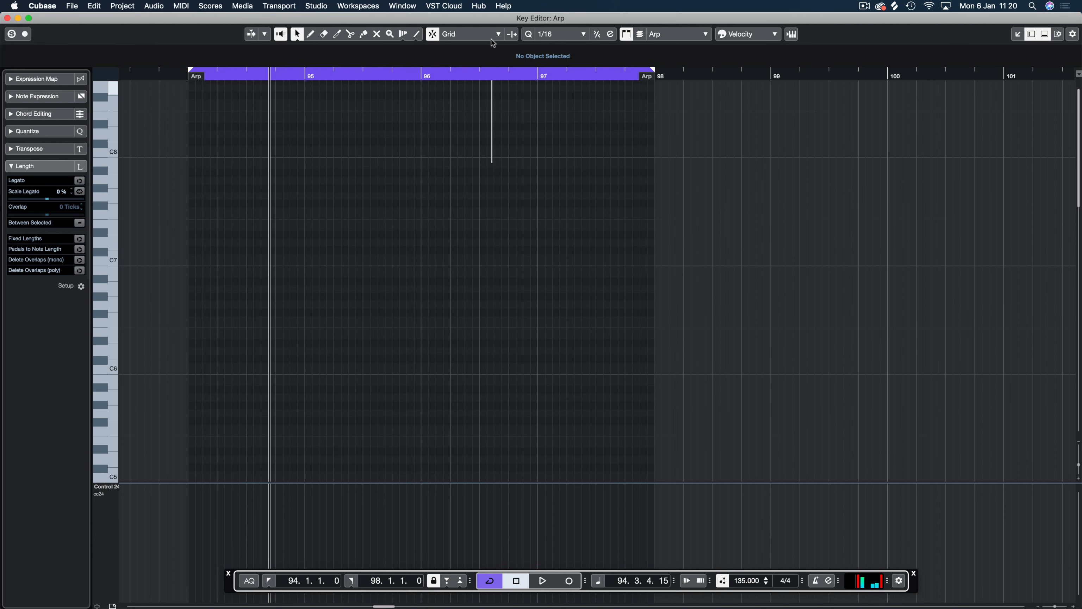
scroll(537, 172, down, 10)
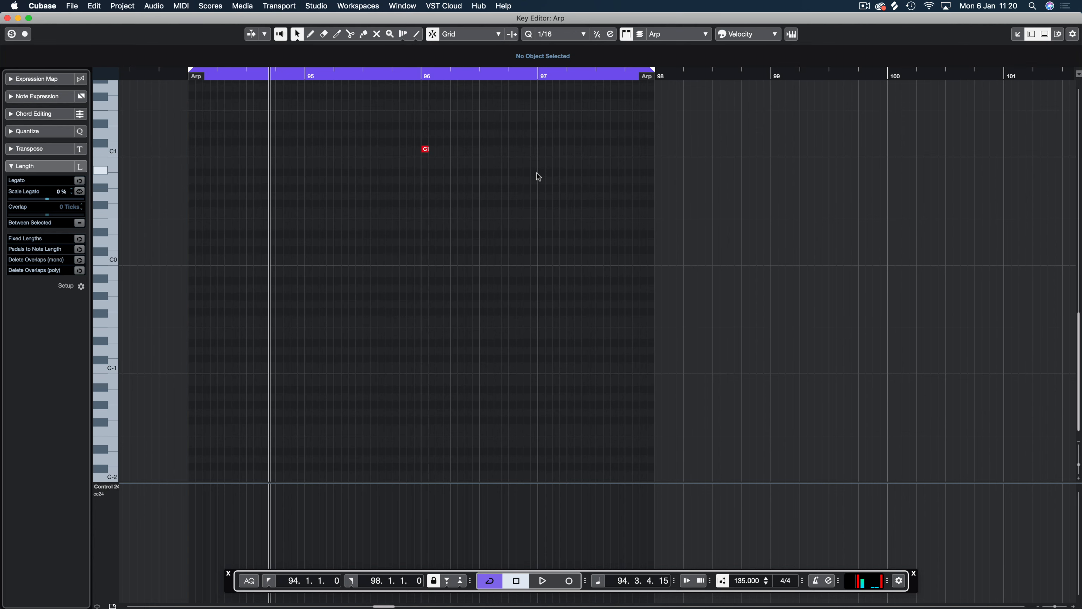
scroll(537, 174, up, 2)
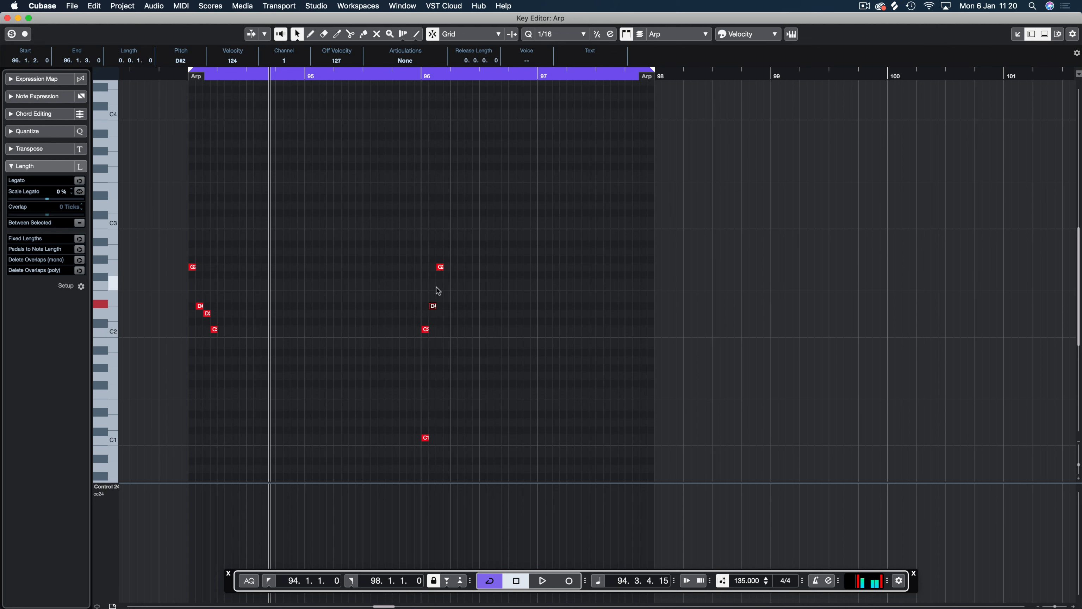
click(440, 268)
click(440, 245)
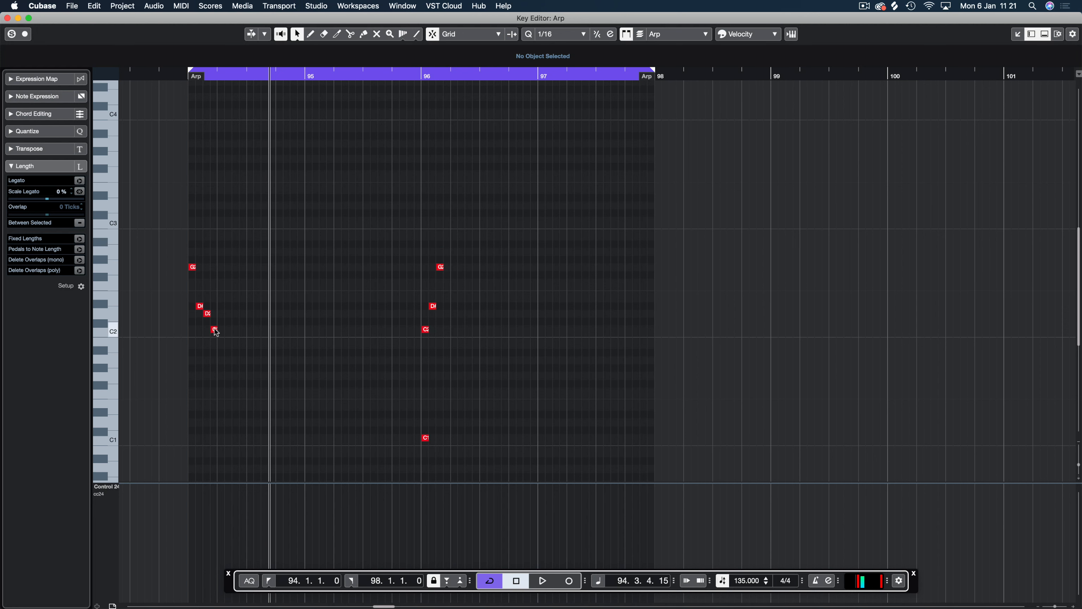
Step: Copy the run's last C2 note to A#2 at 94.2.2 and play the sequence
drag(215, 332, 229, 243)
key(space)
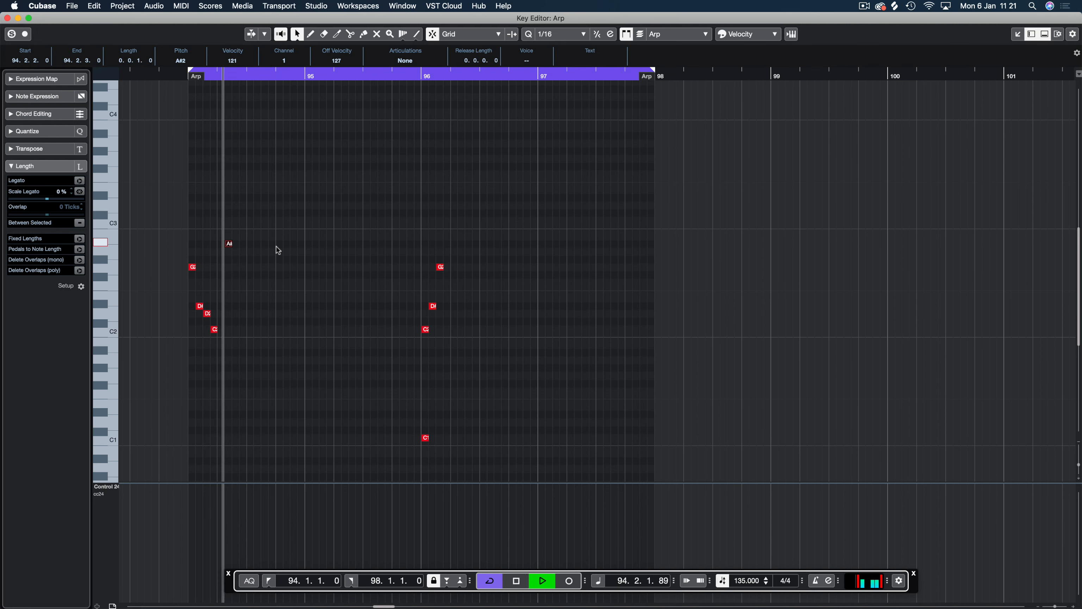
key(space)
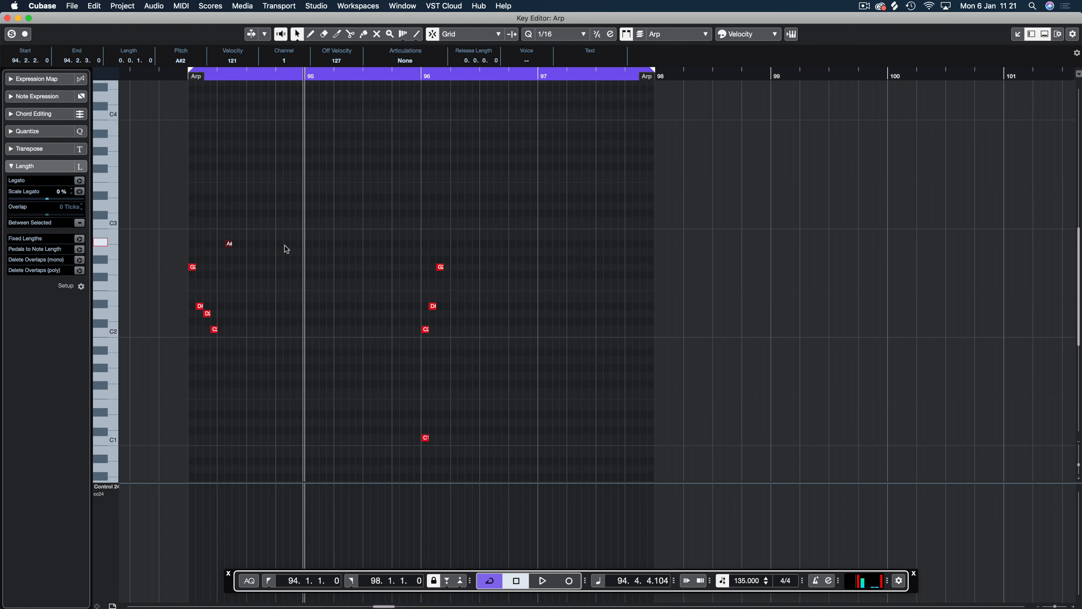
drag(394, 252, 476, 367)
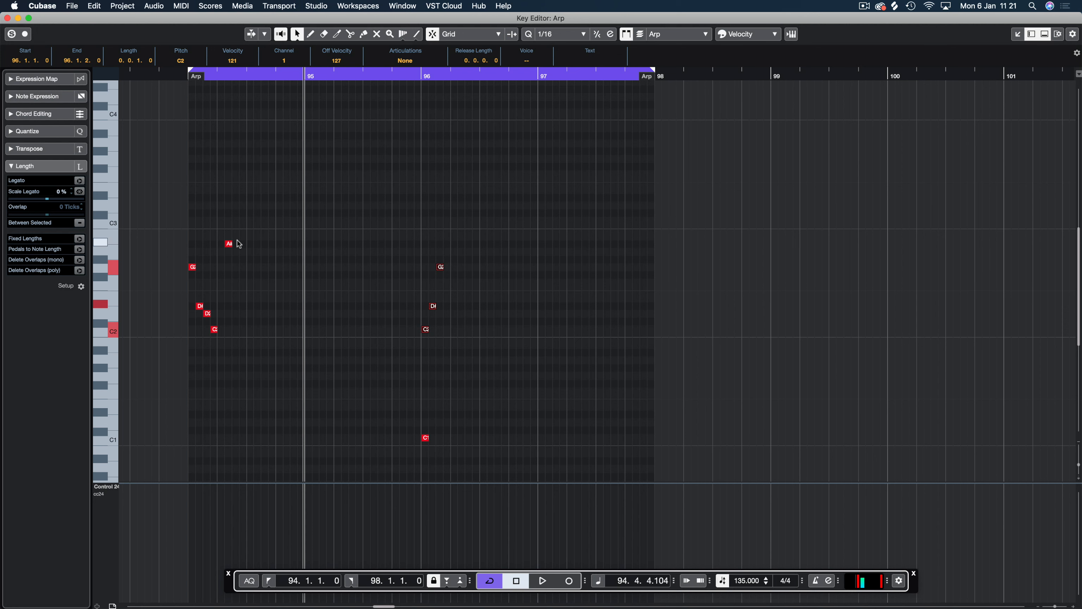
Step: Extend the run with copied notes on G2 at 94.2.3 and D2 at 94.2.4, and play it back
drag(229, 244, 237, 268)
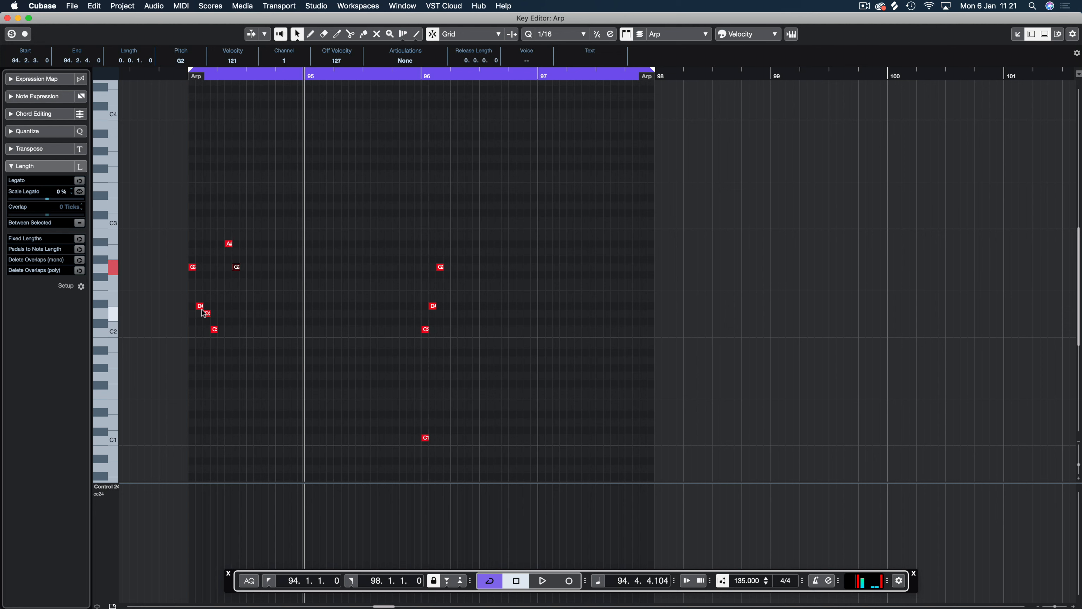
click(192, 266)
mouse_move(221, 237)
mouse_down()
mouse_move(222, 261)
mouse_move(220, 247)
mouse_up()
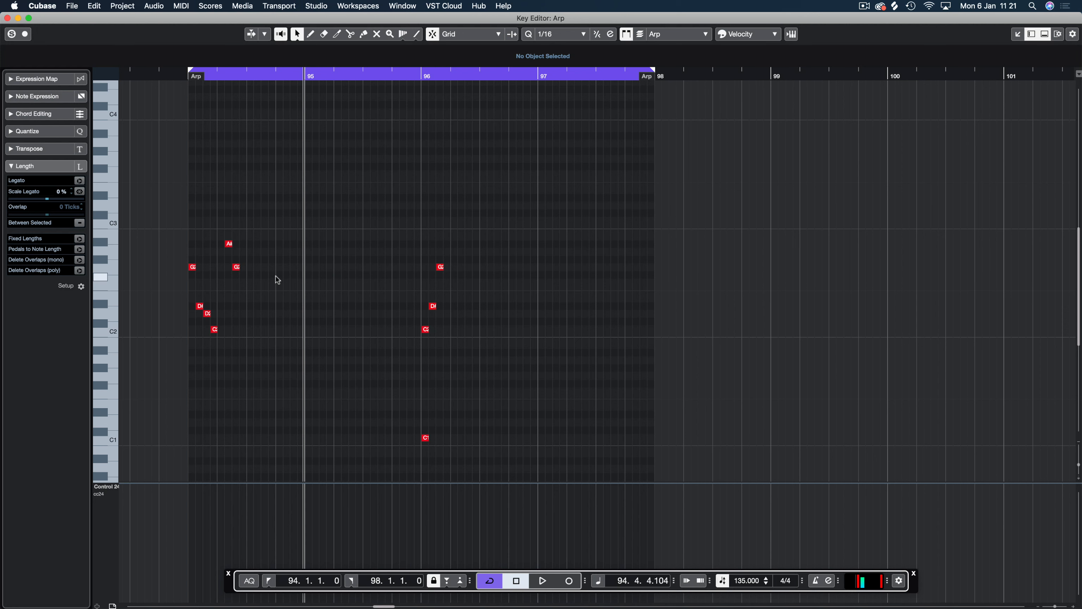
click(207, 314)
drag(236, 268, 244, 314)
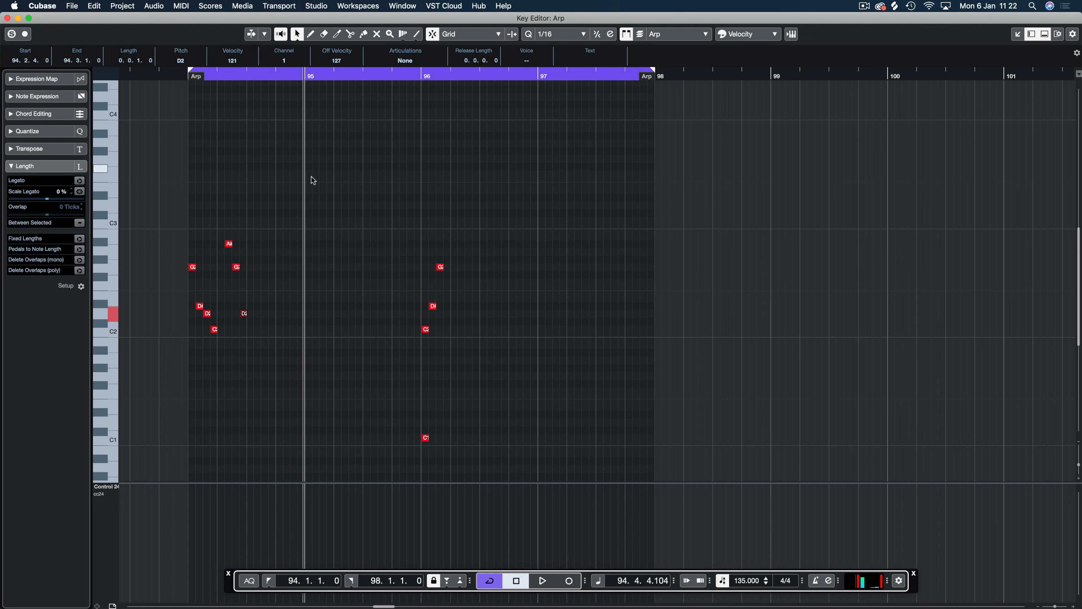
key(space)
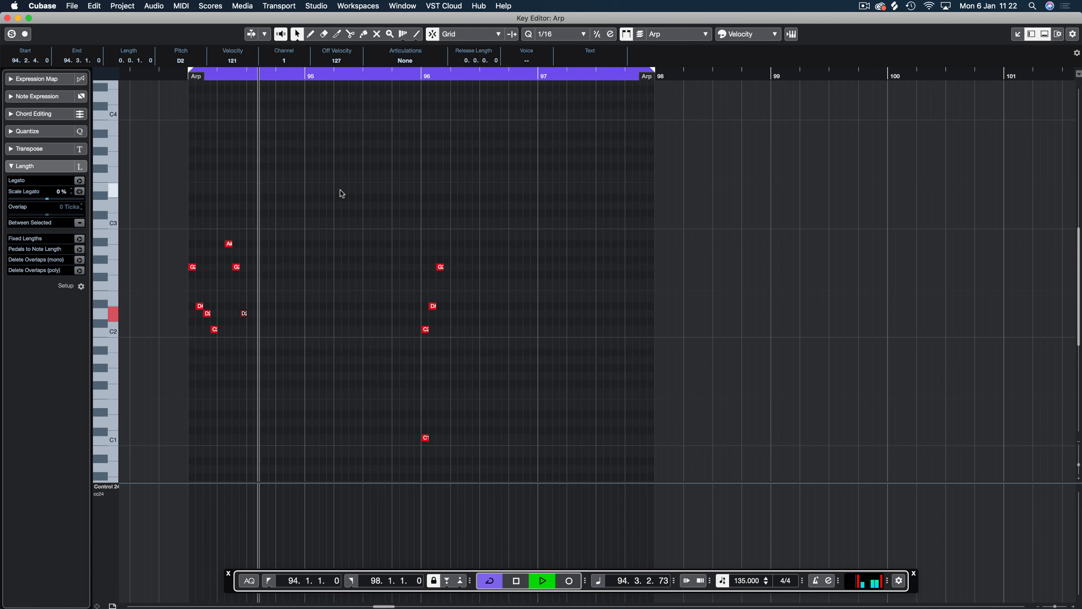
key(space)
Step: Duplicate the seven-note pattern to start at 94.3.1, shorten the loop to bar 94 and play it
drag(340, 171, 179, 401)
key(alt+d)
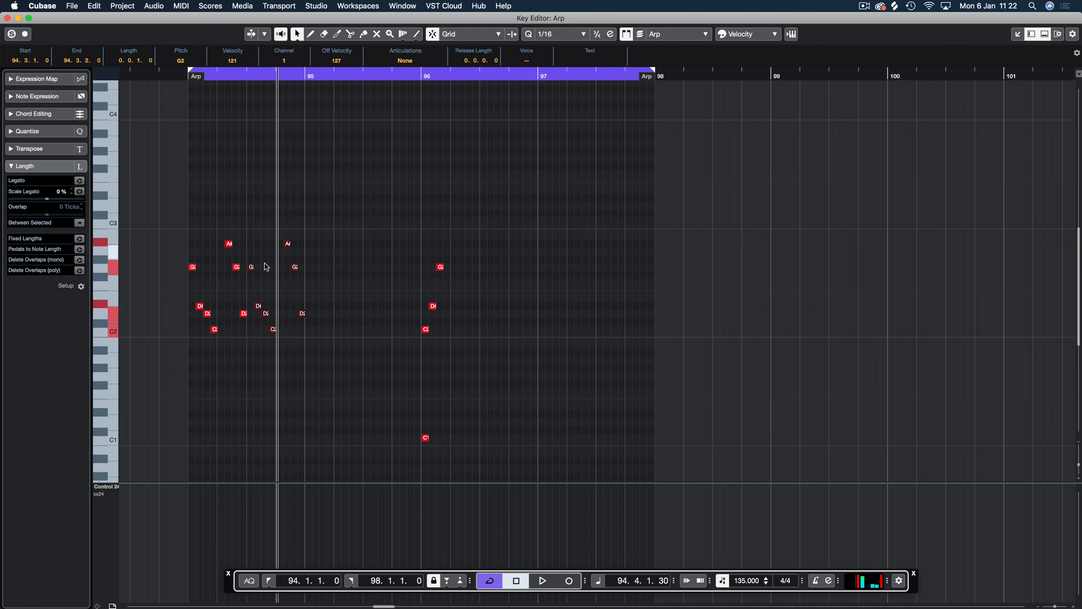
alt+click(305, 76)
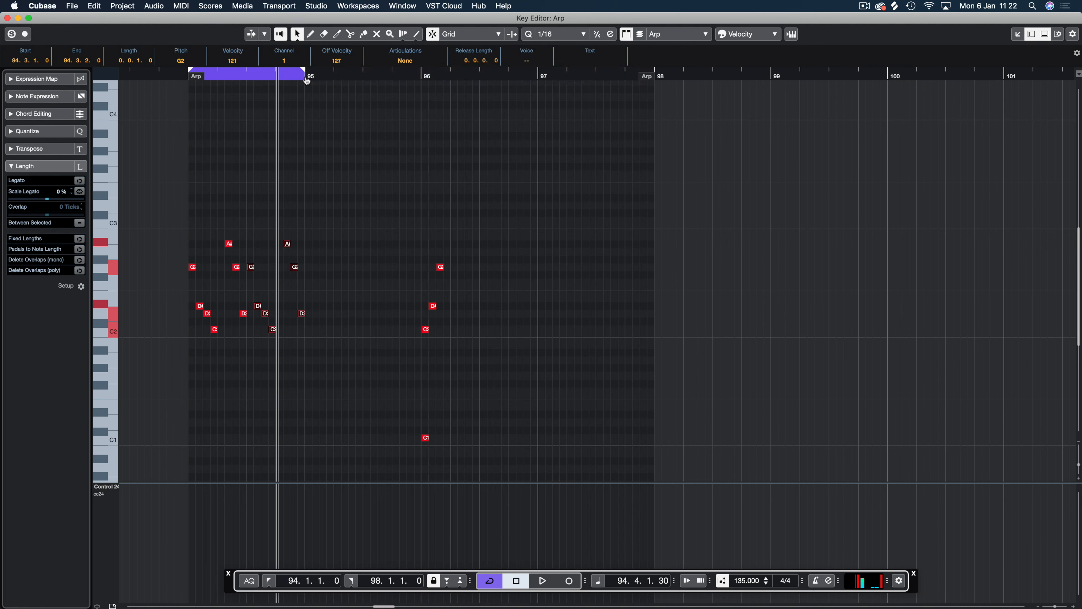
key(space)
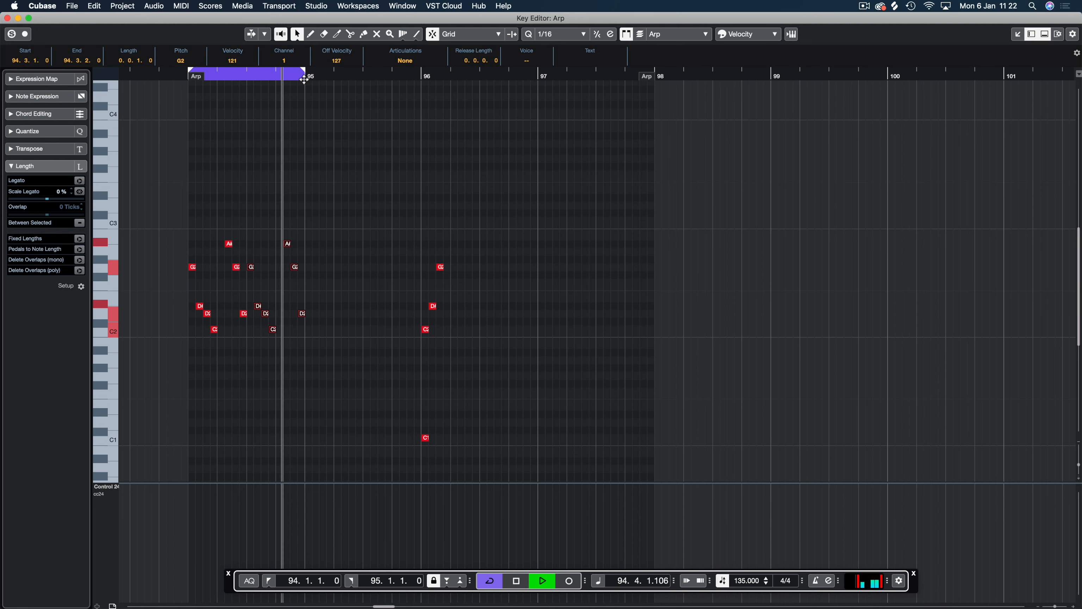
key(space)
Step: Delete the duplicated notes, then lower the A#2 note at 94.2.2 by one octave and play the sequence
key(Delete)
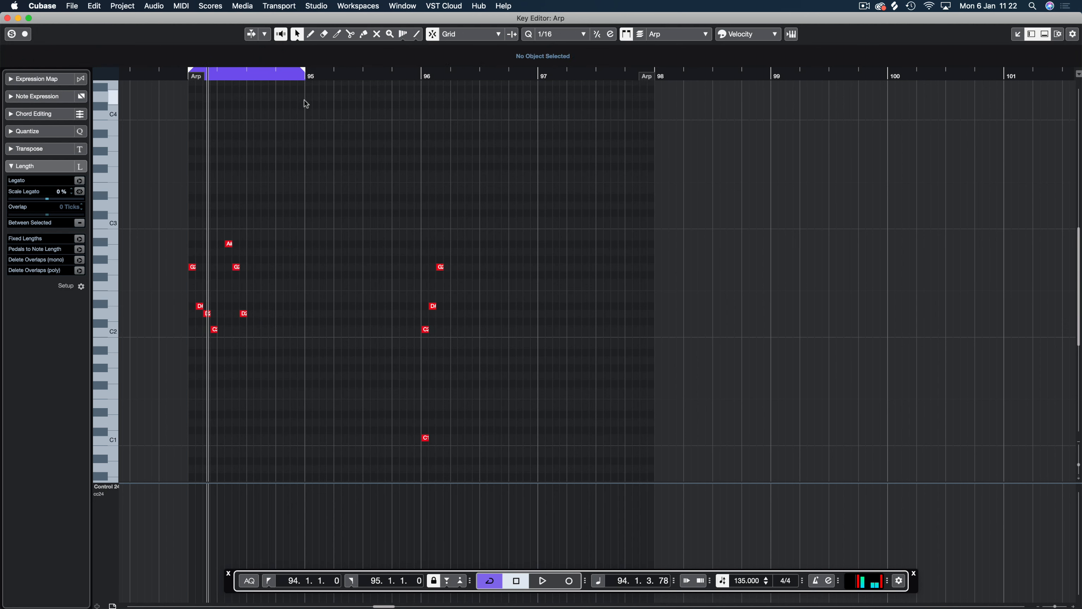
drag(222, 218, 247, 264)
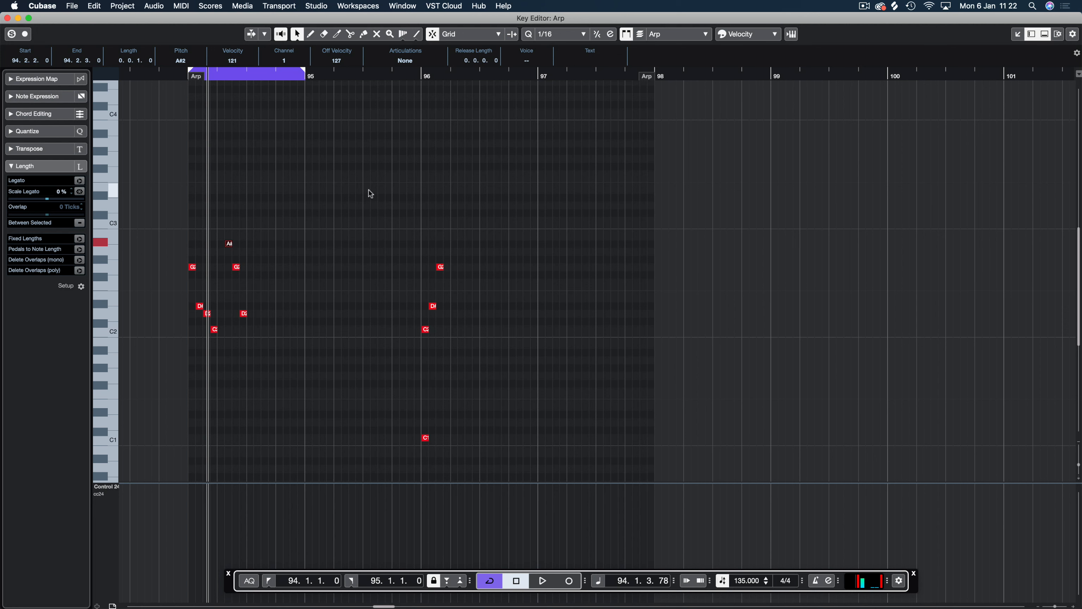
key(shift+Down)
click(331, 271)
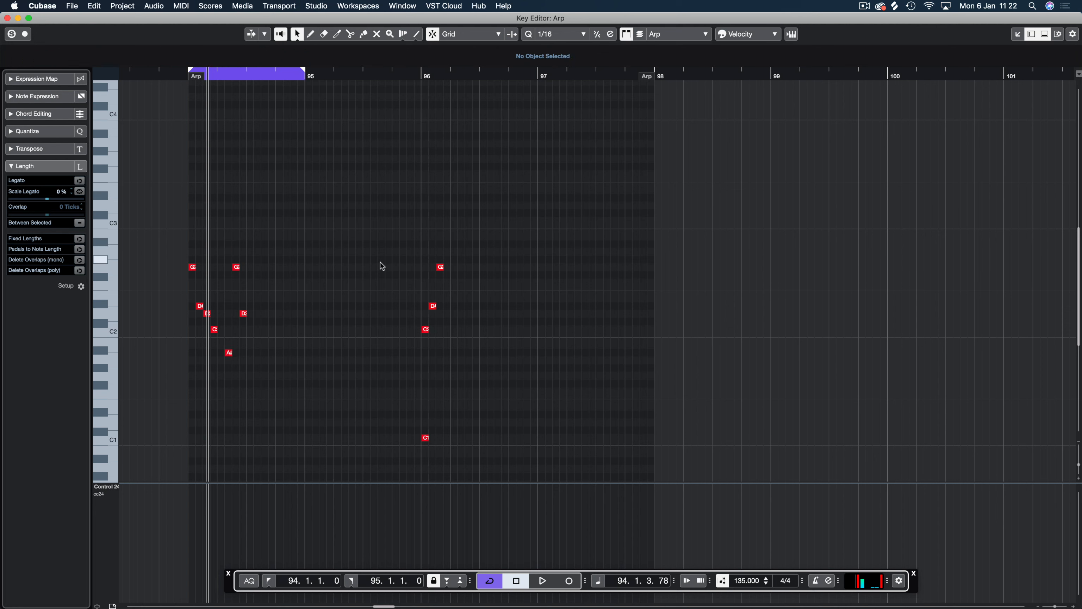
key(space)
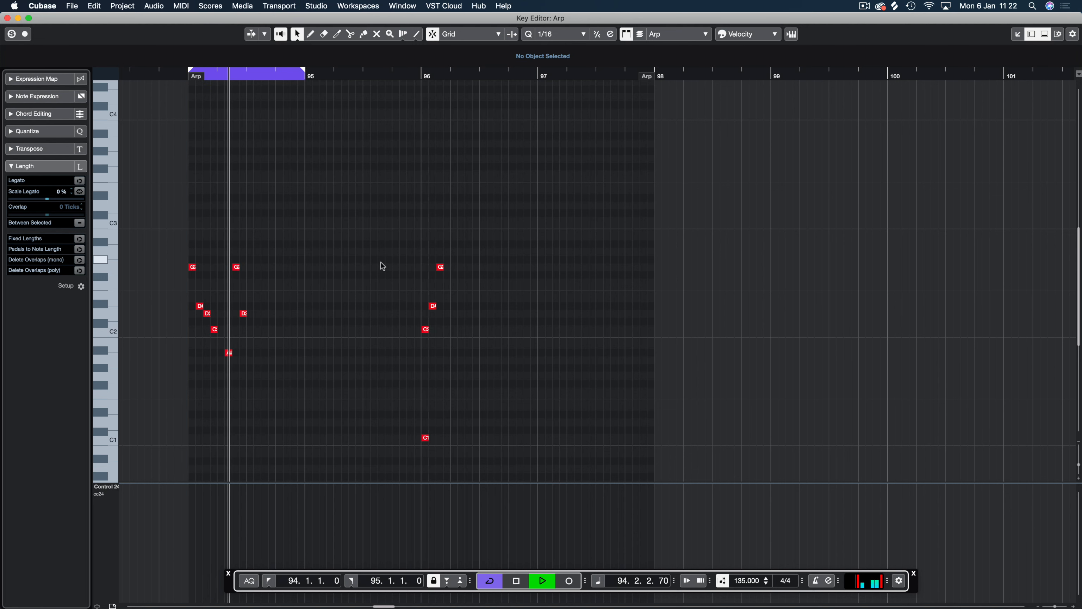
key(space)
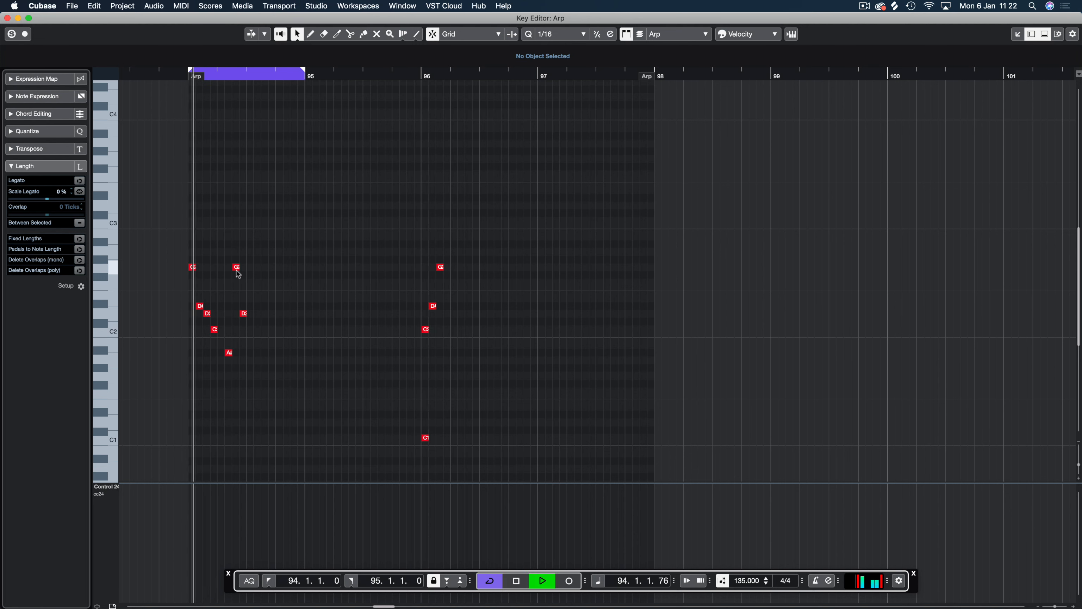
Step: Duplicate the revised pattern to start at 94.3.1 and listen to the bar 94 loop
drag(161, 245, 263, 396)
key(super+d)
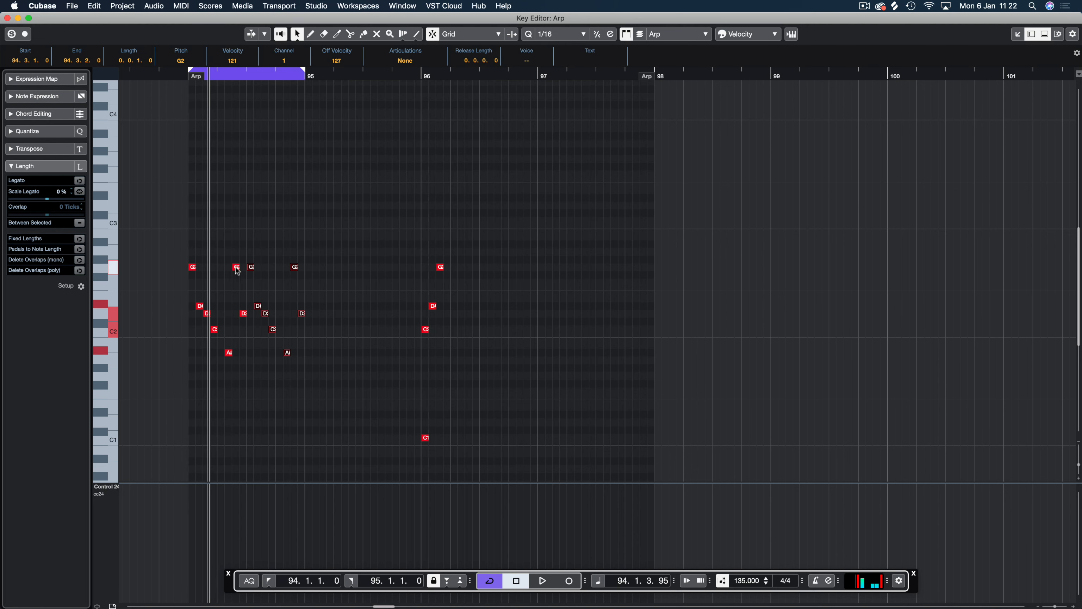
key(space)
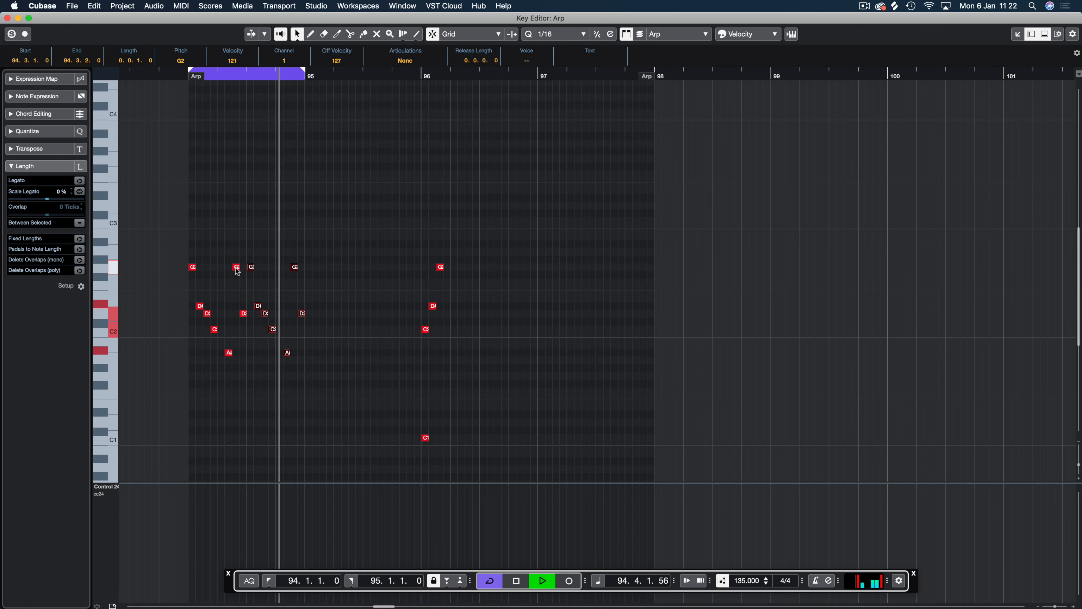
key(space)
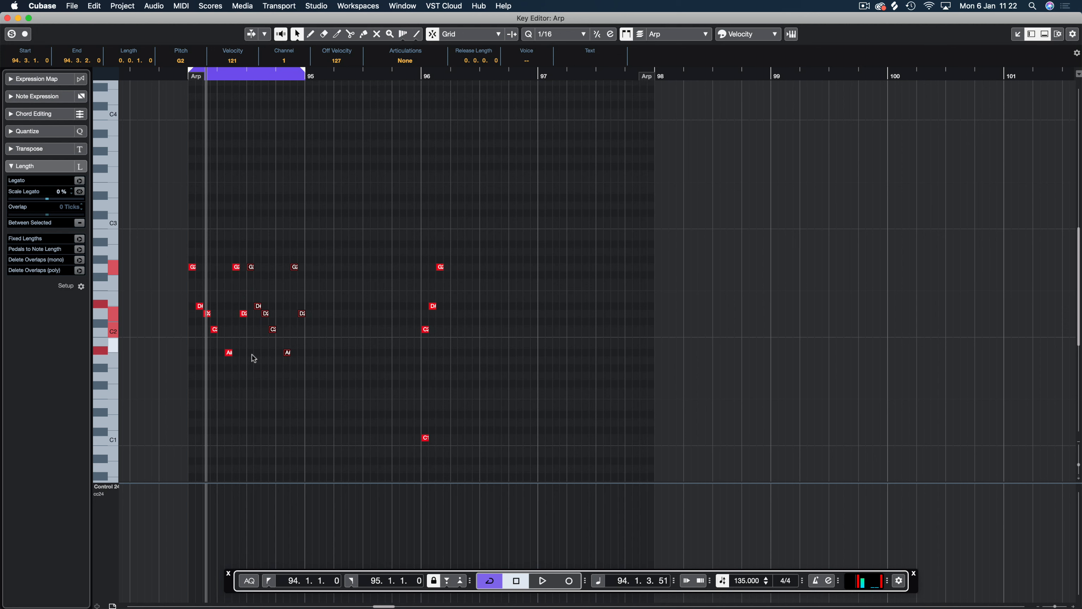
key(space)
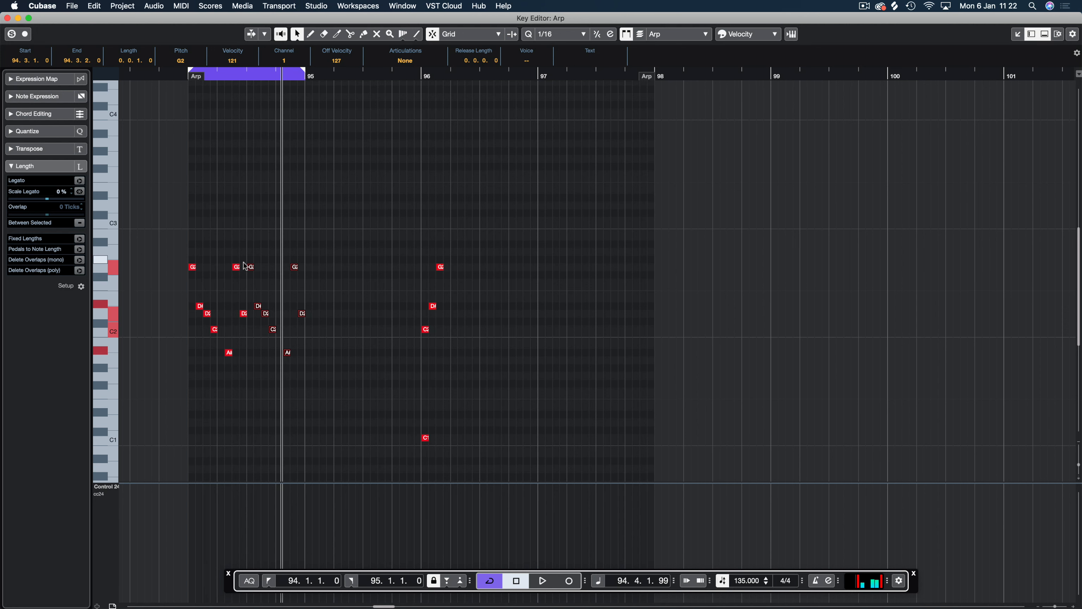
key(space)
Step: With the duplicate removed, lower the G2 note at 94.2.3 by one octave
click(238, 266)
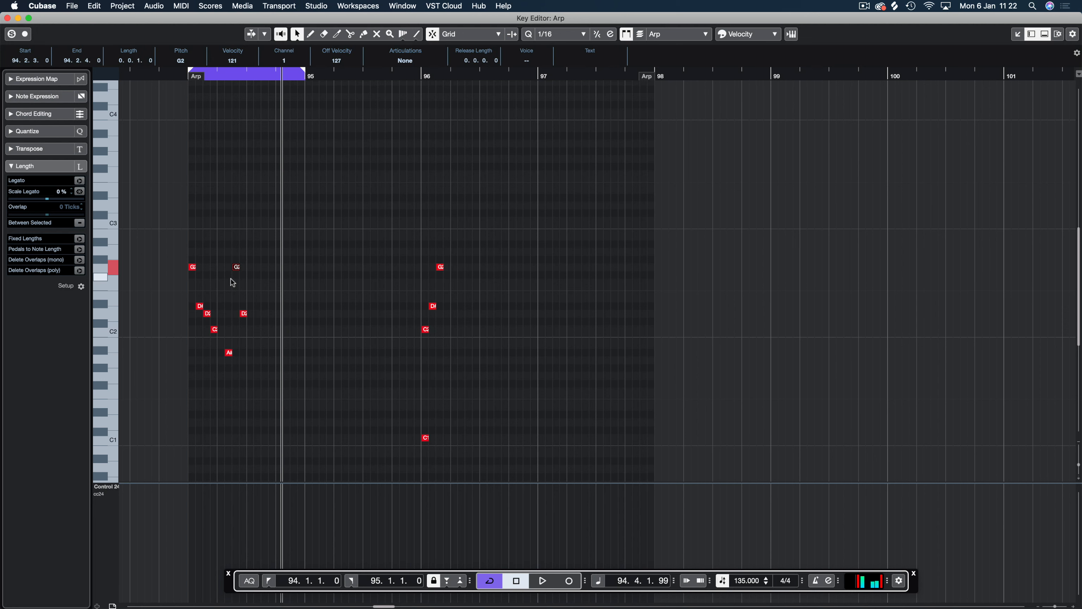
key(shift+Down)
drag(178, 251, 239, 408)
click(245, 331)
click(243, 314)
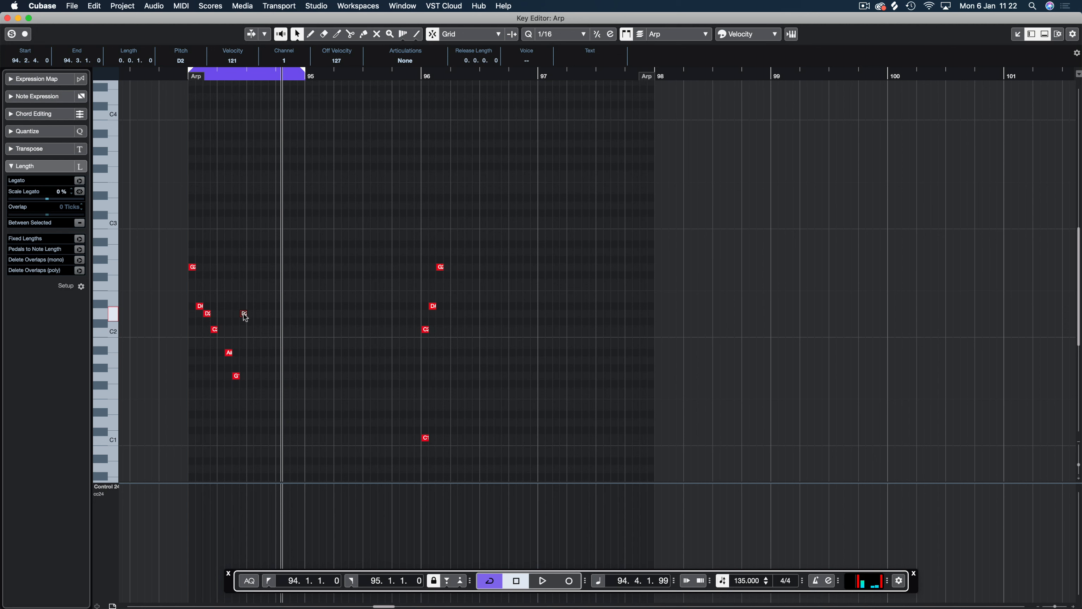
click(256, 329)
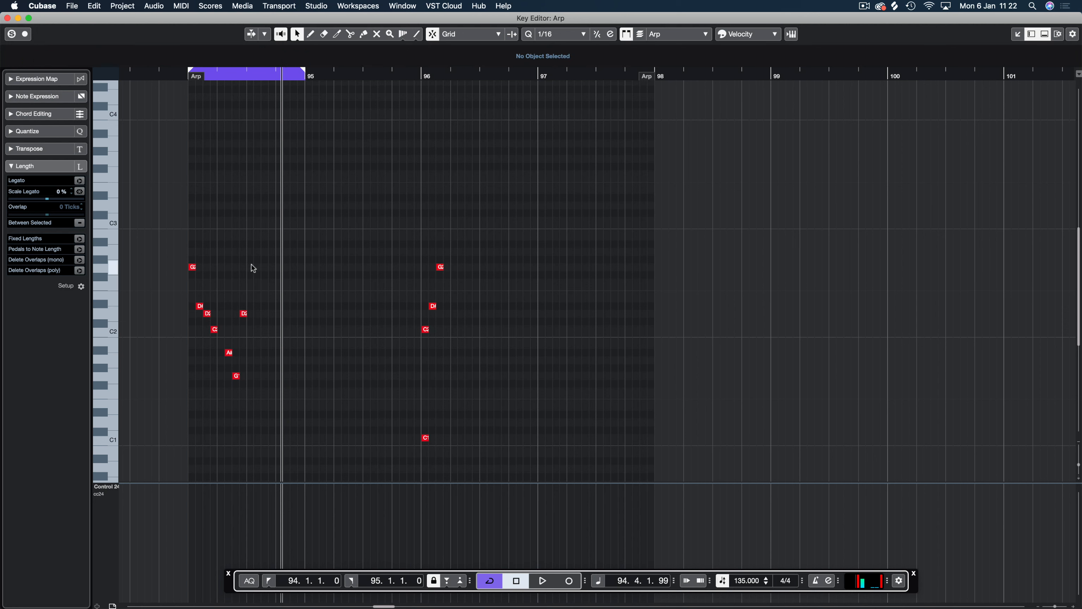
Step: Duplicate the pattern with its lowered A# and G notes to start at 94.3.1, and play the loop from its beginning
drag(282, 235, 146, 430)
key(super+d)
key(KP_1)
key(space)
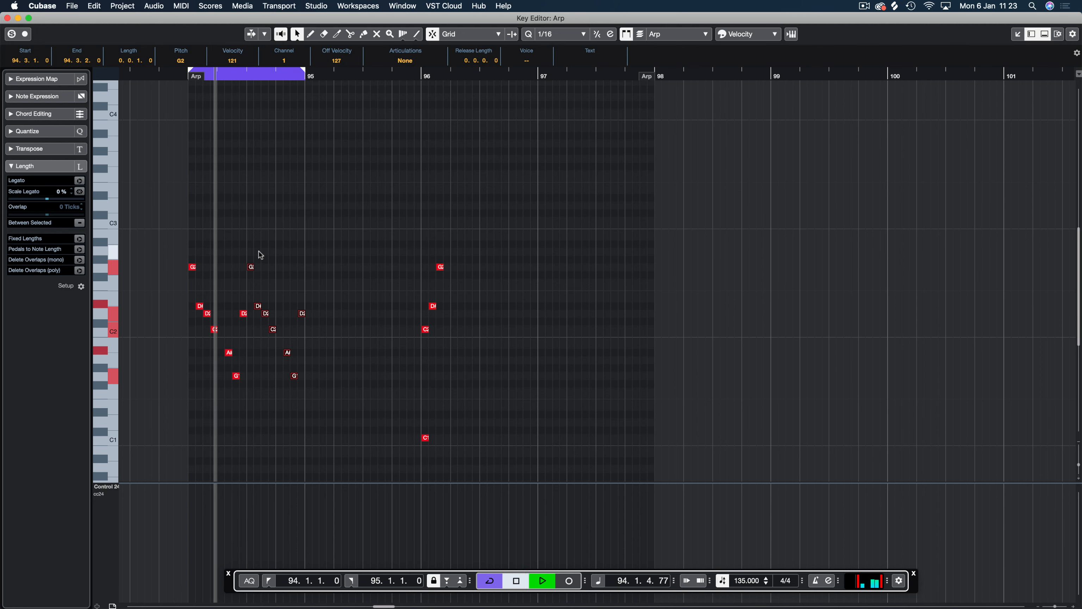
key(space)
click(279, 247)
key(KP_1)
key(space)
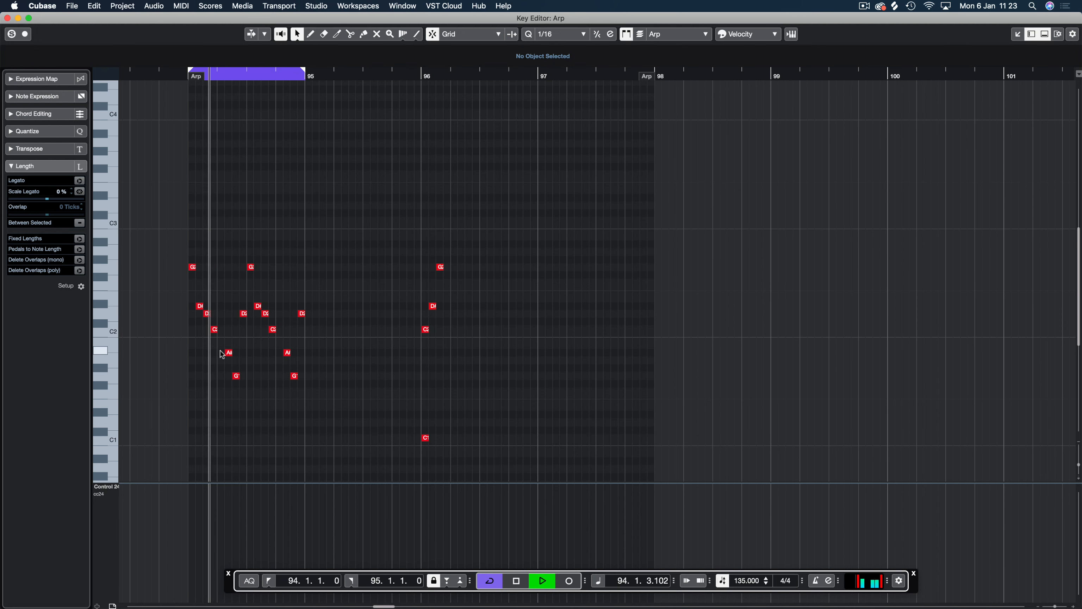
key(space)
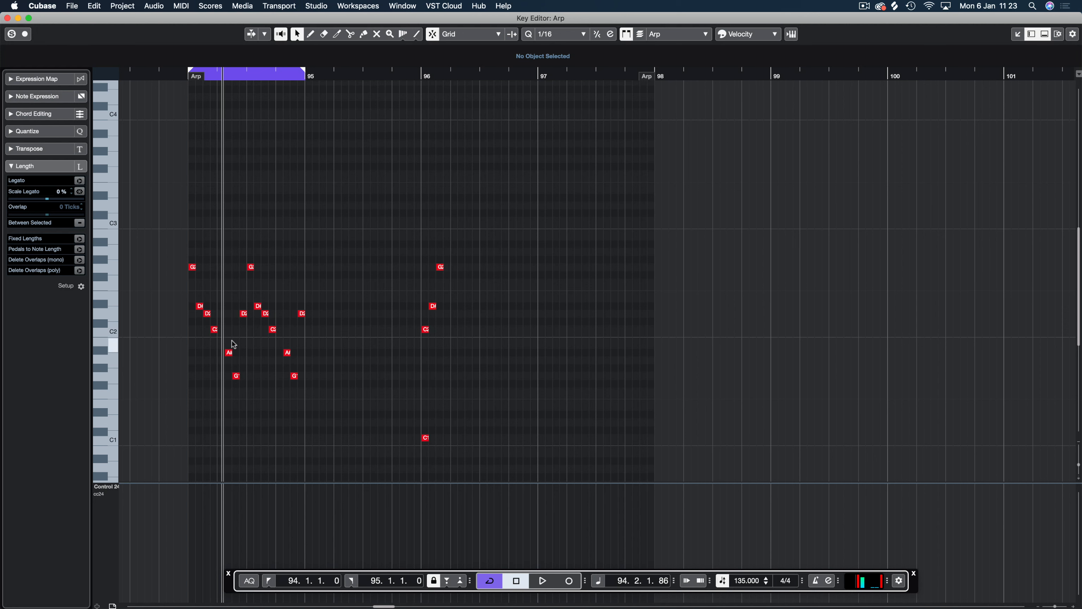
Step: Transpose all arpeggio notes in bar 94 up one octave and play them back
drag(349, 235, 180, 400)
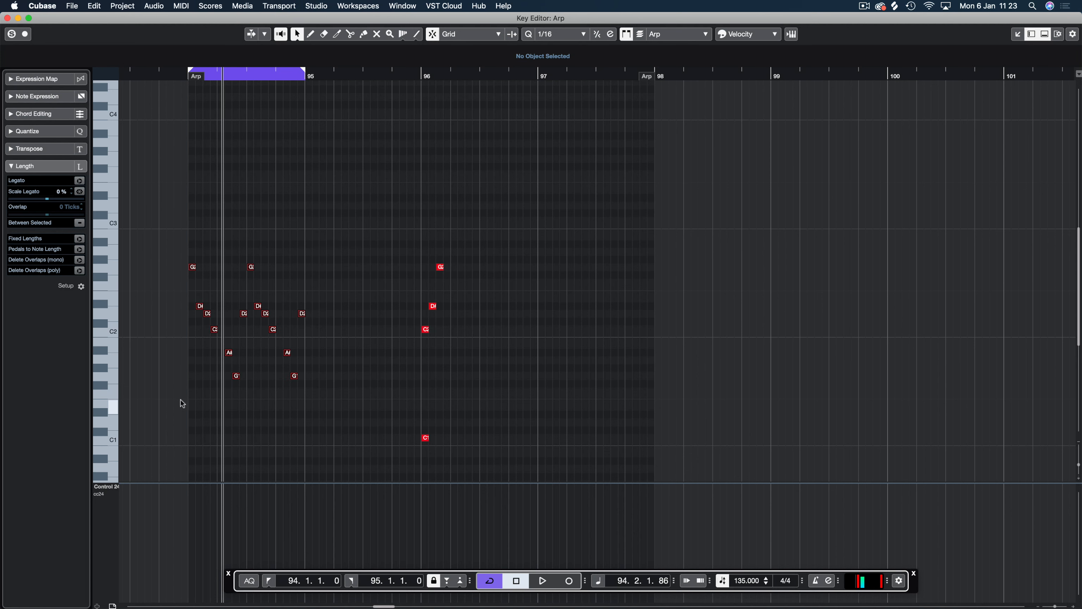
key(shift+Up)
key(space)
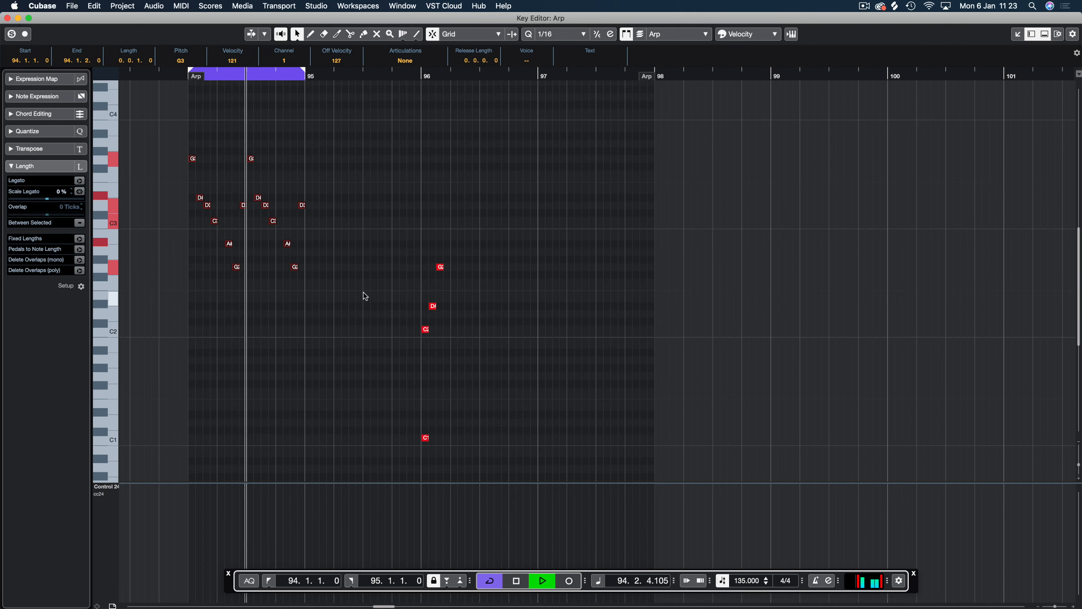
key(space)
Step: Transpose the four reference chord notes at the start of bar 96 up one octave
scroll(355, 228, right, 5)
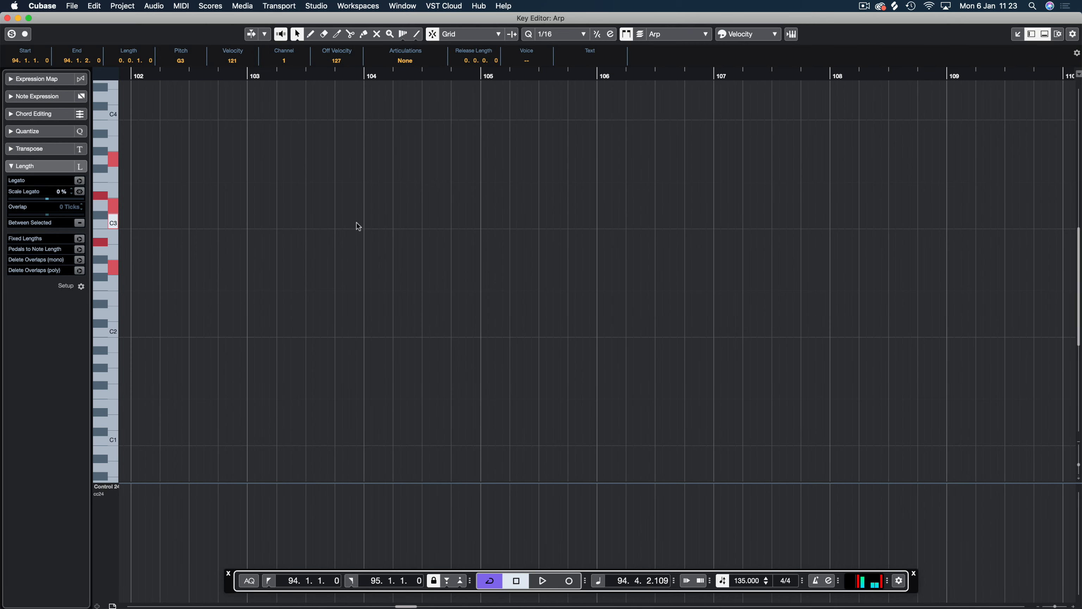
scroll(357, 225, left, 6)
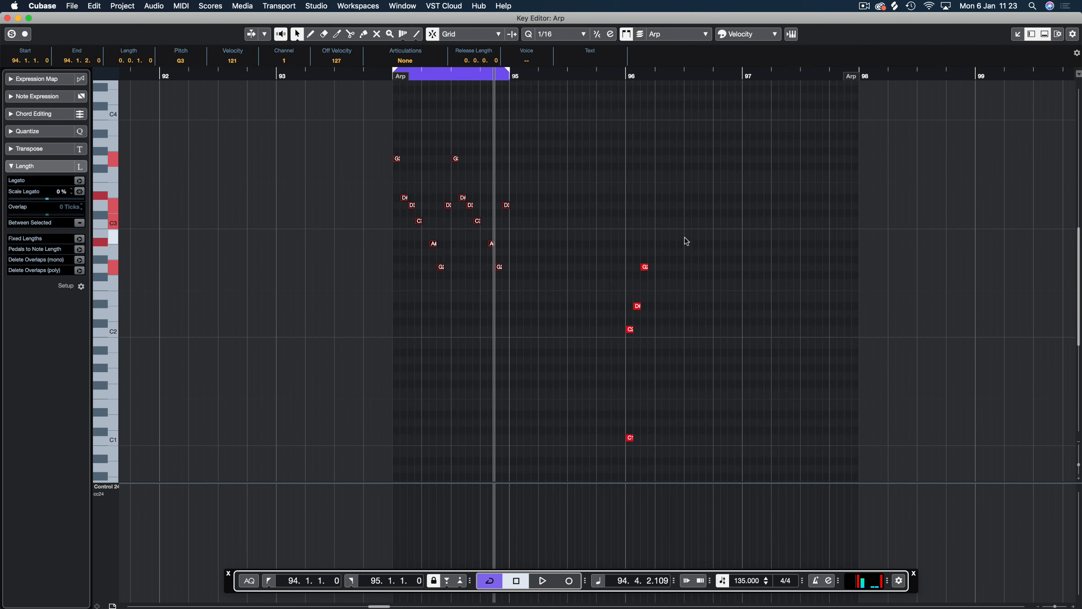
drag(685, 237, 609, 446)
key(shift+Up)
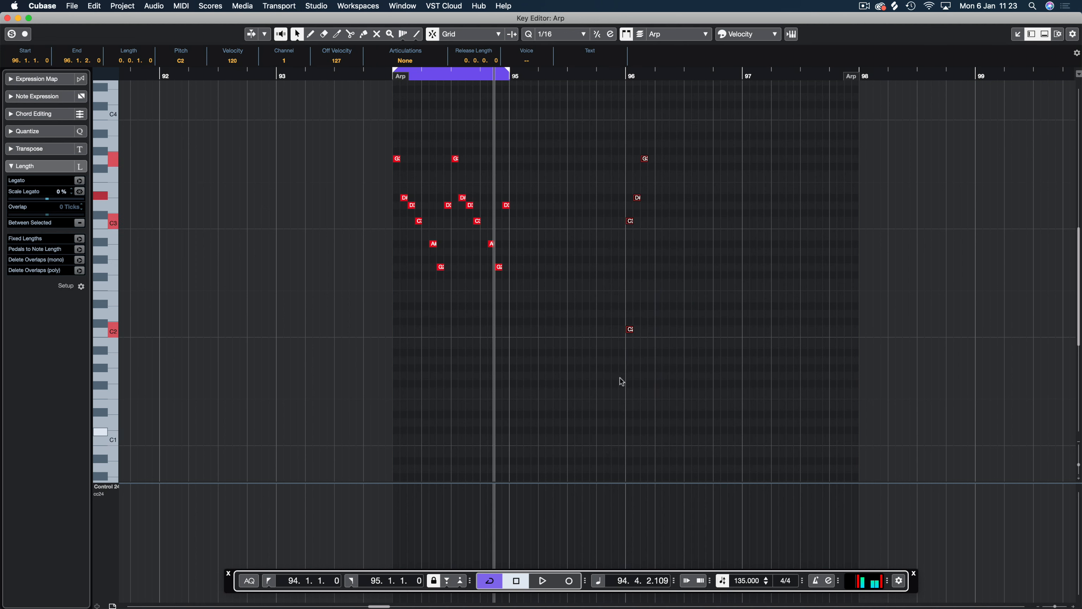
click(642, 273)
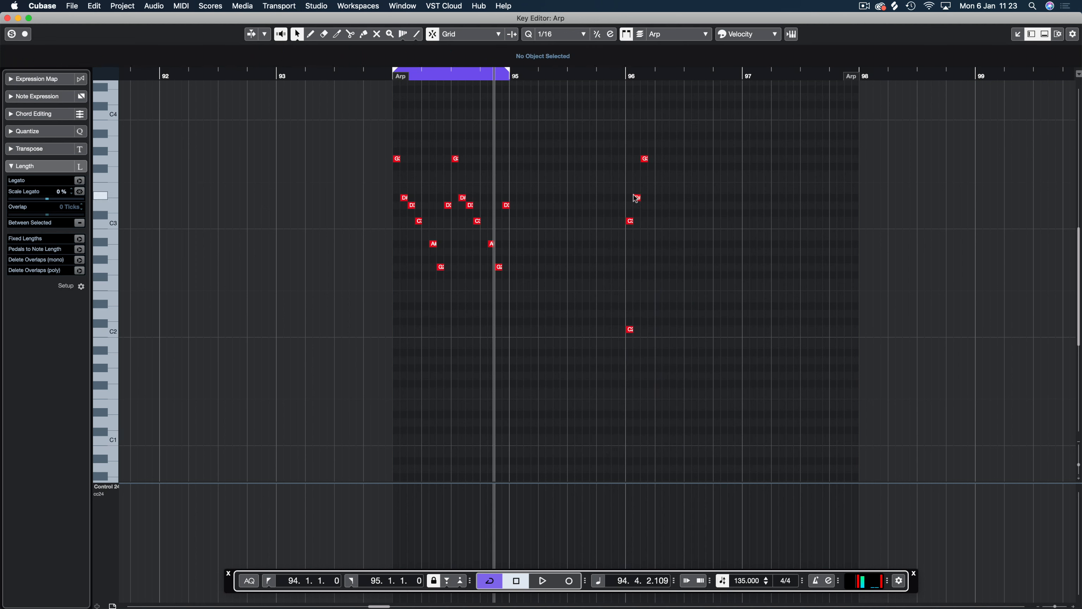
Step: Audition the arpeggio's opening notes G3, D#3, C3 and D3 individually, and play the loop from its start
click(396, 159)
click(404, 198)
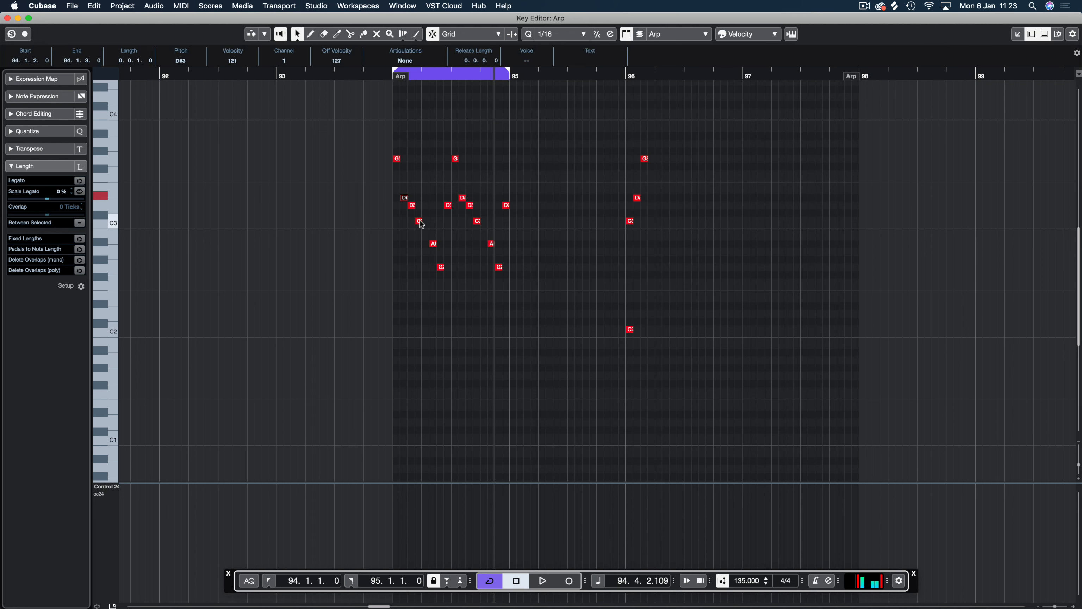
click(418, 221)
click(411, 206)
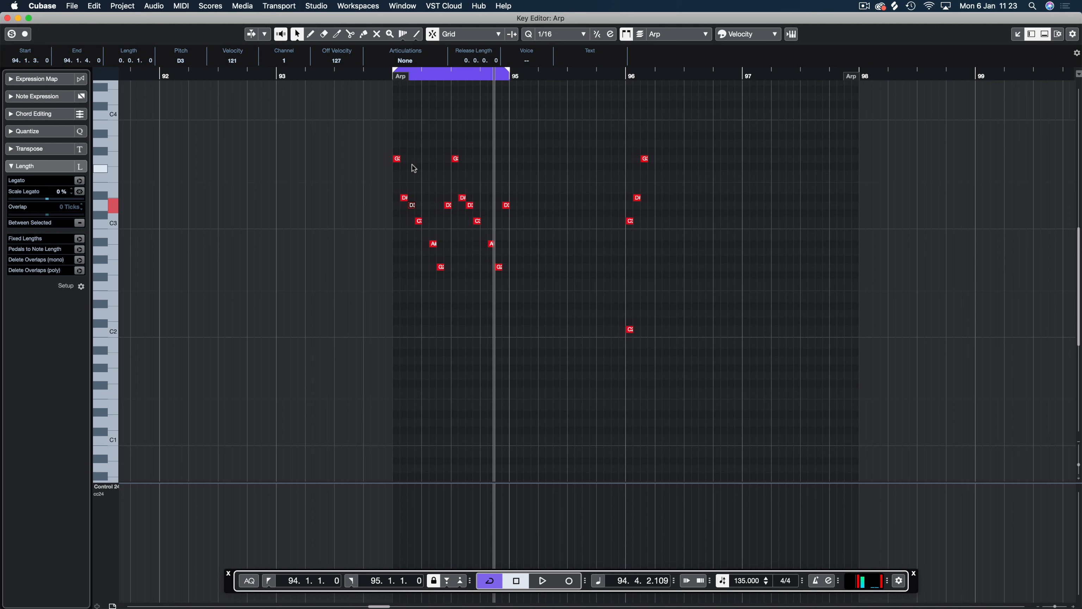
key(KP_1)
key(space)
key(space)
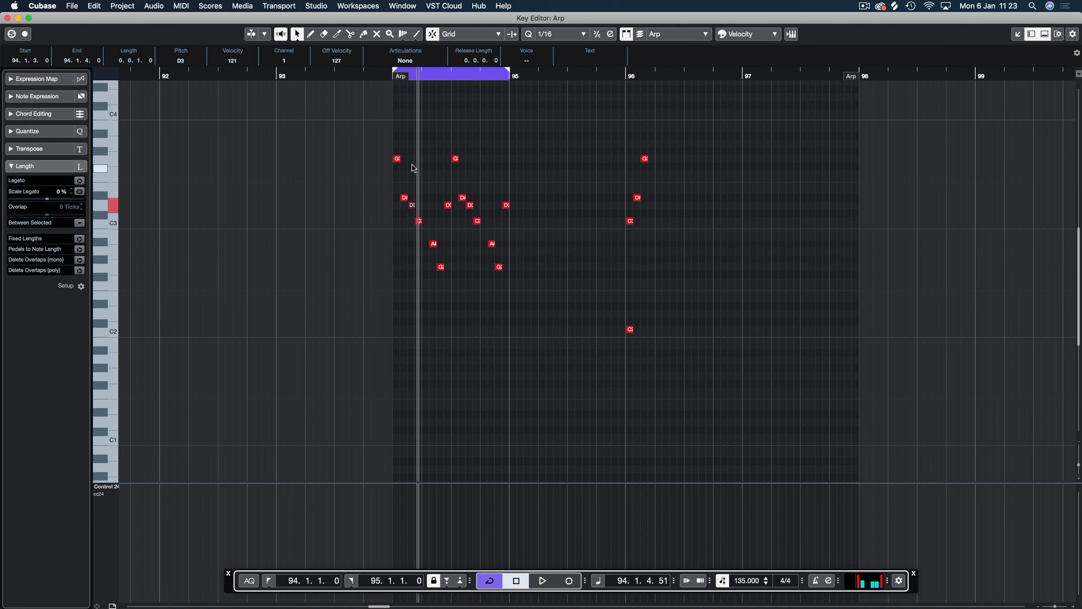
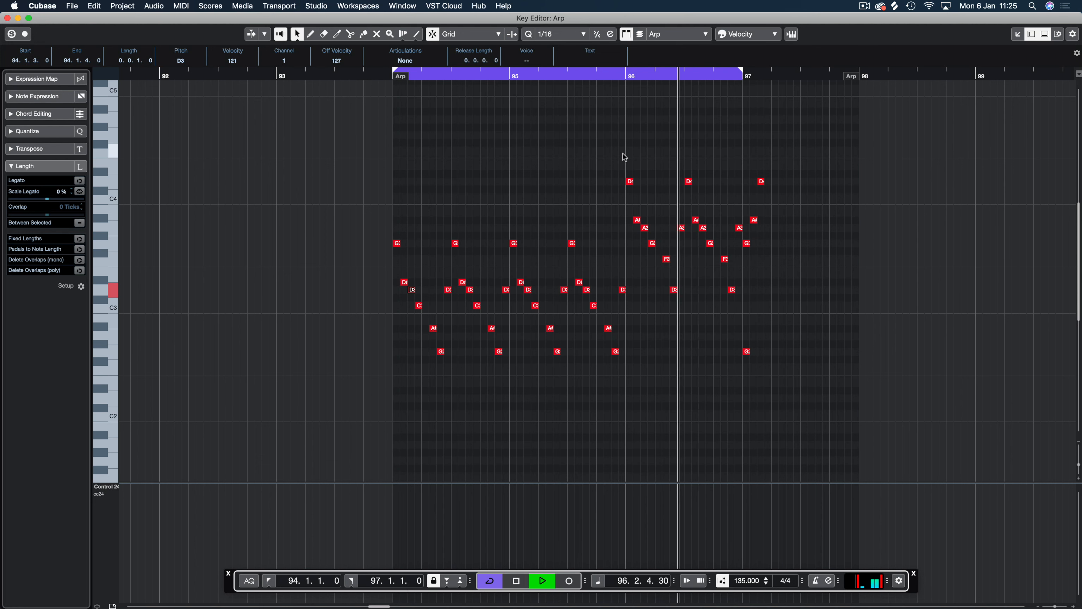
Step: Stop playback and lower the A3, G3, F3 and D3 notes from 96.1.3 to 96.2.3 by one octave
key(space)
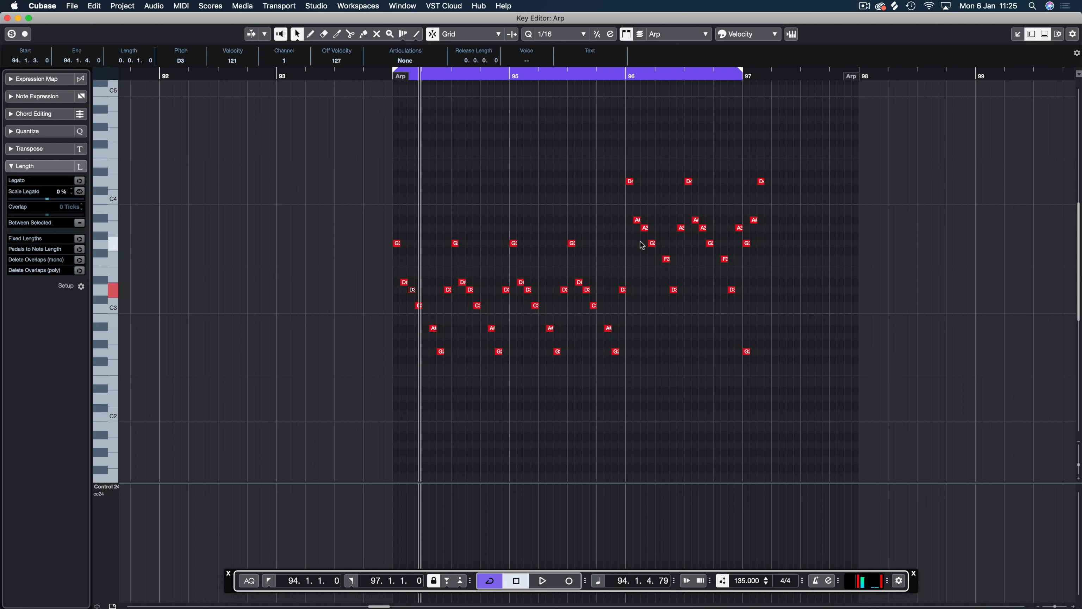
drag(680, 241, 646, 314)
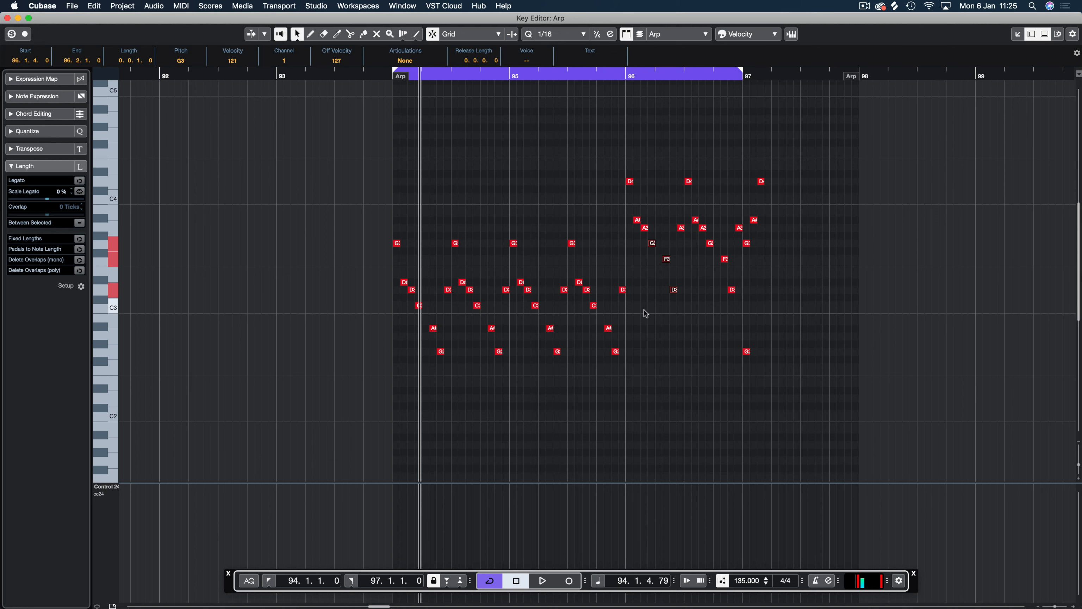
drag(676, 252, 651, 297)
drag(665, 226, 643, 228)
key(shift+Down)
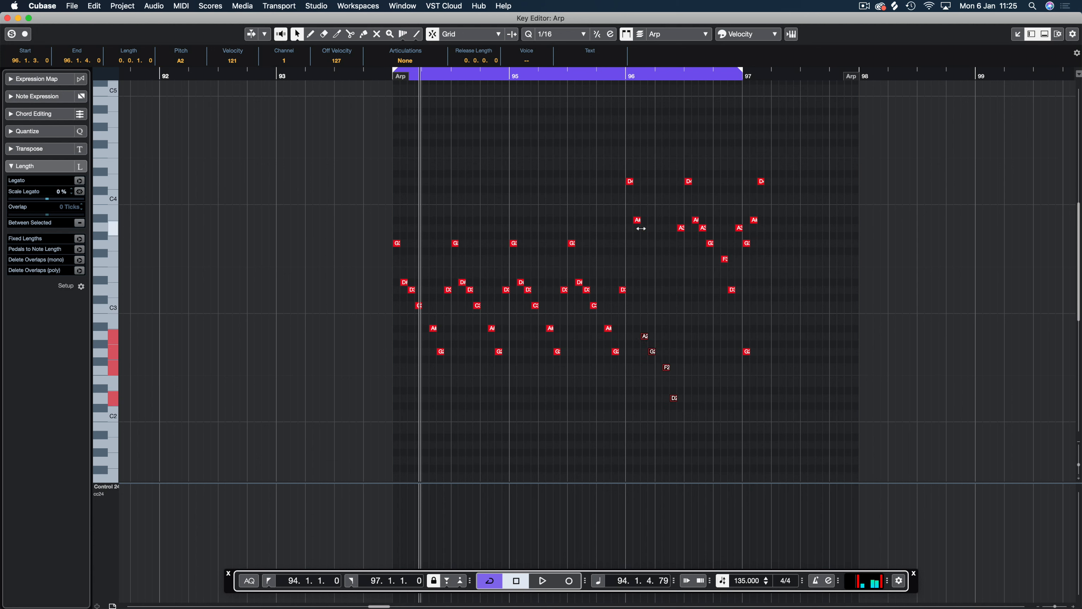
Step: Raise the lowered F2 and D2 notes and the A2 and G2 notes in bar 96 one octave, auditioning the loop
drag(691, 360, 660, 420)
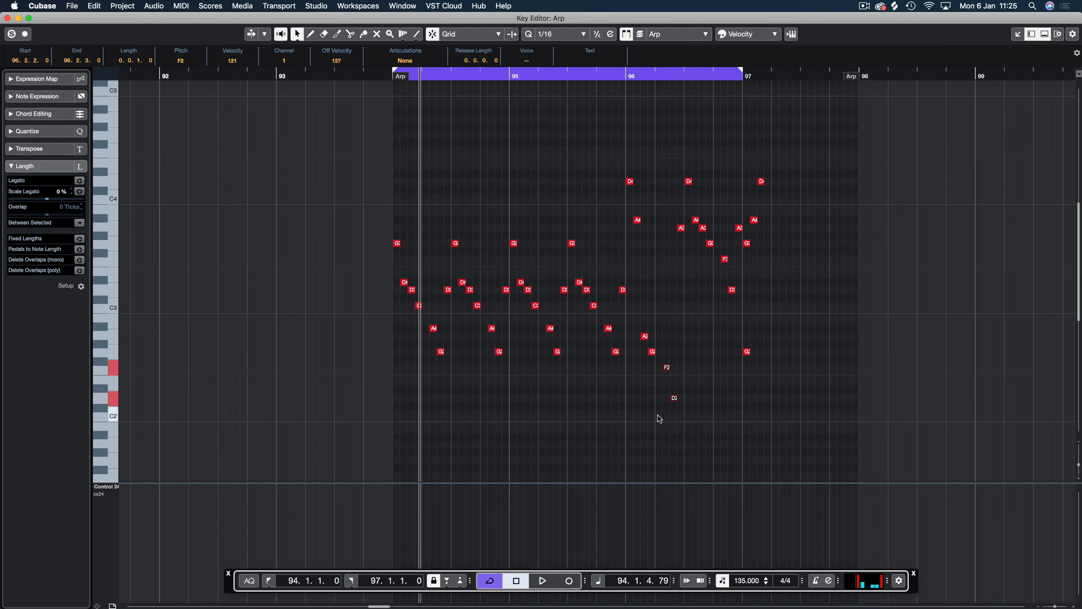
click(659, 420)
key(space)
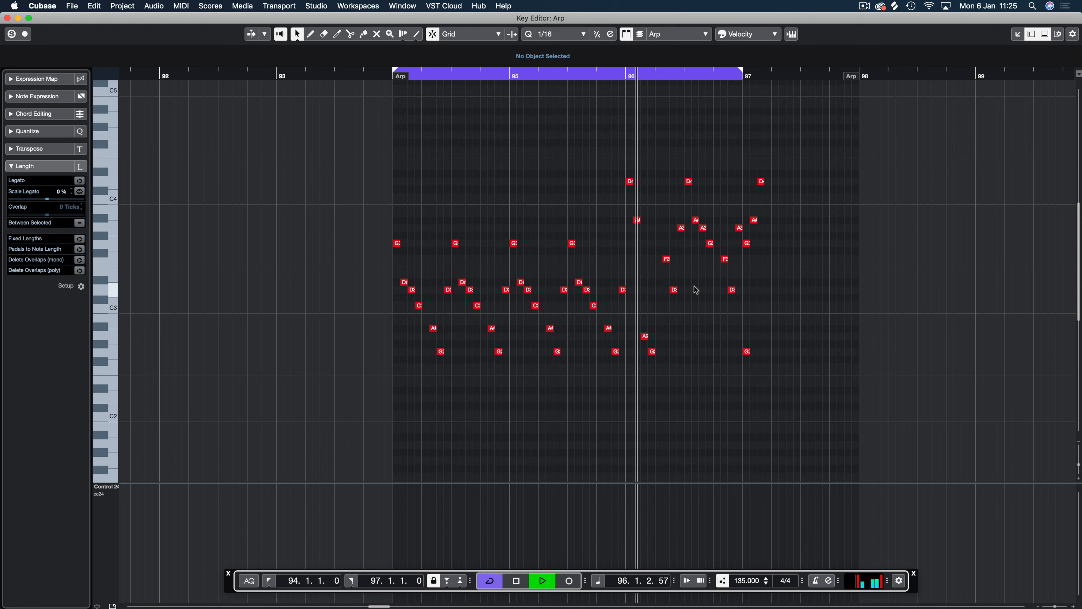
key(space)
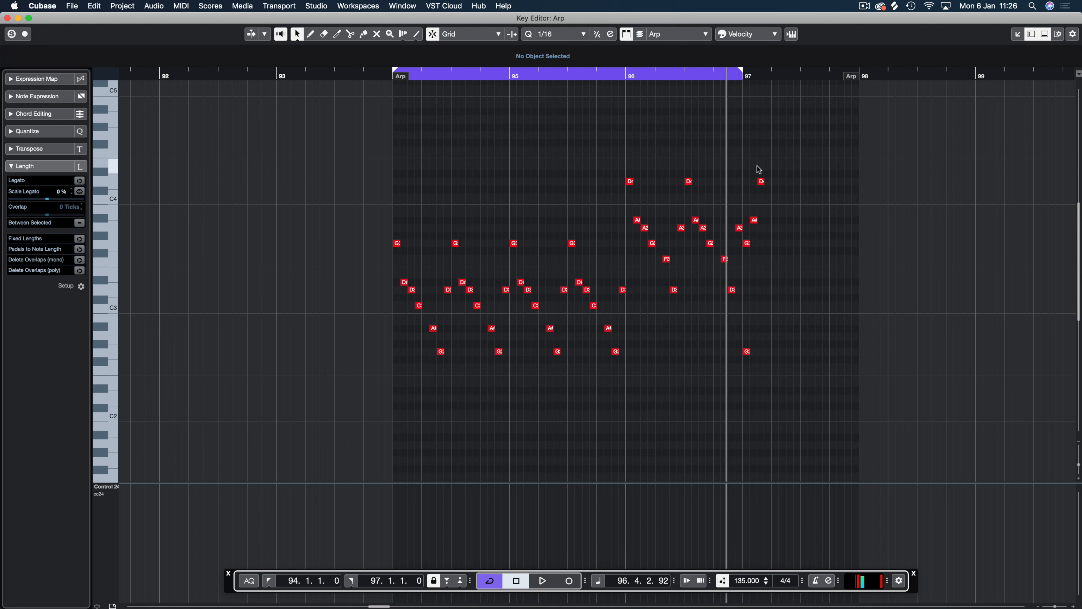
Step: Delete all notes from bar 95 onward and shorten the loop to bar 94 only
drag(808, 144, 627, 405)
key(Delete)
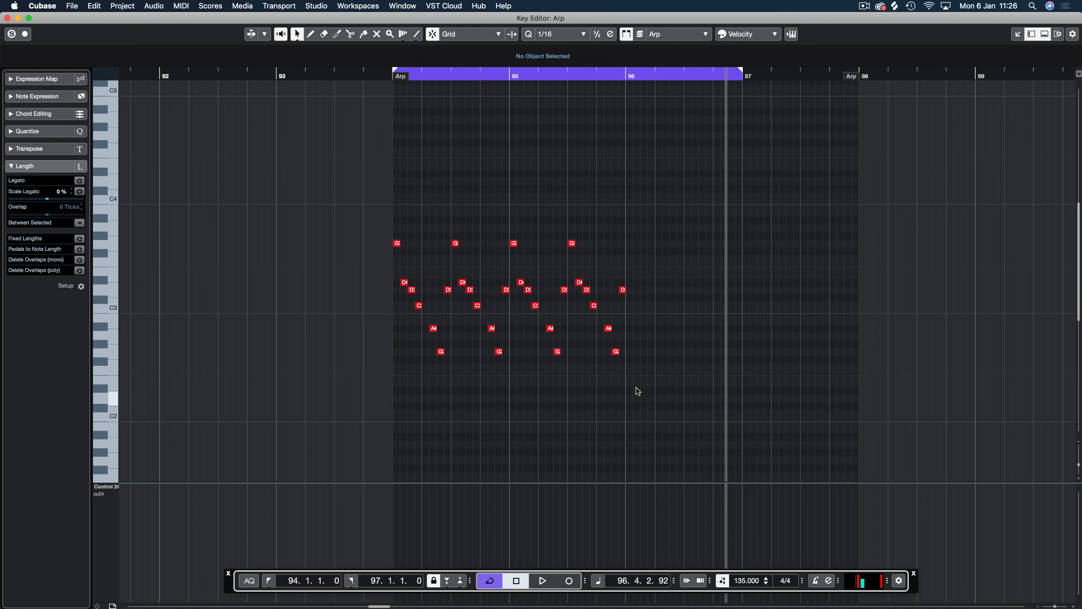
alt+click(625, 78)
alt+click(503, 77)
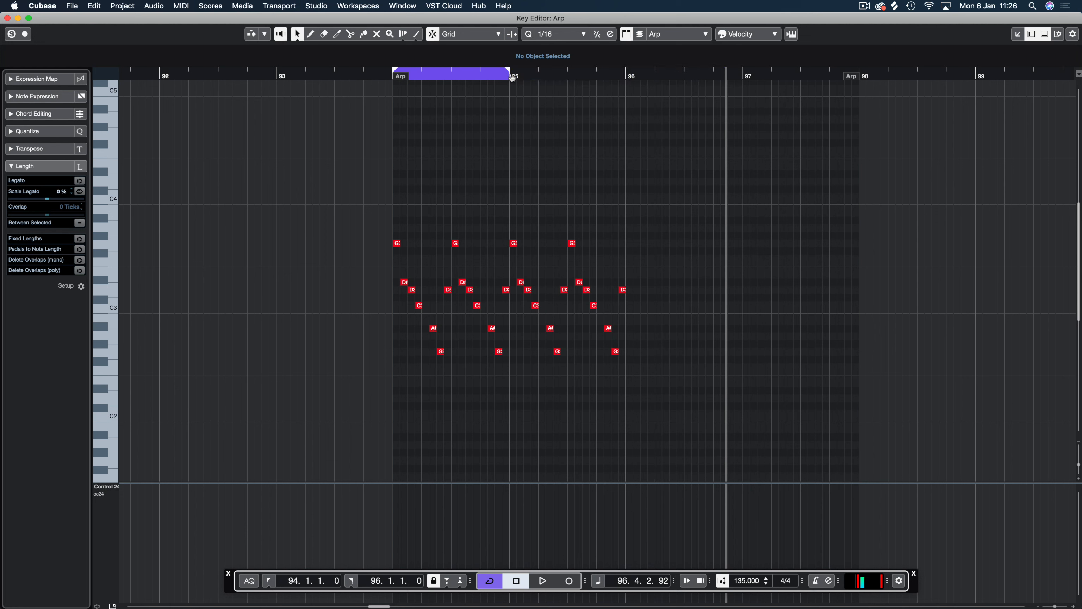
drag(710, 197, 514, 410)
key(Delete)
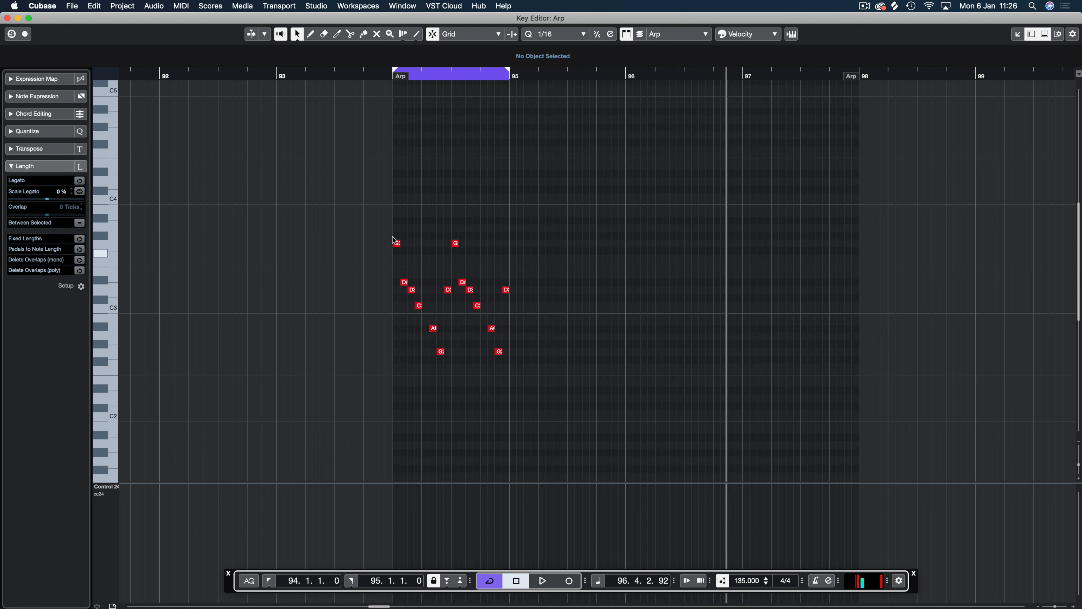
Step: Draw a continuous row of C1 sixteenth notes across bar 94 beneath the arpeggio and play the loop
drag(375, 219, 447, 366)
drag(443, 227, 576, 436)
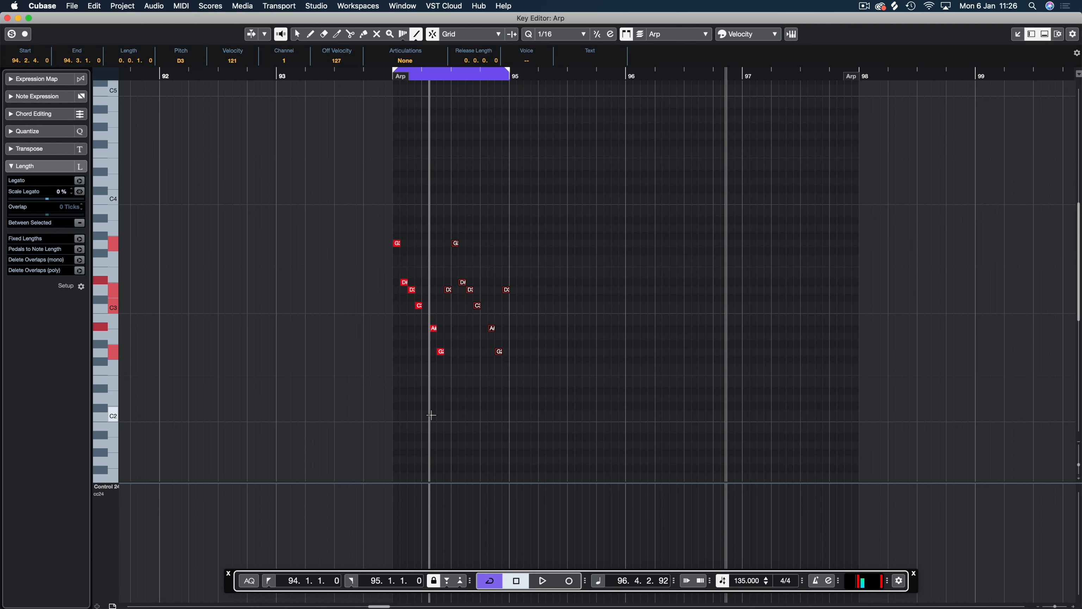
scroll(425, 408, down, 3)
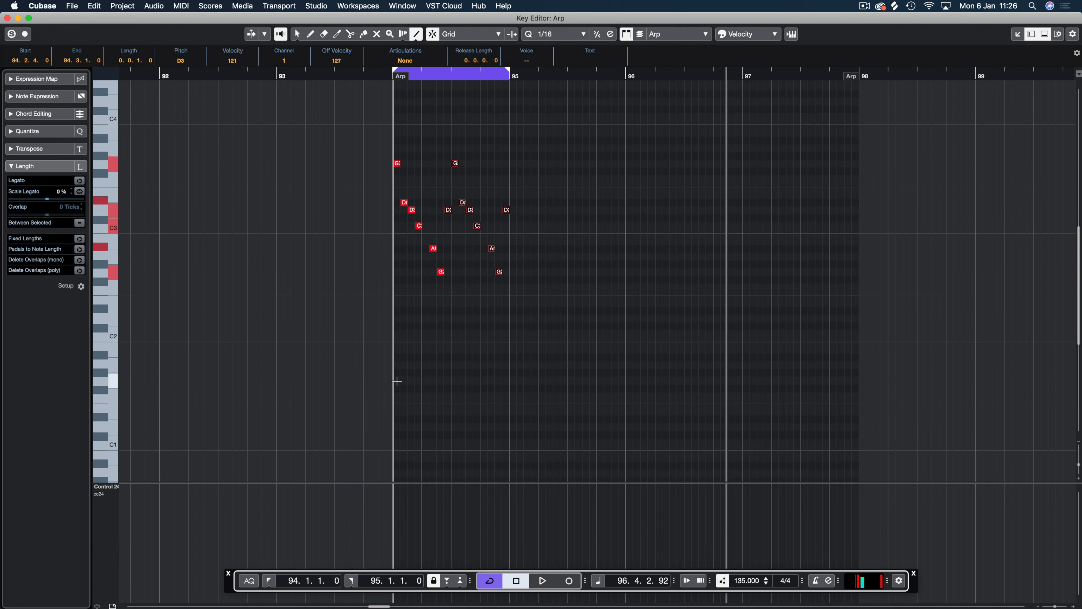
drag(398, 444, 507, 443)
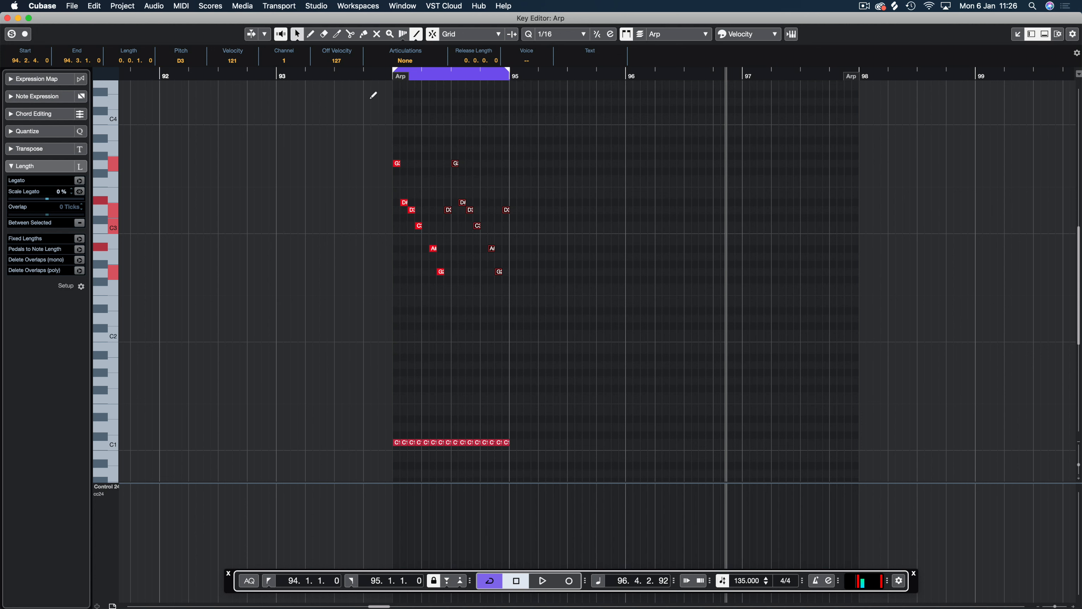
key(1)
click(535, 201)
key(space)
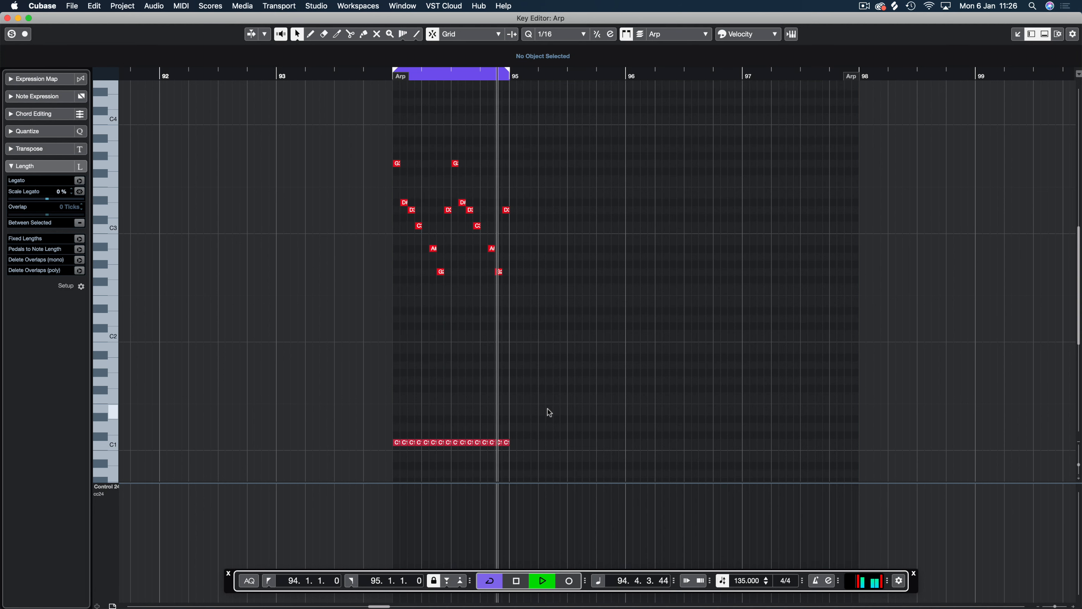
Step: Shorten all C1 notes in bar 94 together to a length of 91 ticks
drag(531, 428, 404, 455)
key(h)
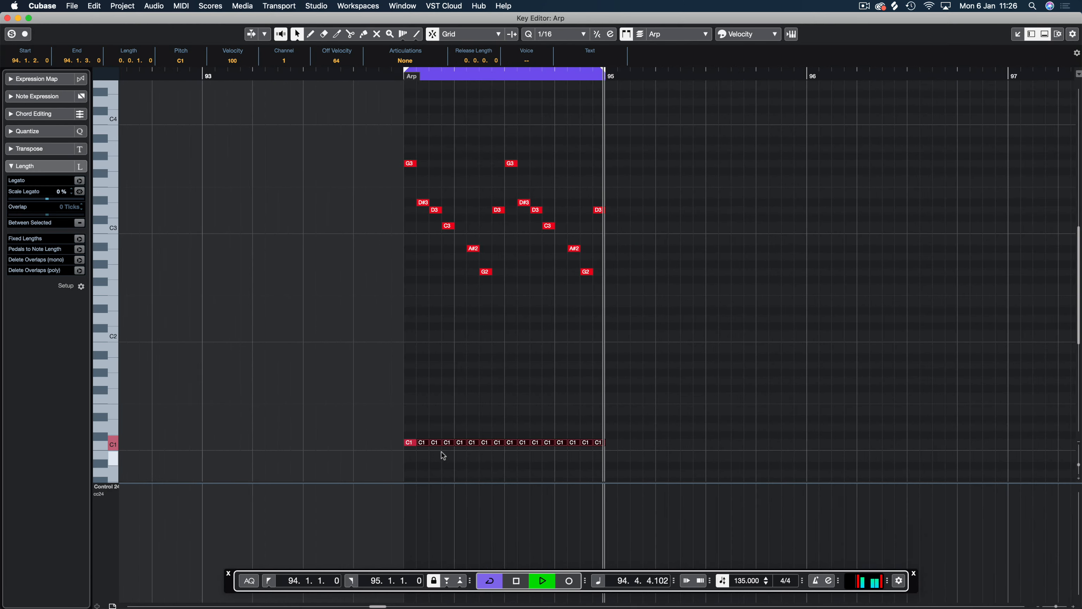
key(h)
drag(478, 418, 896, 472)
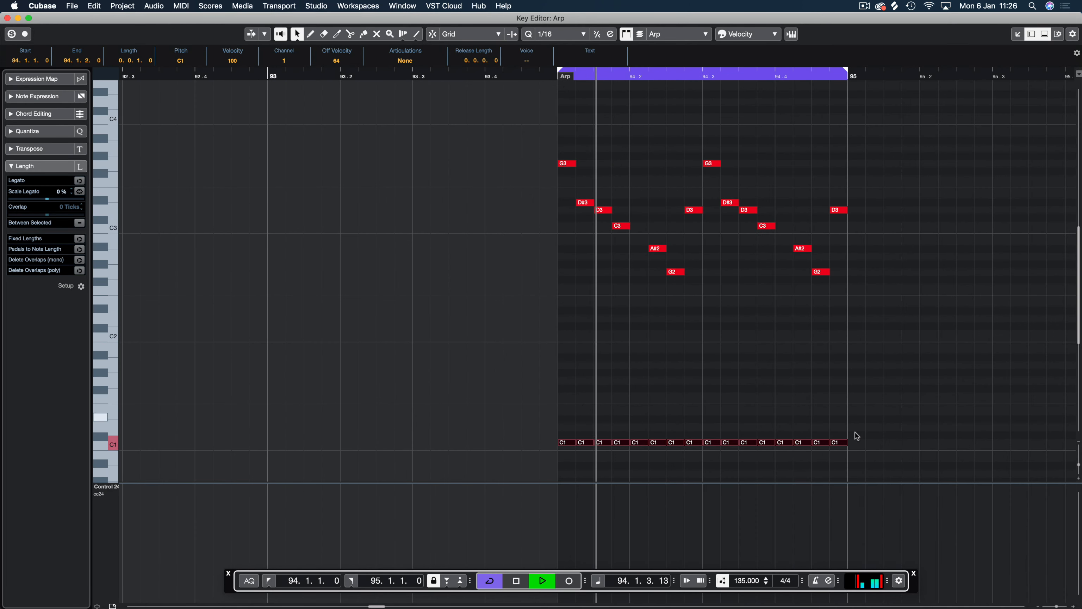
drag(847, 442, 844, 450)
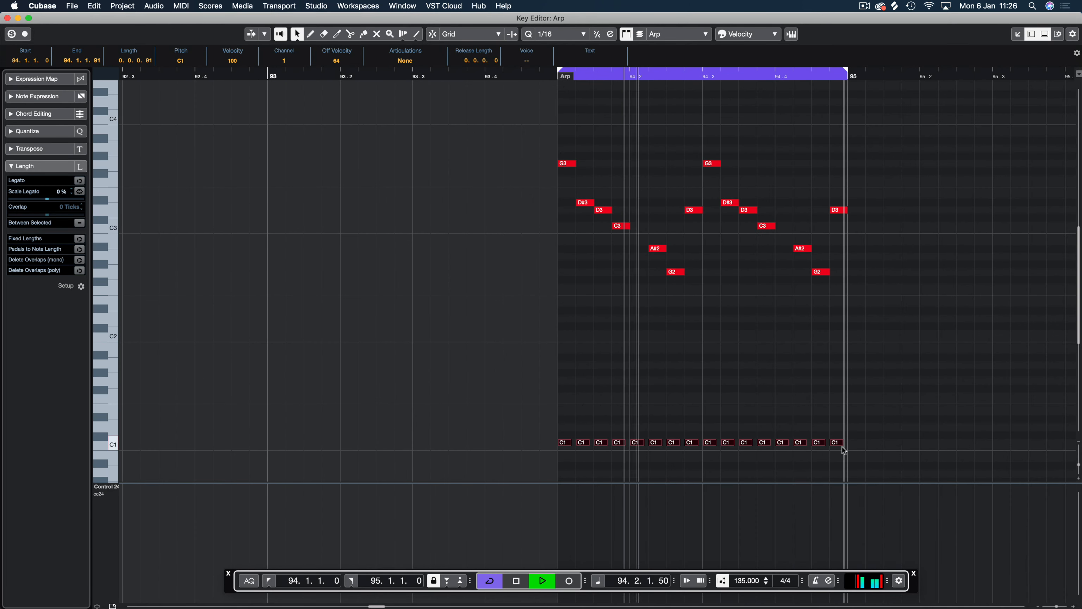
click(842, 412)
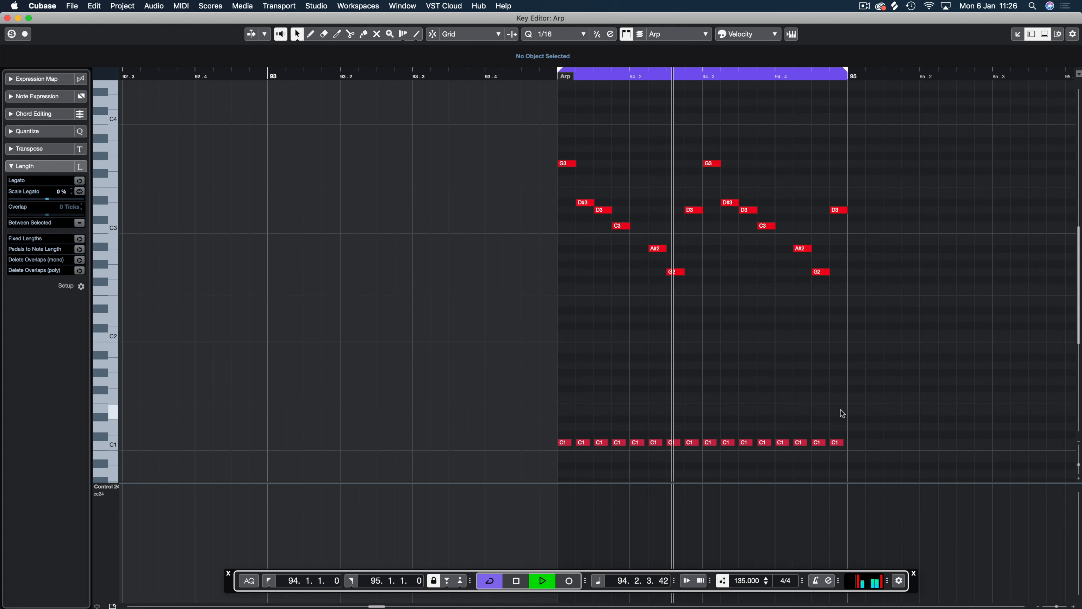
Step: Try the C1 bass row one octave higher and move it back down
drag(843, 412, 553, 464)
key(shift+Up)
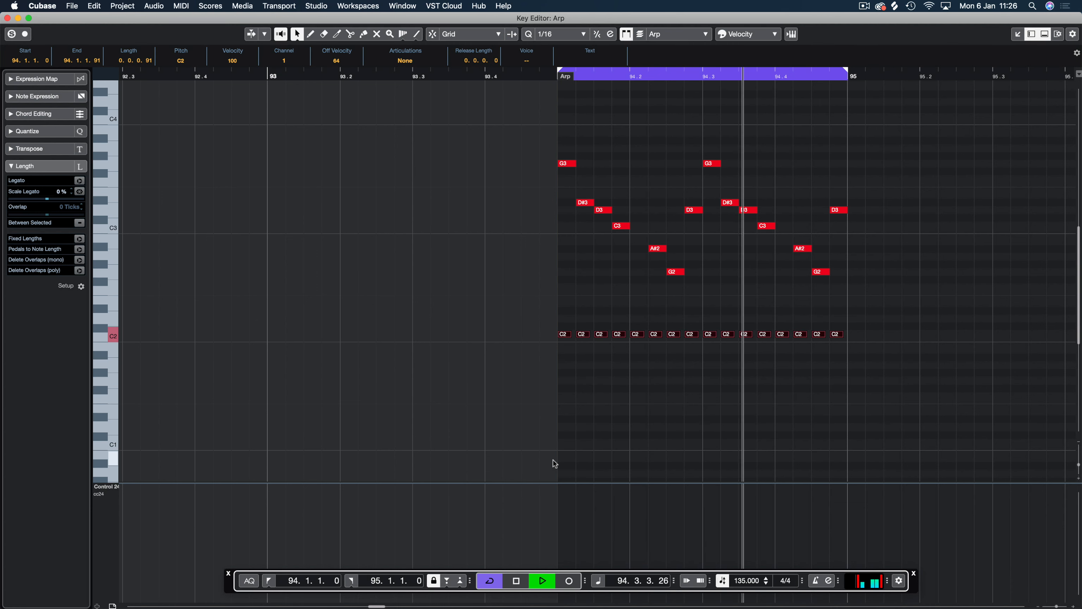
key(shift+Down)
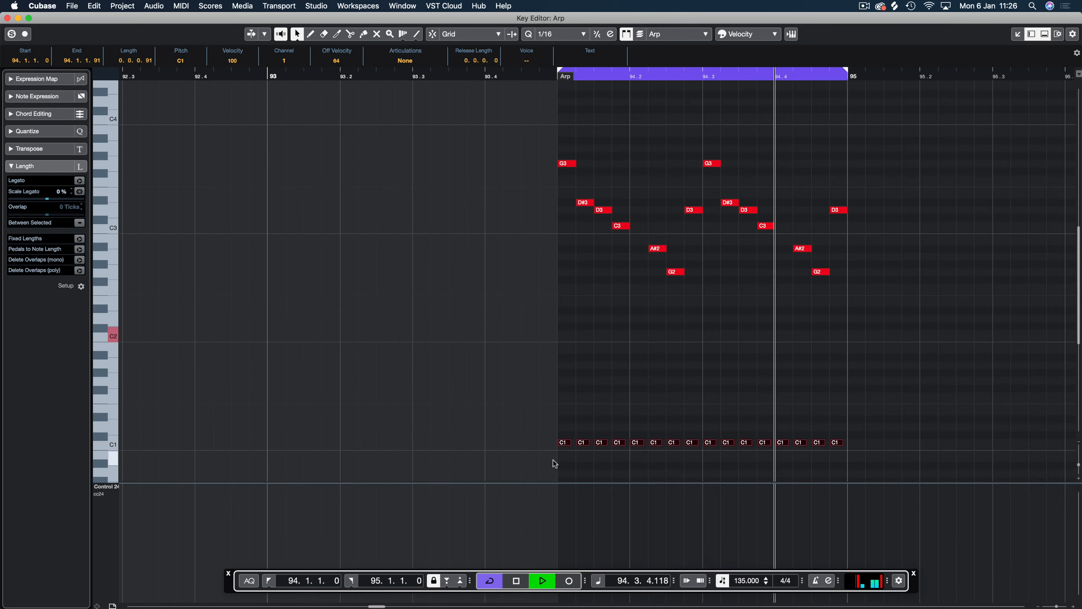
Step: Reopen the Arp part in the Key Editor and duplicate all of bar 94's notes into bar 95
key(Return)
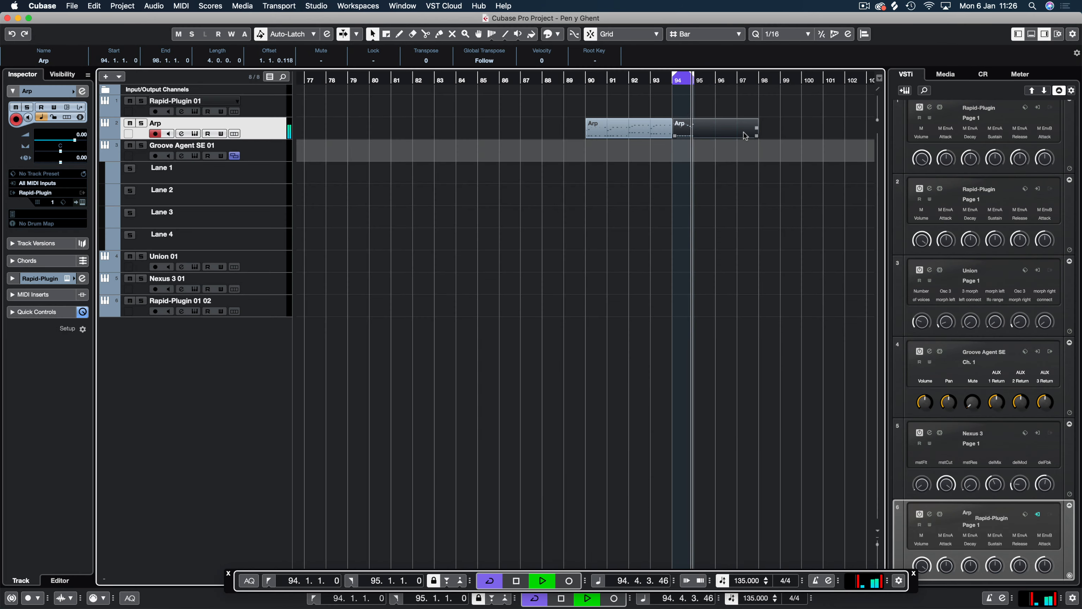
double_click(745, 136)
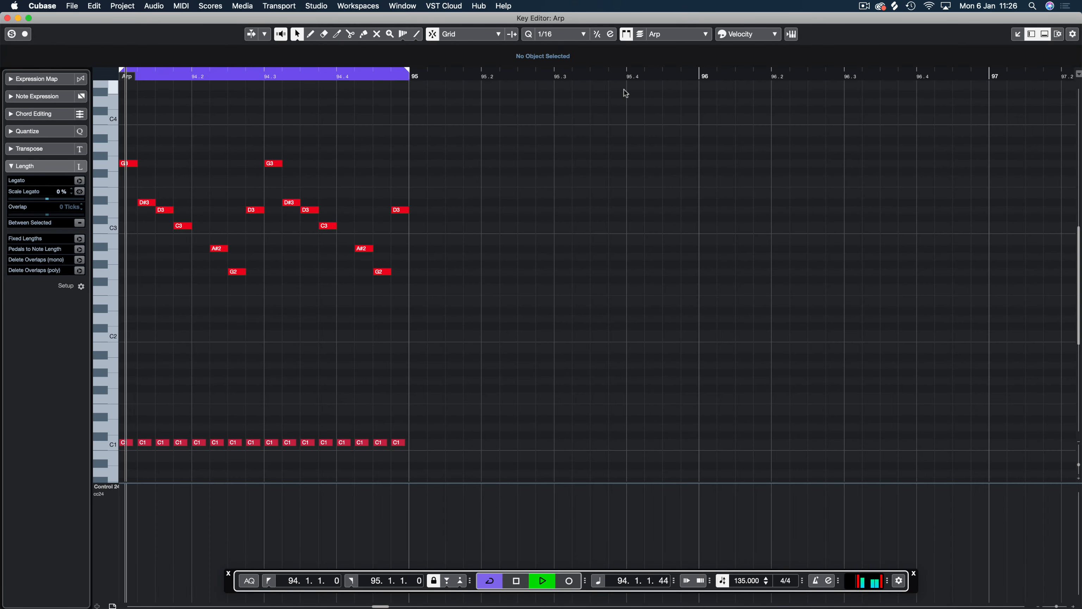
key(g)
key(g)
key(g)
key(g)
key(g)
drag(678, 123, 459, 448)
key(super+d)
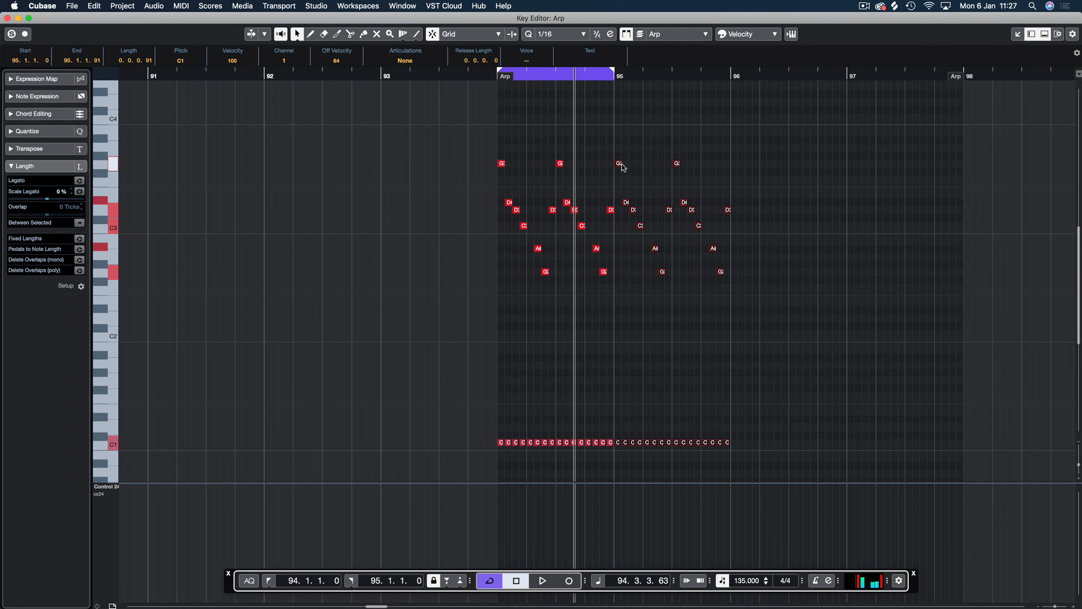
scroll(646, 194, right, 3)
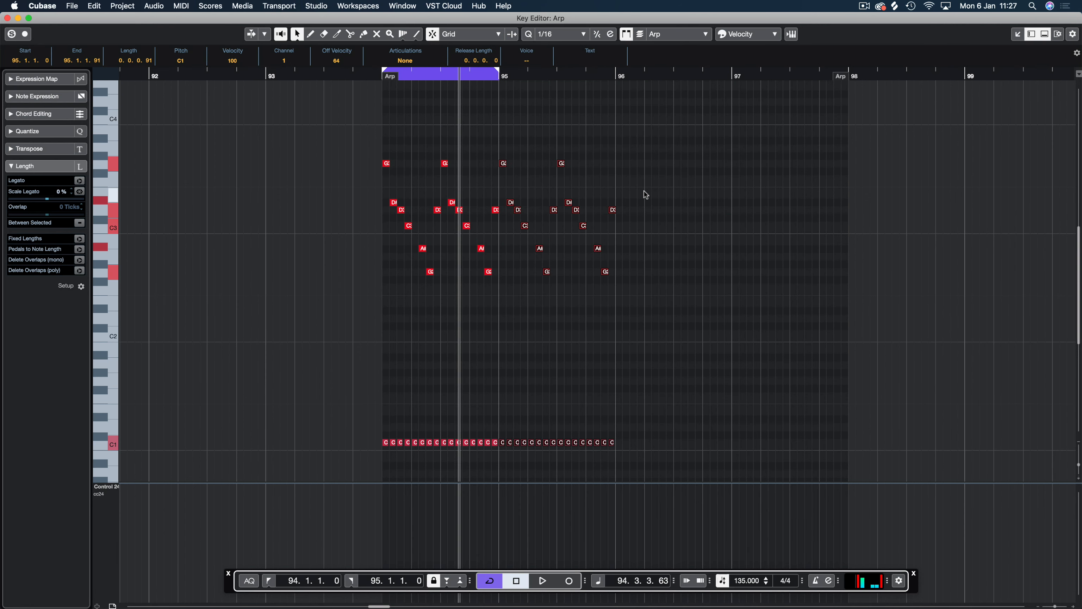
Step: Move the loop range to bar 95 and deselect the duplicated notes
alt+click(613, 72)
super+click(502, 73)
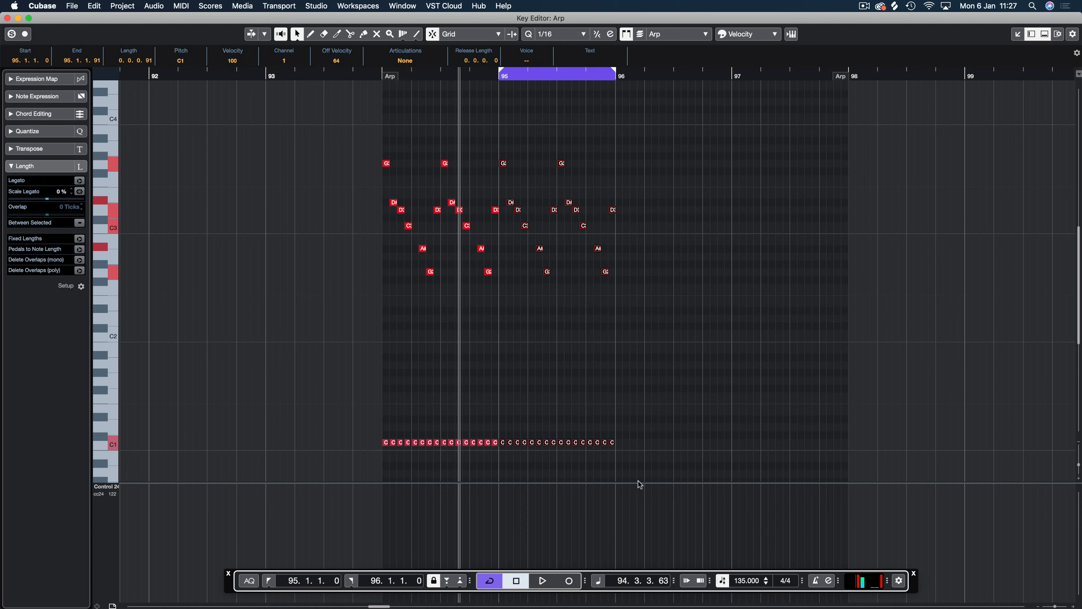
click(641, 441)
Step: Delete bar 95's C1 notes at 95.1.2, 95.1.3, 95.2.2, 95.3.2, 95.3.4 and 95.4.2, and play the loop
key(h)
key(h)
key(h)
key(h)
key(h)
scroll(629, 426, right, 7)
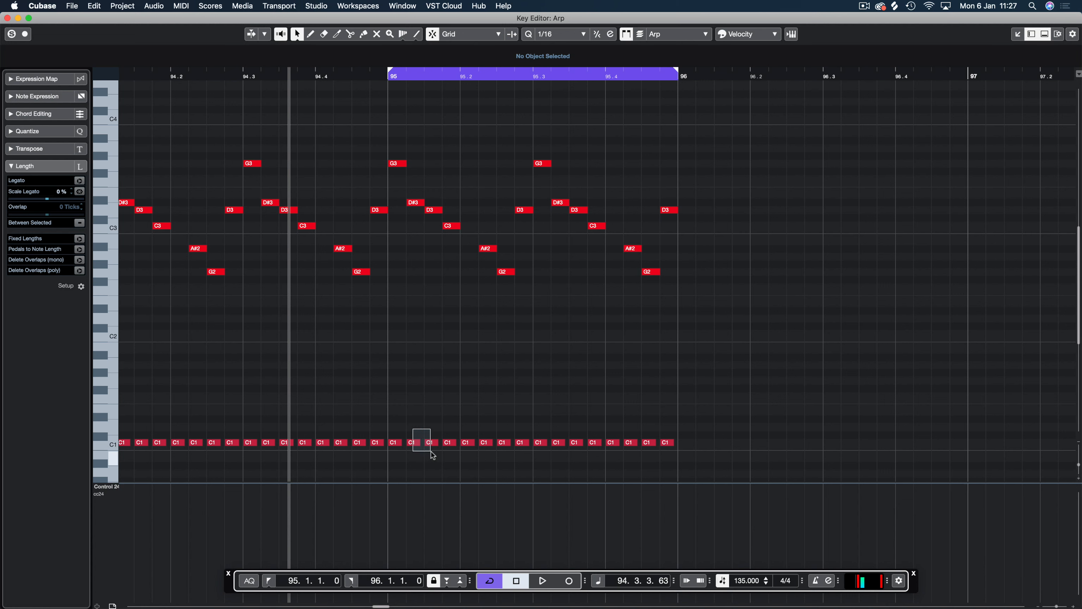
drag(432, 455, 433, 455)
key(Delete)
click(484, 442)
key(Delete)
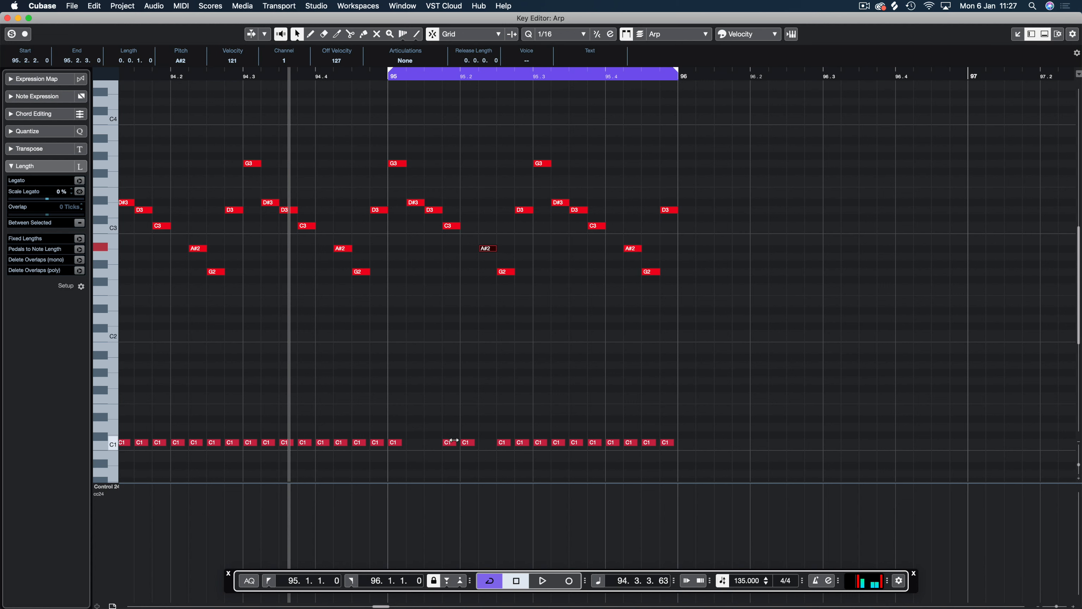
click(556, 443)
key(Delete)
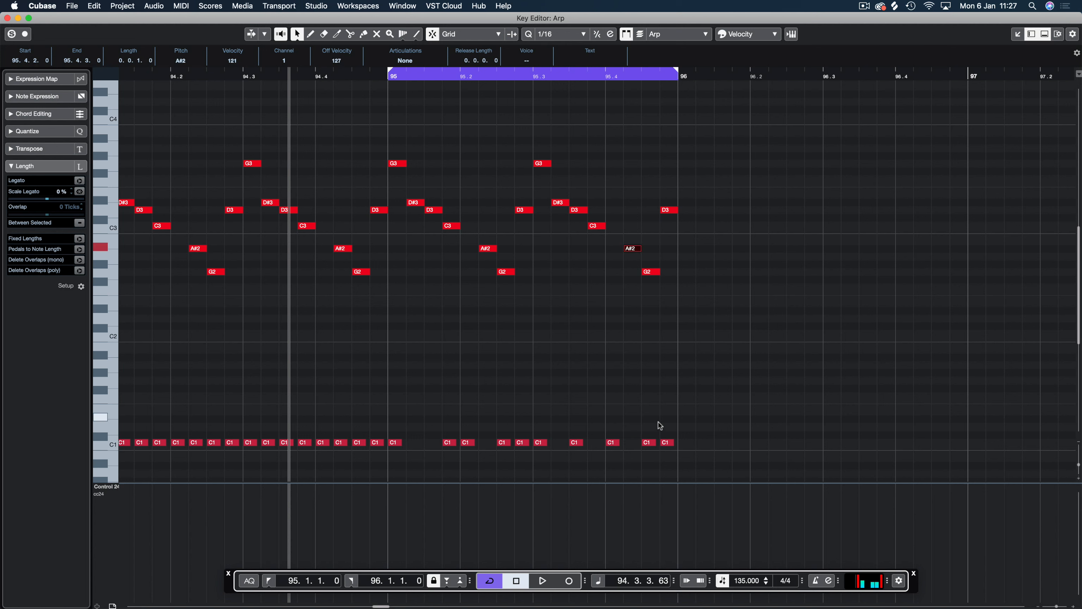
key(space)
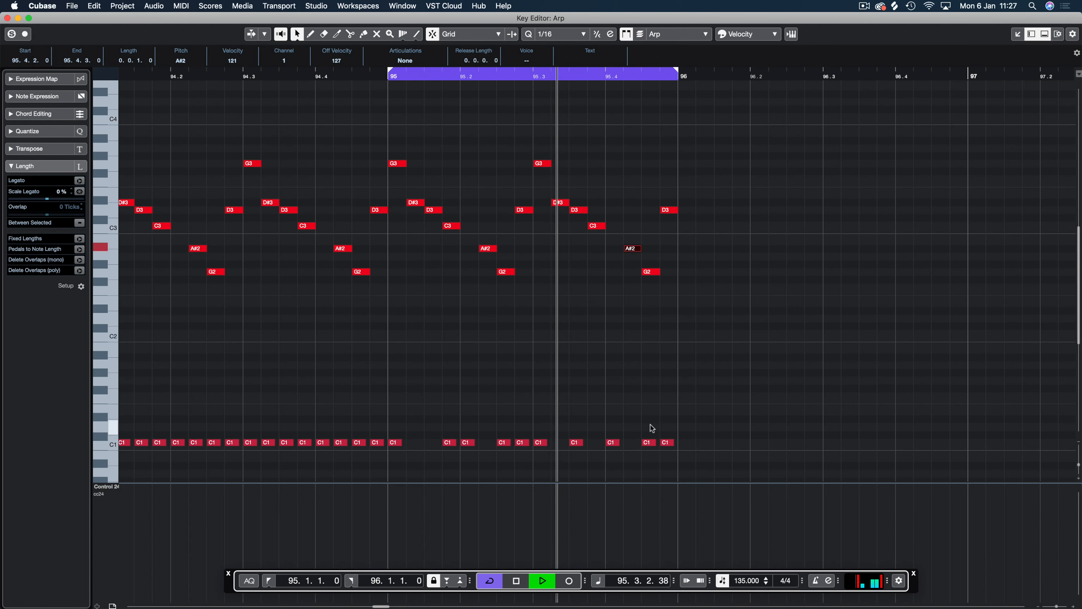
Step: Stop playback, move the C1 note at 95.1.1 to 95.1.2, and play the loop again
key(space)
drag(393, 442, 412, 442)
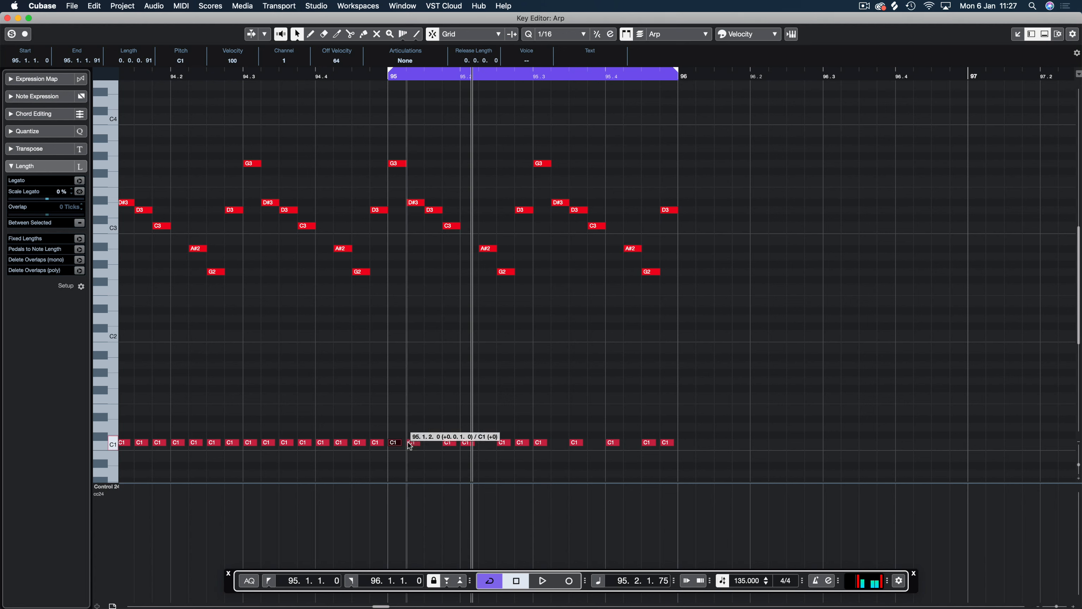
key(space)
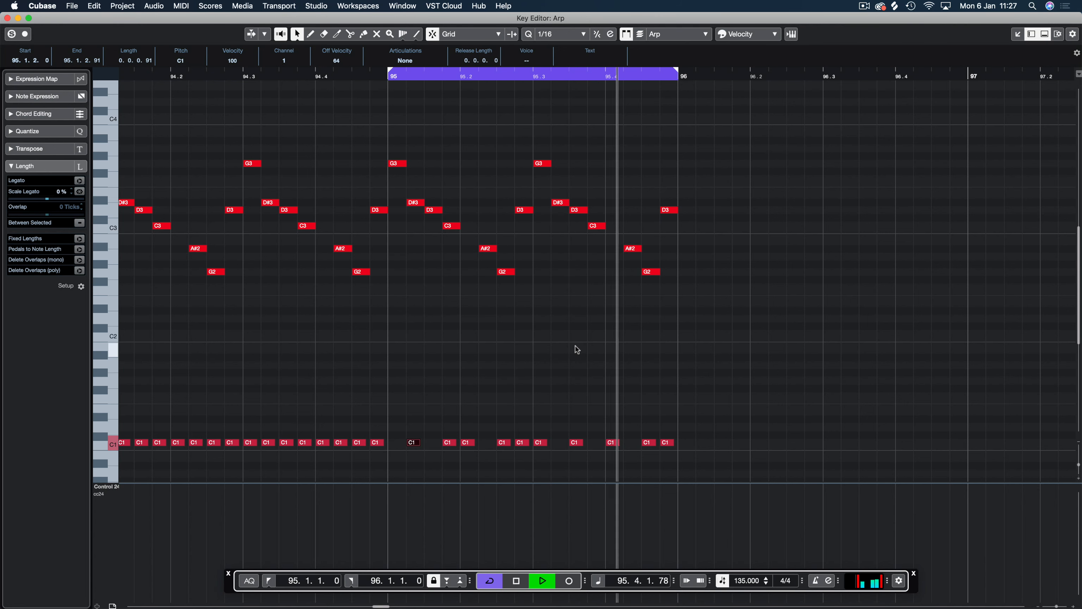
Step: Try moving the C1 at 95.4.1 to 95.4.2, adding one at 95.3.4 and removing the last one; undo these edits and stop playback
drag(613, 442, 631, 442)
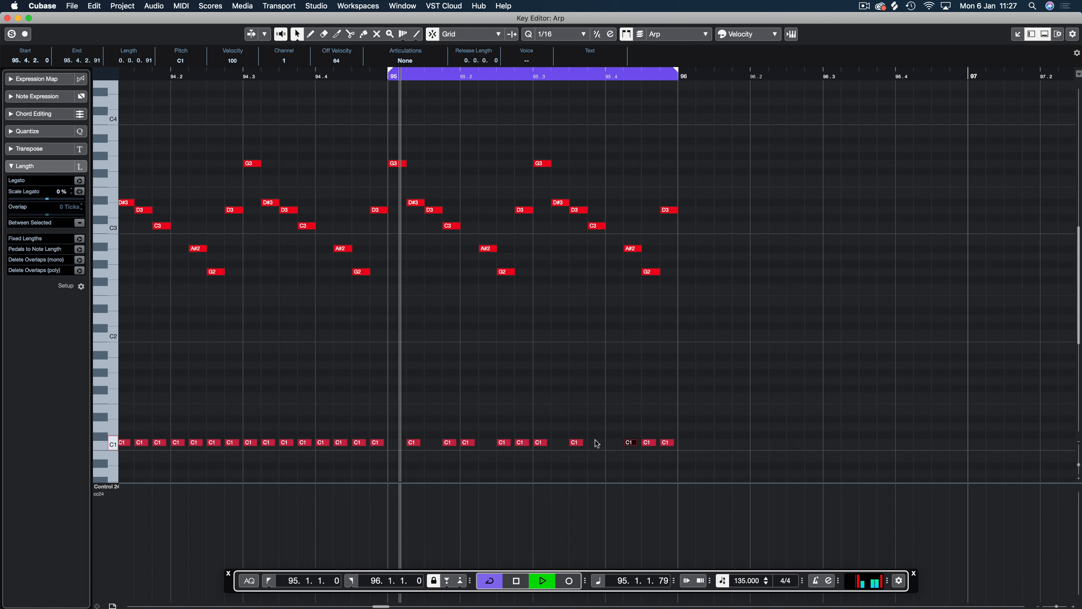
drag(574, 442, 594, 443)
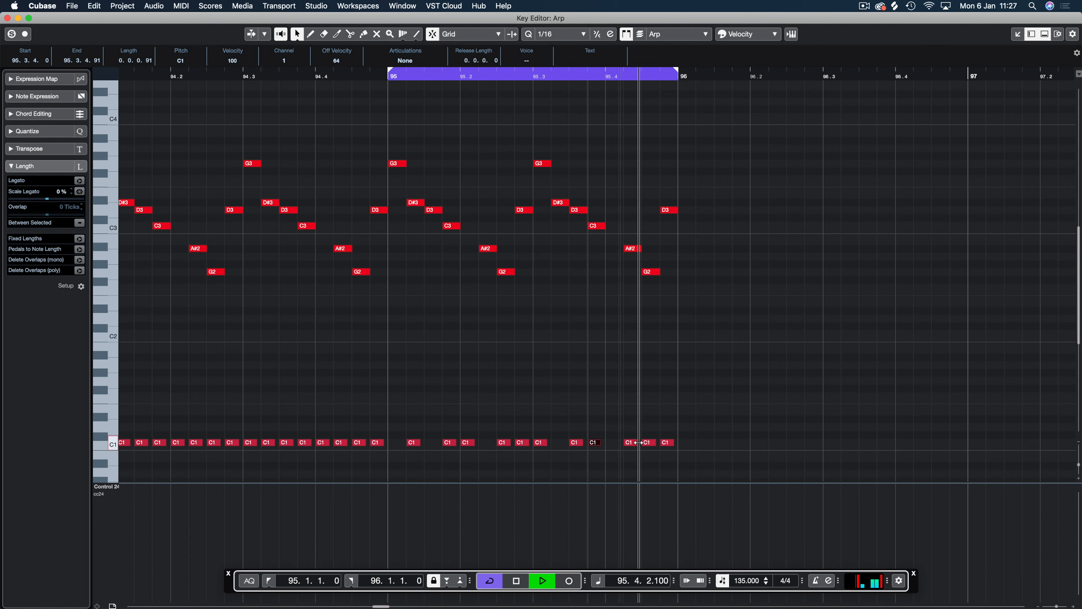
click(666, 443)
key(Delete)
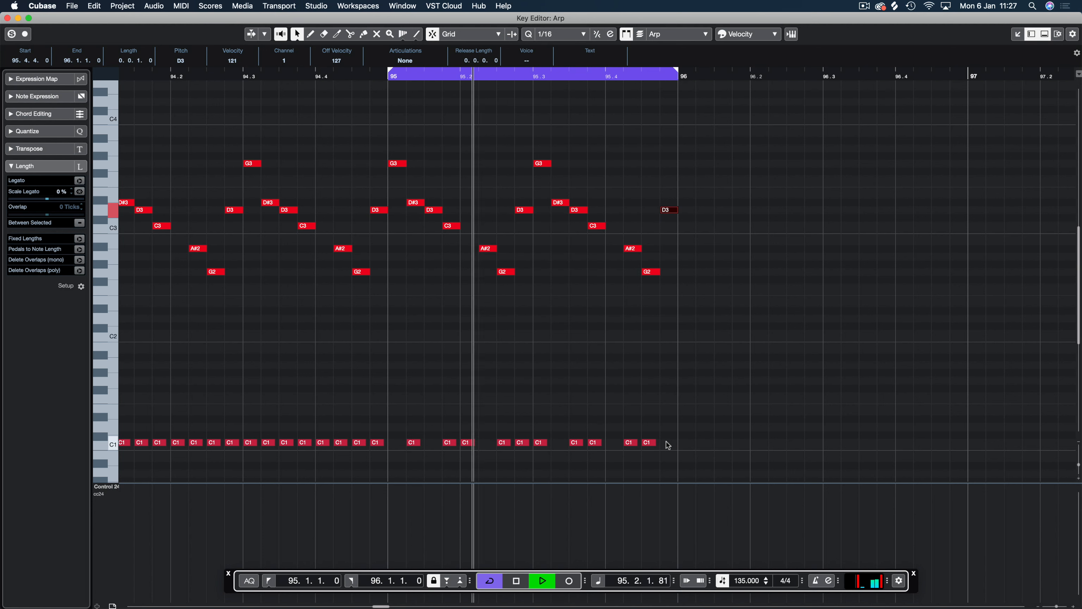
key(super+z)
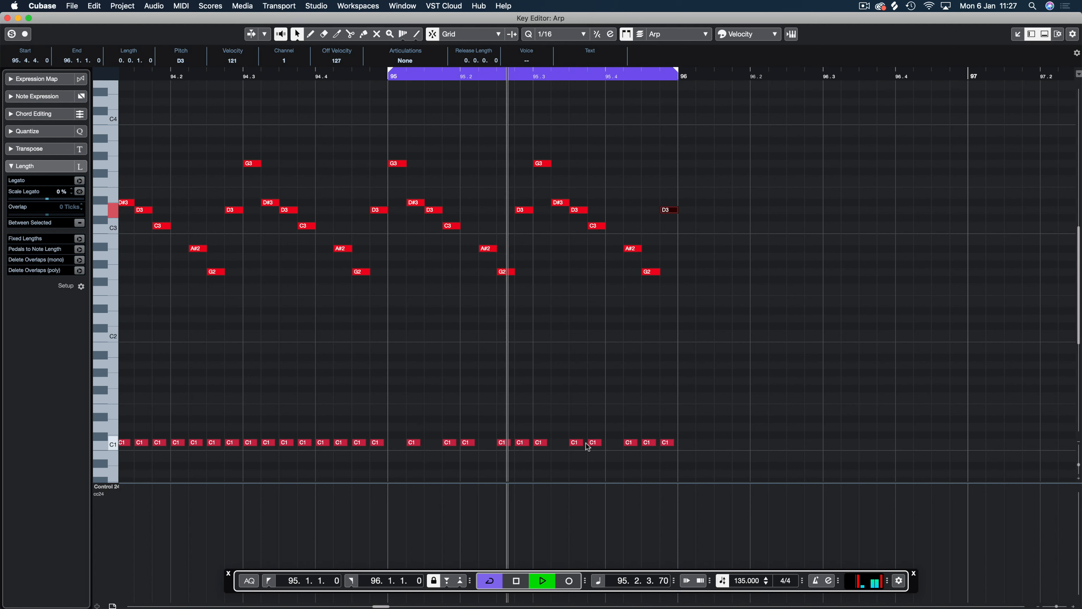
click(602, 442)
drag(604, 442, 615, 444)
key(super+z)
key(super+z)
key(super+z)
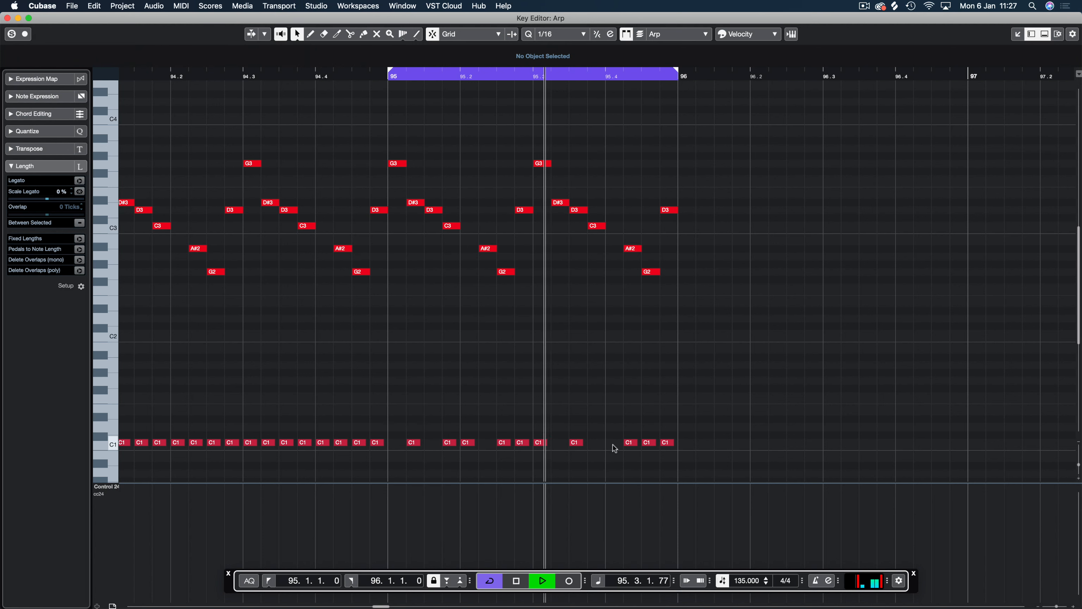
key(space)
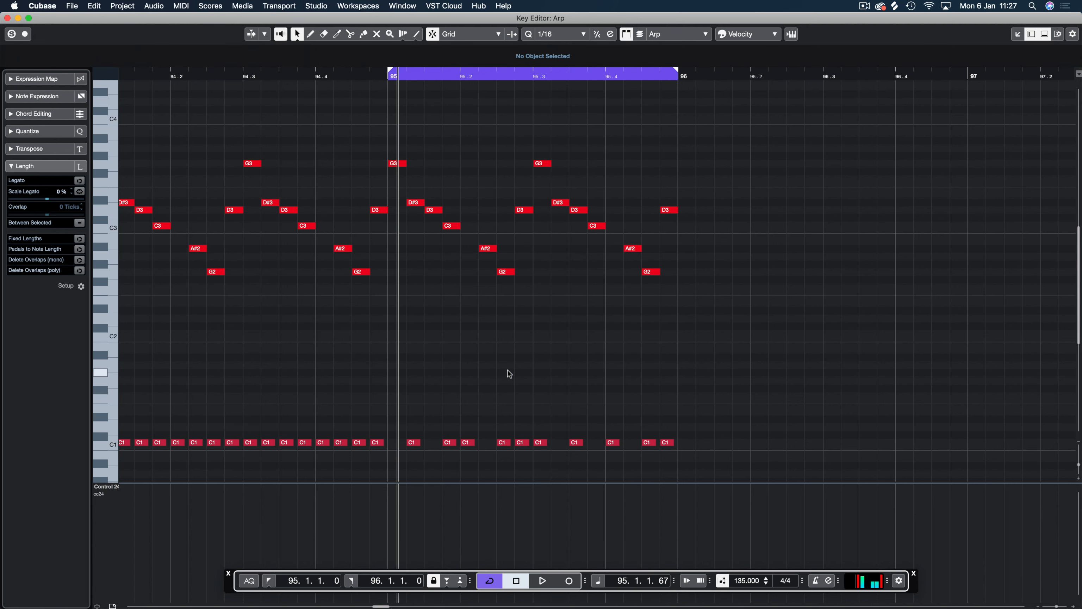
Step: Transpose bar 95's C1 notes up one octave and add C1 notes at 95.1.1, 95.1.3, 95.2.2, 95.3.2, 95.3.4 and 95.4.2
drag(730, 390, 407, 477)
key(shift+Up)
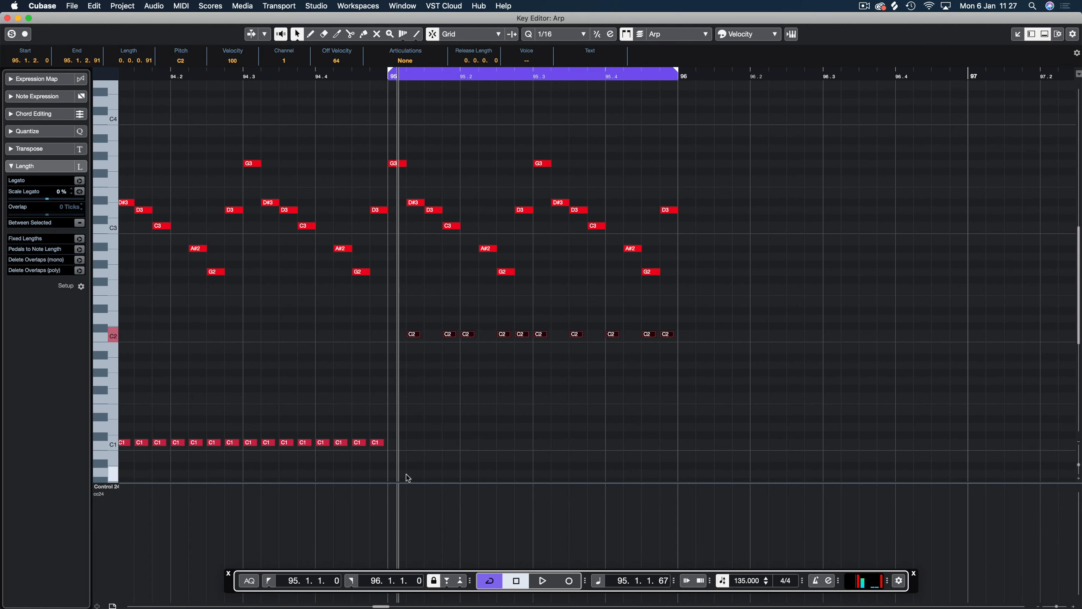
click(431, 425)
drag(413, 337, 431, 444)
drag(431, 442, 624, 444)
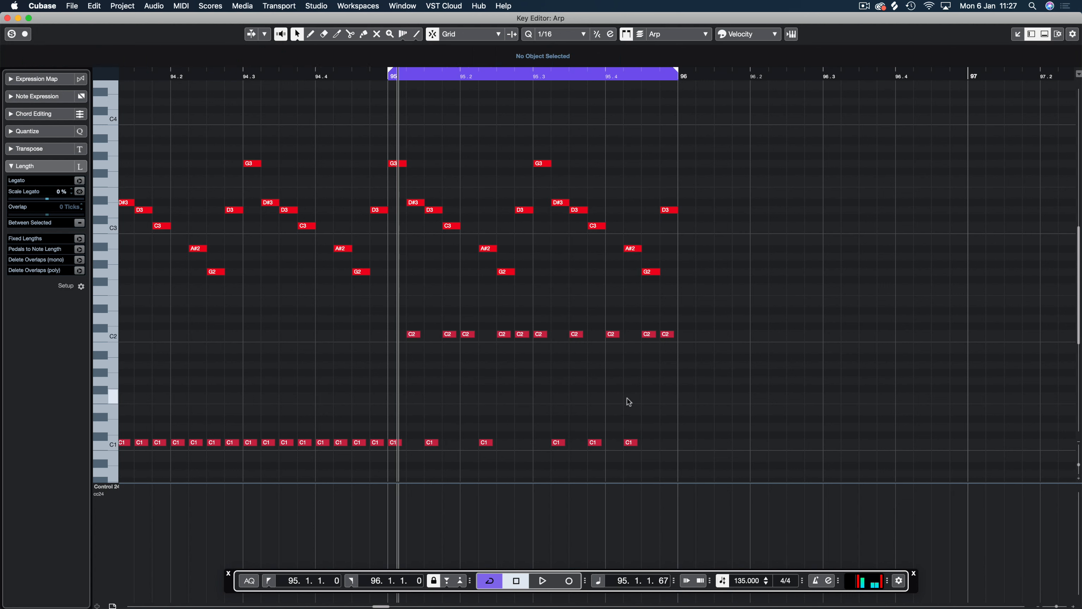
Step: Play the loop, show the velocity lane and raise the velocity of all notes to 127
key(space)
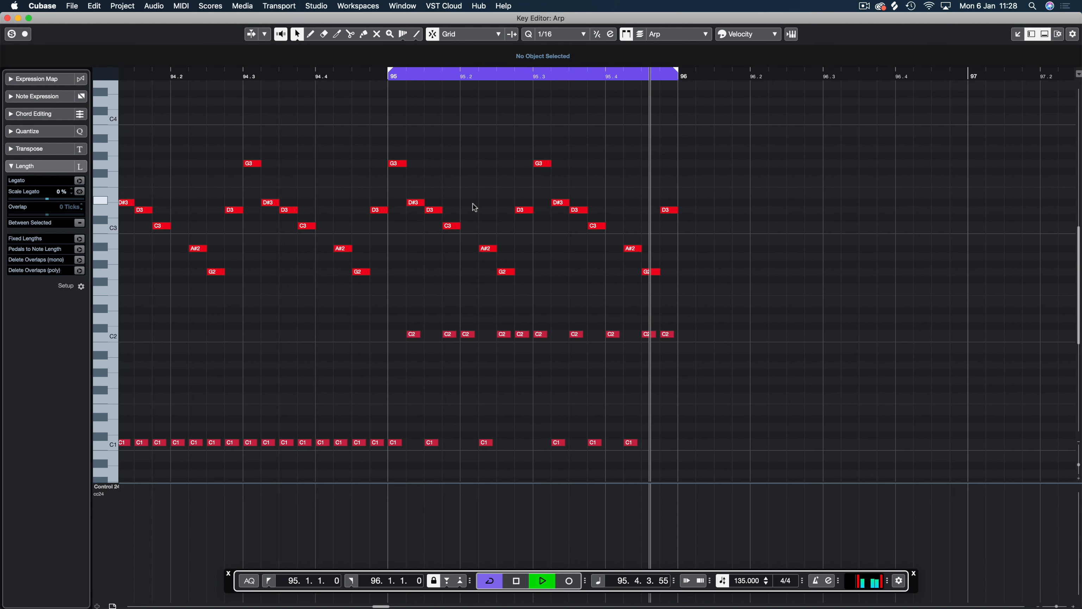
key(space)
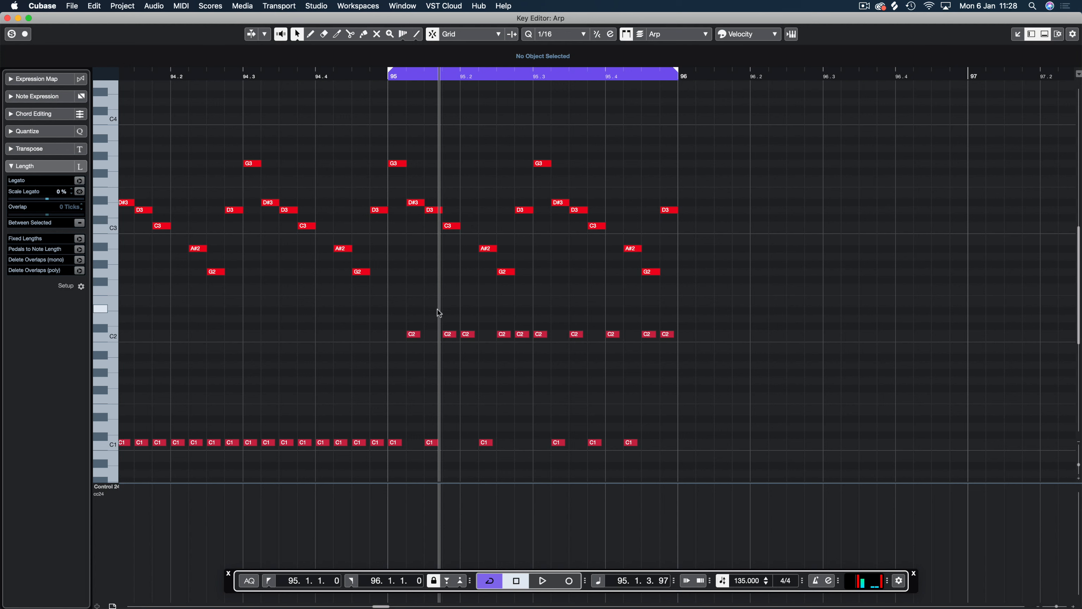
drag(401, 321, 712, 444)
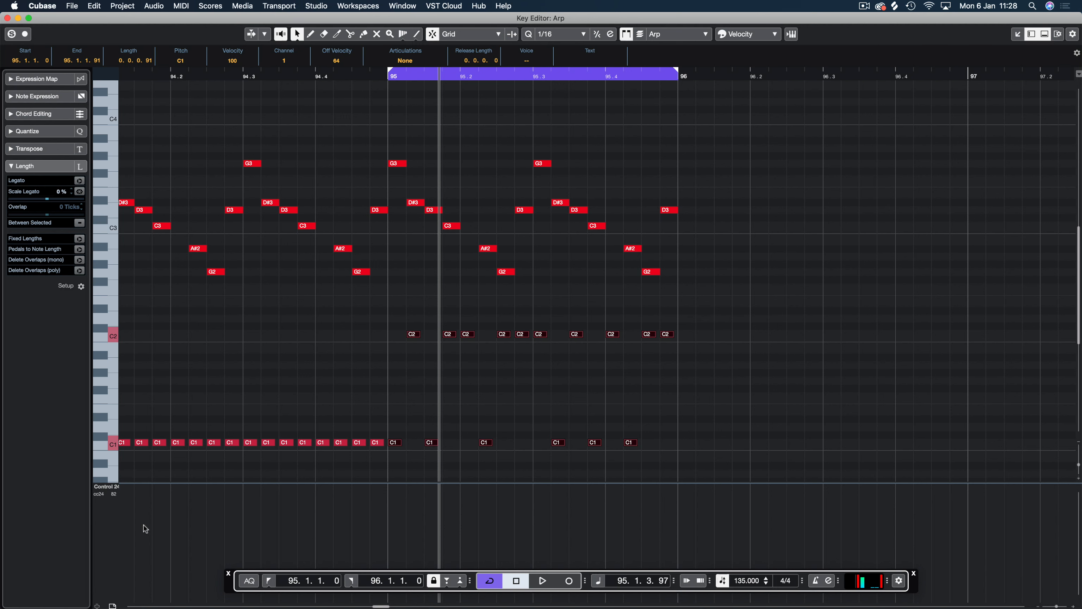
click(116, 491)
click(124, 504)
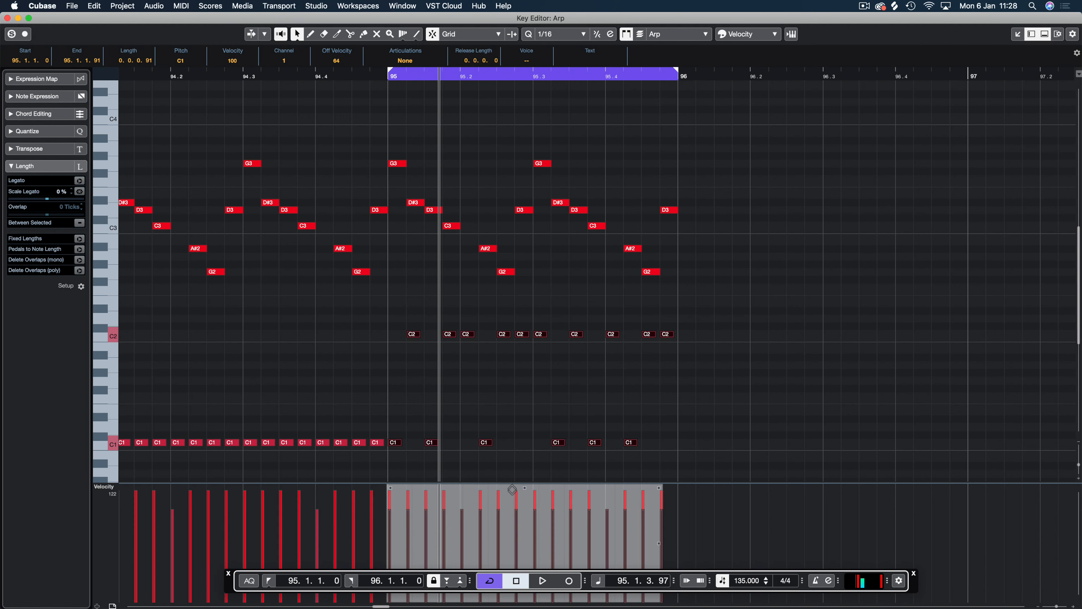
drag(527, 486, 532, 410)
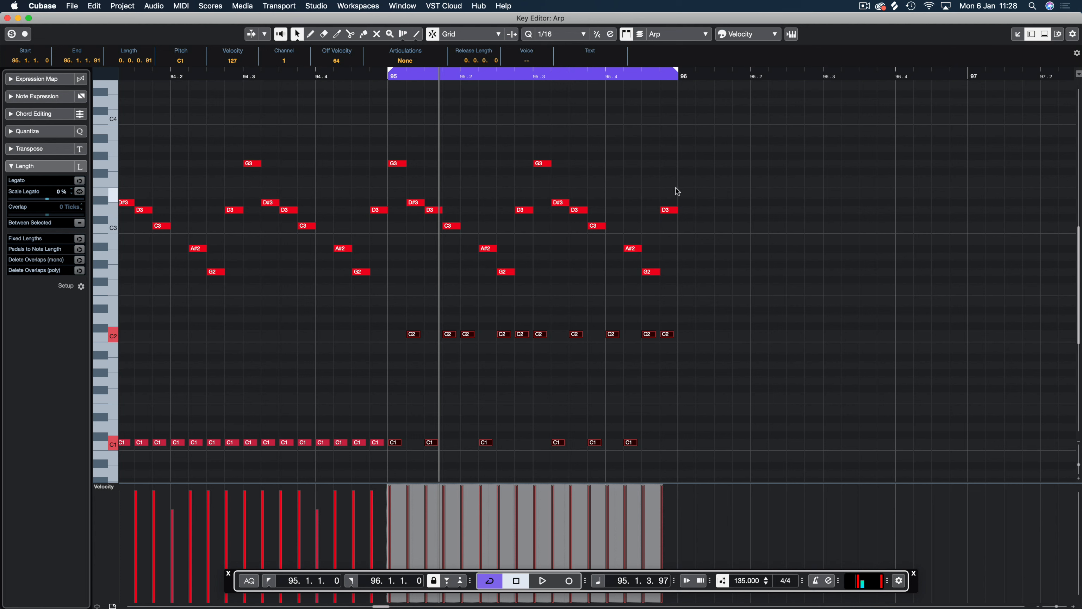
key(super+a)
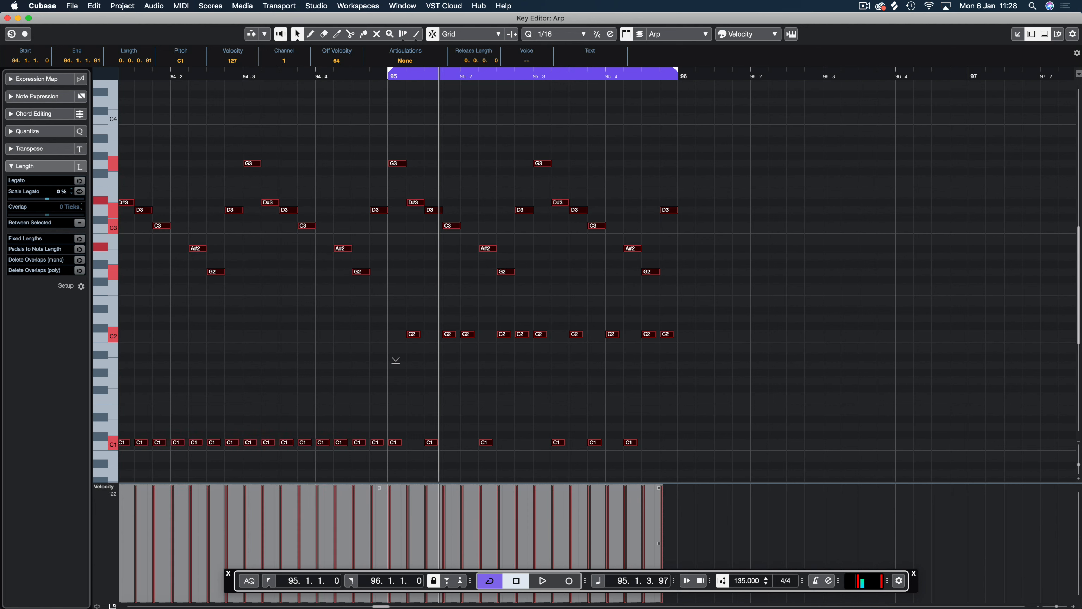
click(515, 381)
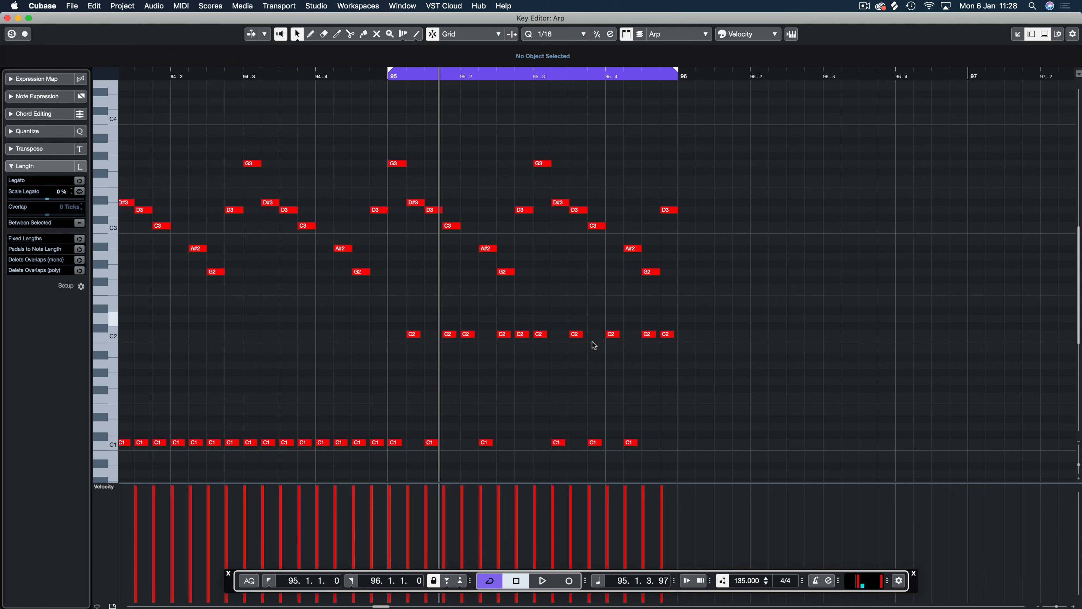
Step: Try moving the D3 notes at 95.1.3 and 95.3.3 down to D2 and the C2 at 95.3.3 to 95.3.4, and play the loop
drag(712, 364, 403, 321)
click(416, 202)
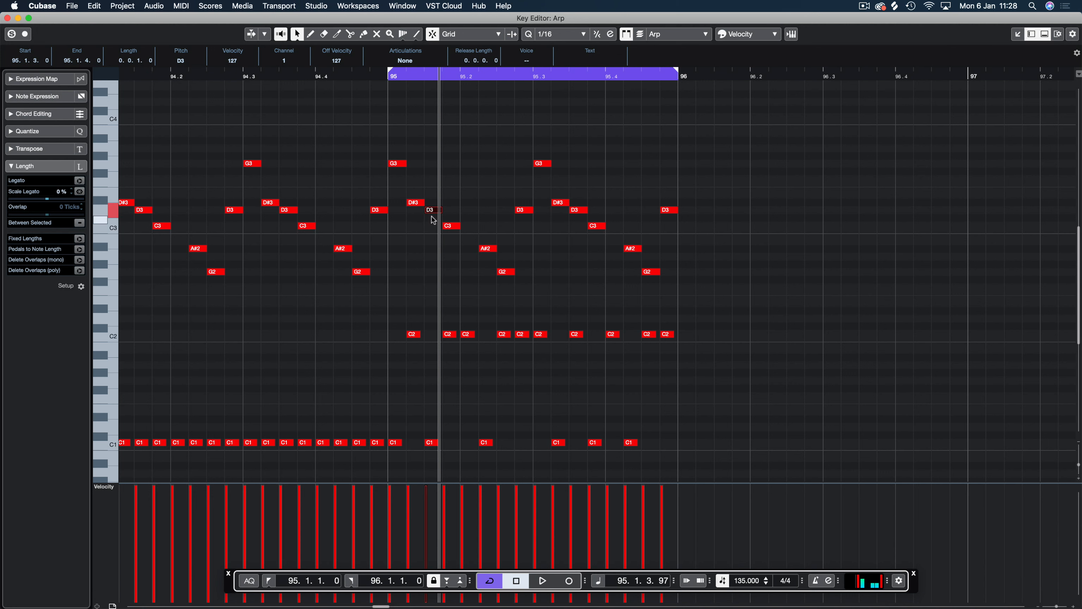
shift+click(580, 212)
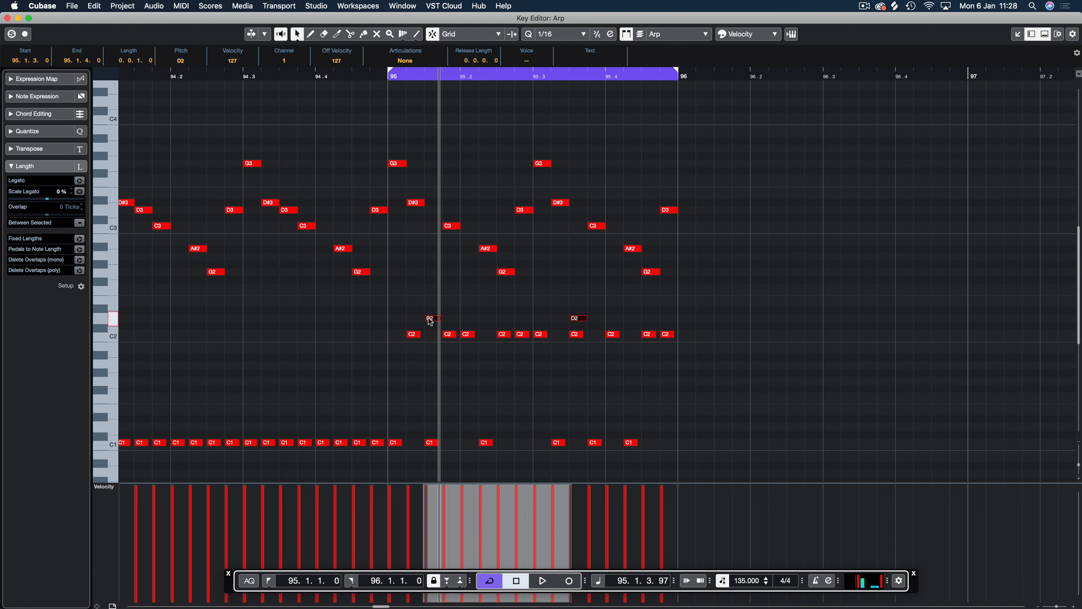
click(577, 335)
drag(587, 336, 593, 339)
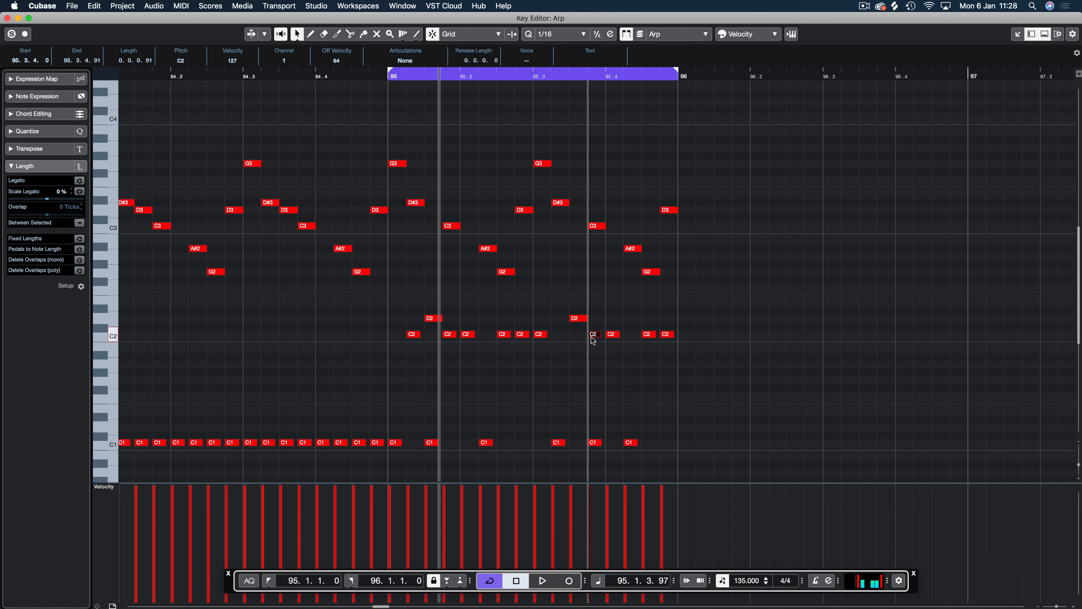
key(space)
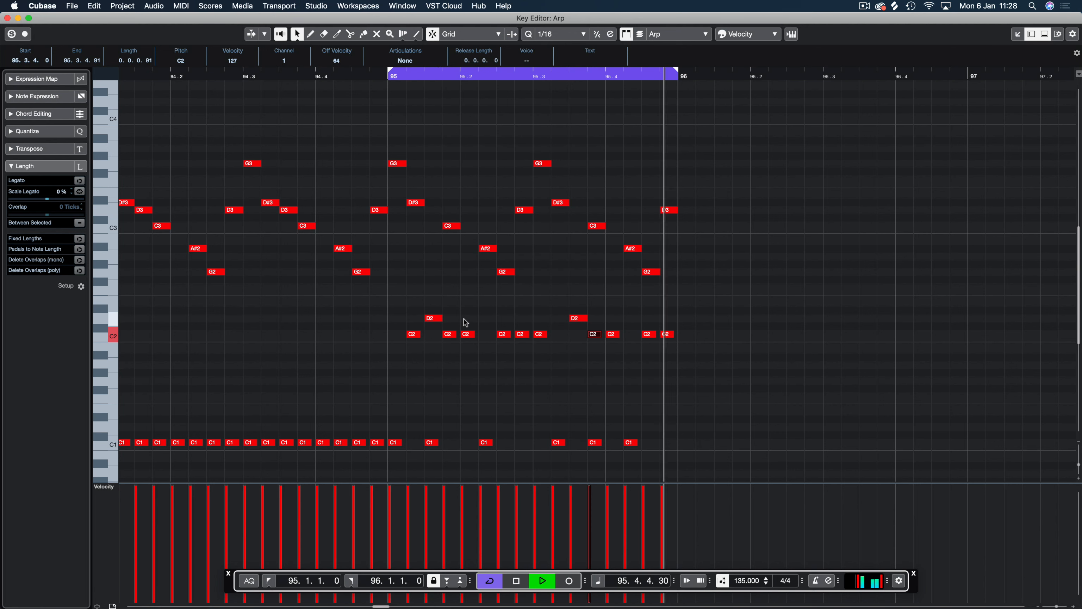
key(space)
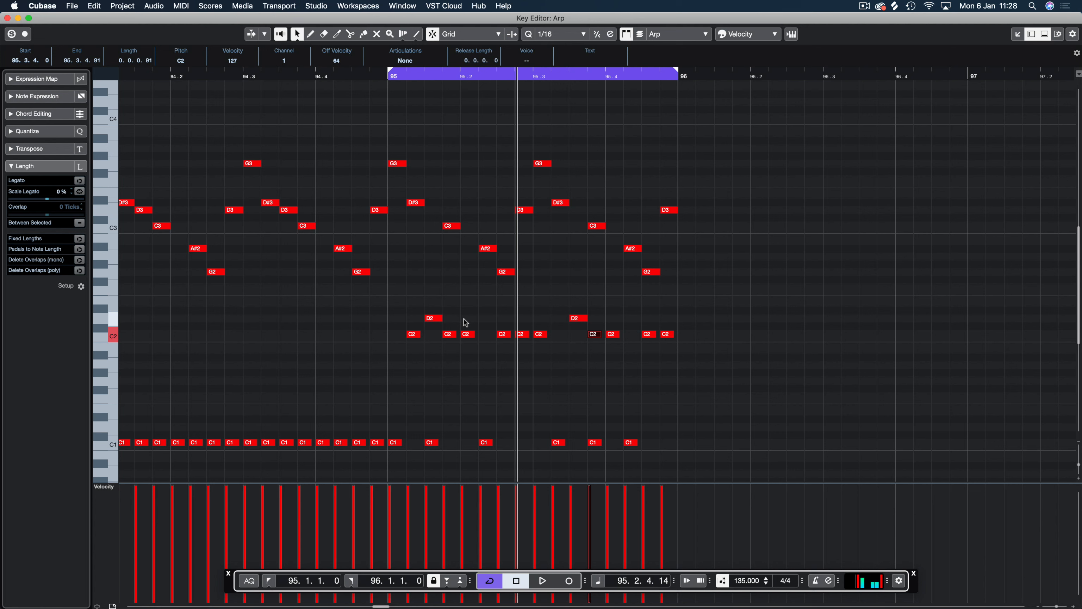
Step: Try the loop without the C1 at 95.1.3, and undo that deletion and the preceding D2 and C2 moves
drag(436, 415, 429, 455)
key(Delete)
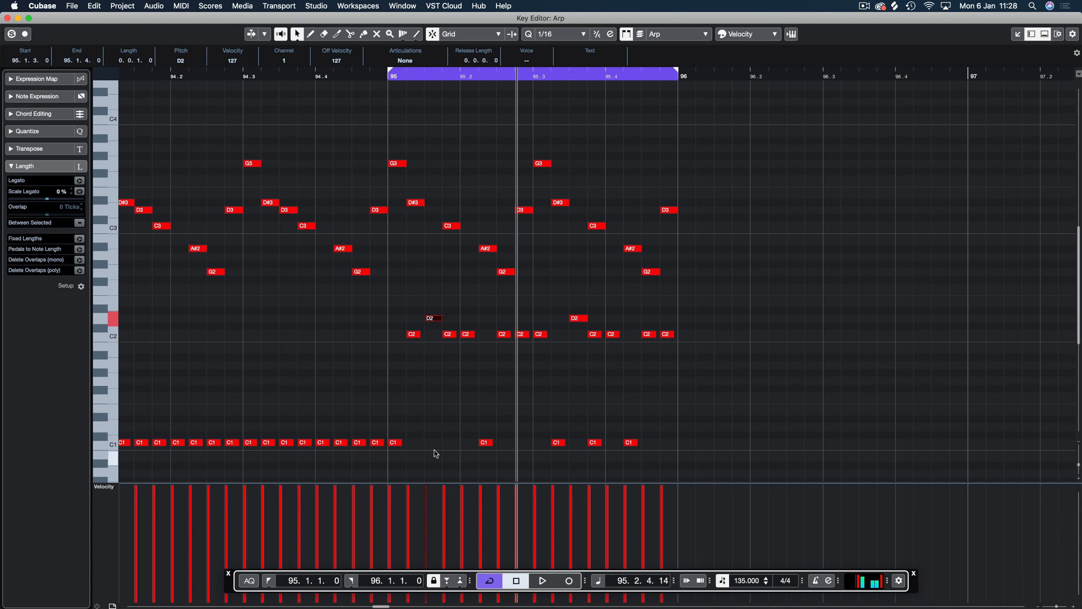
key(space)
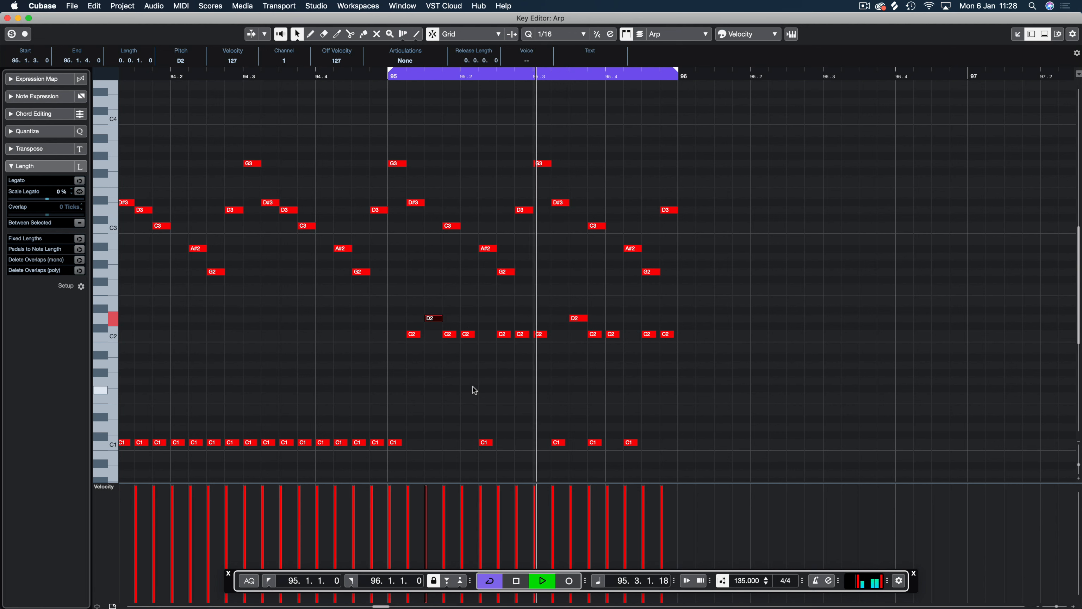
key(space)
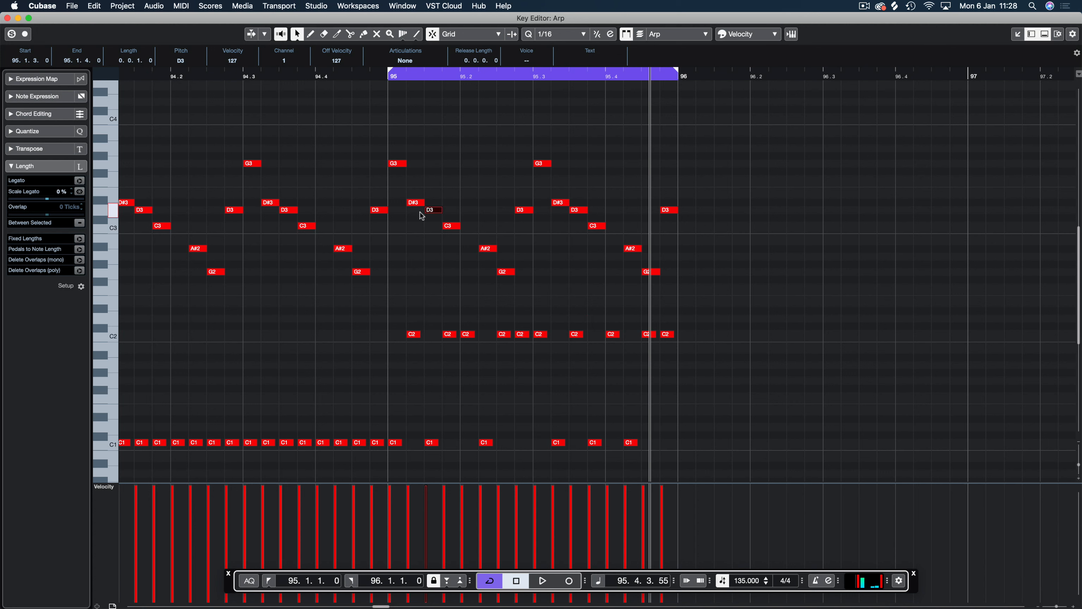
click(449, 349)
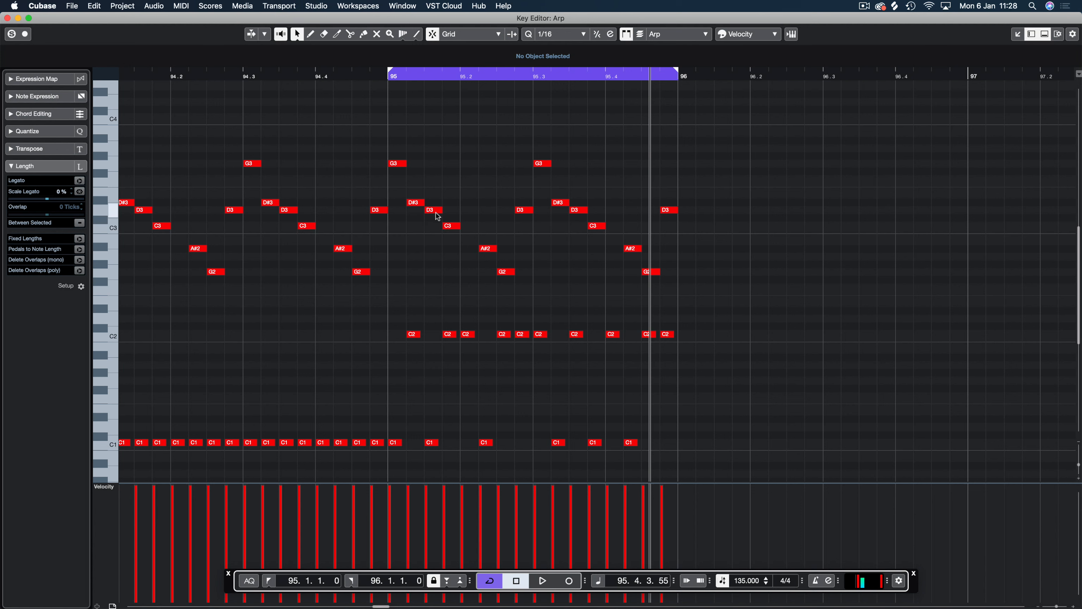
Step: Audition the C2 at 95.2.1 as D2 and as D1, playing the loop for each pitch
drag(468, 338, 470, 319)
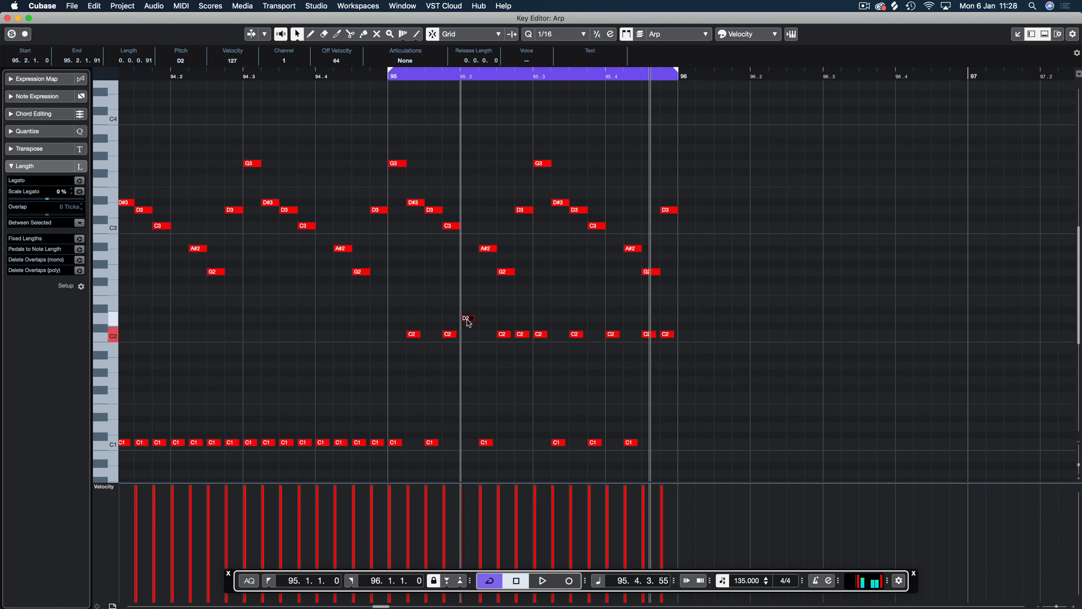
key(space)
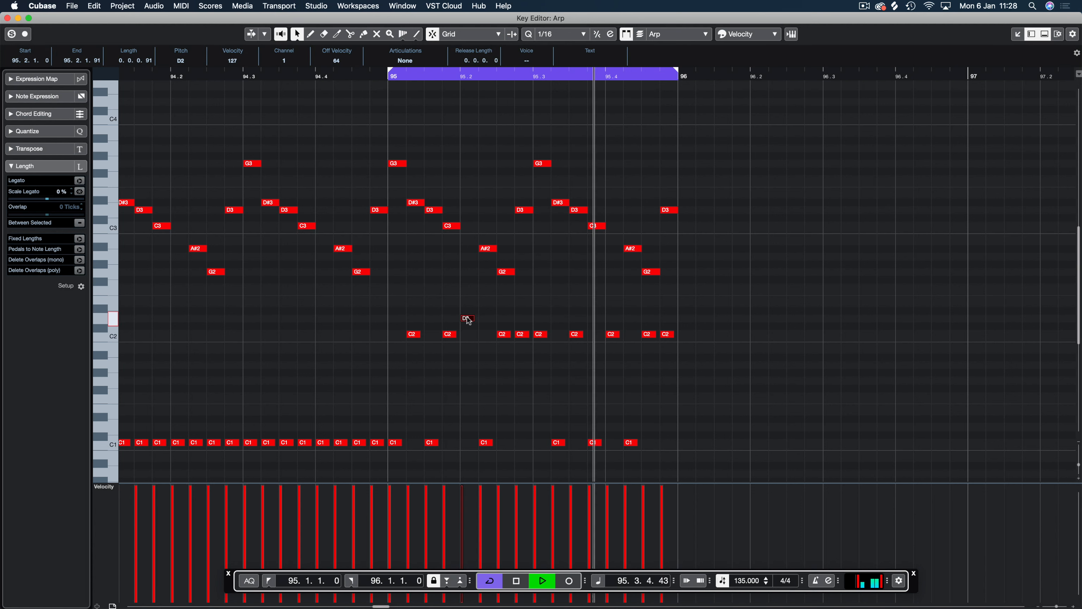
key(space)
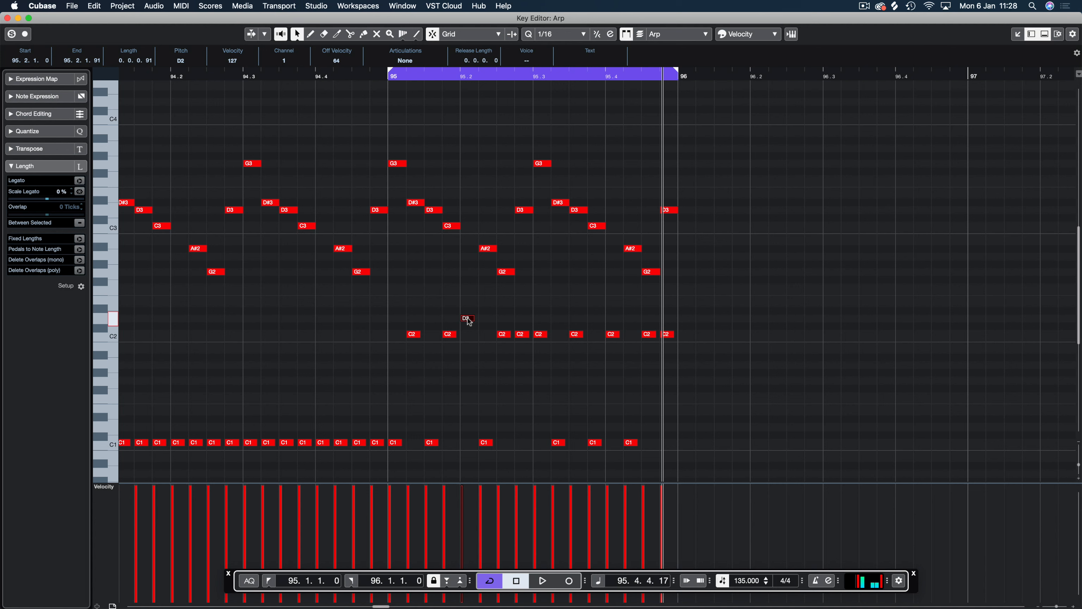
drag(468, 320, 470, 427)
key(space)
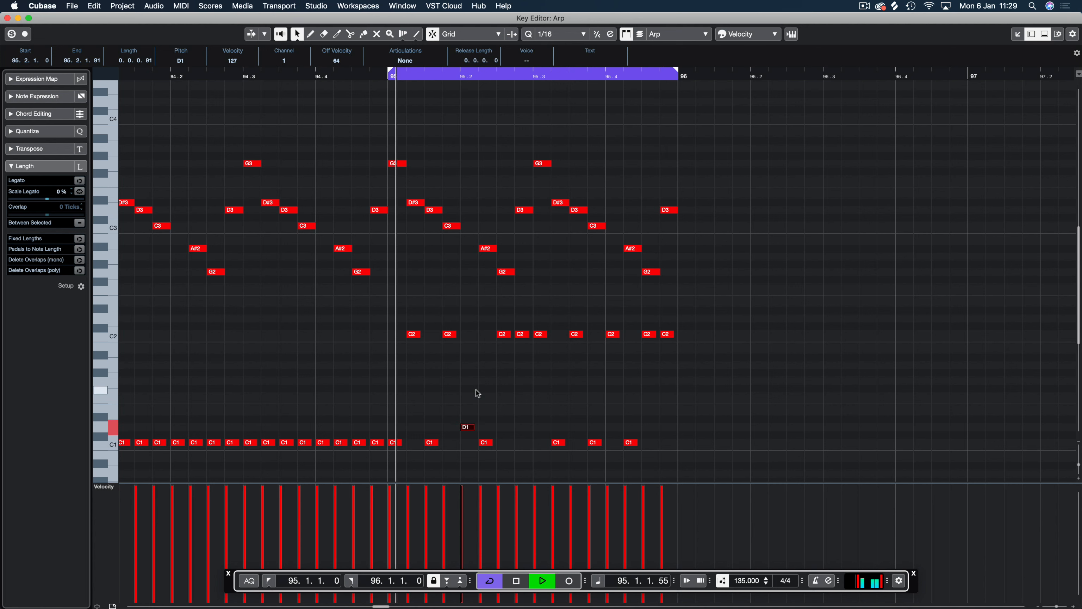
key(space)
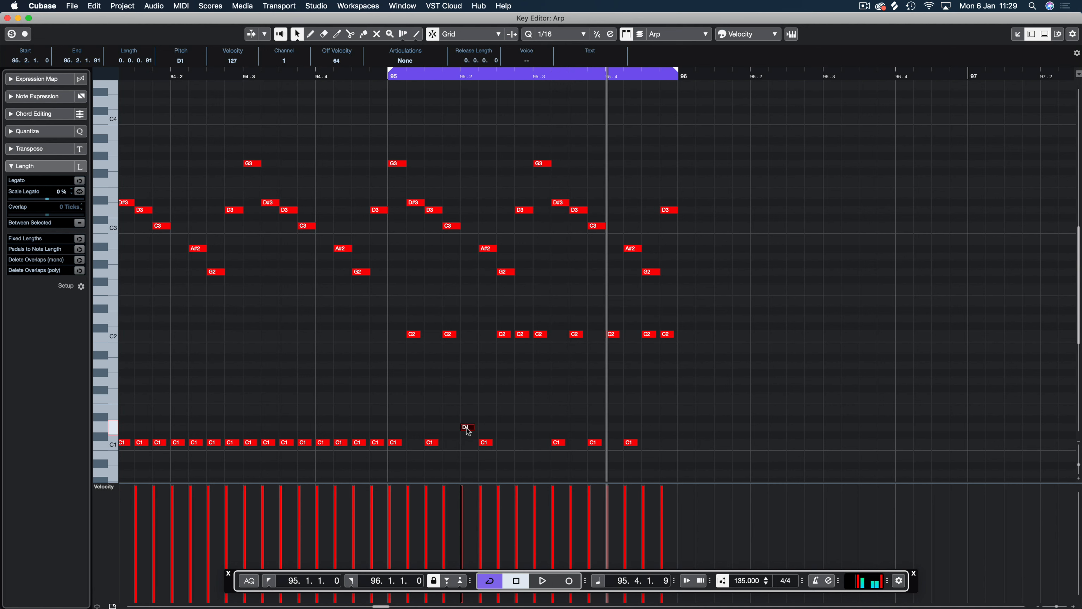
Step: Return the note at 95.2.1 to D2, try it as A1, and play the loop
key(space)
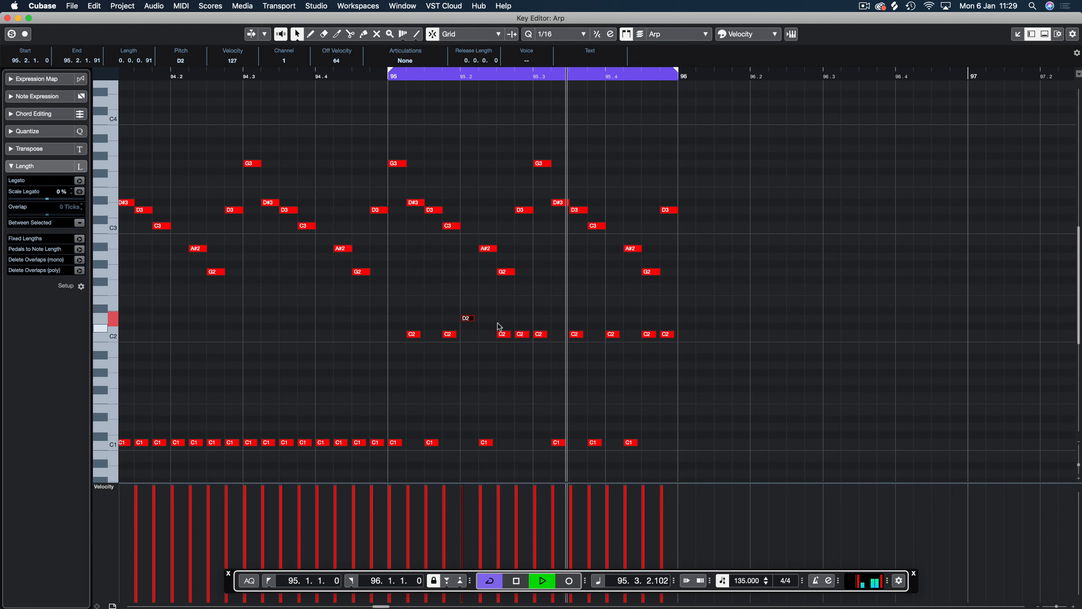
drag(469, 323, 471, 368)
key(space)
key(space)
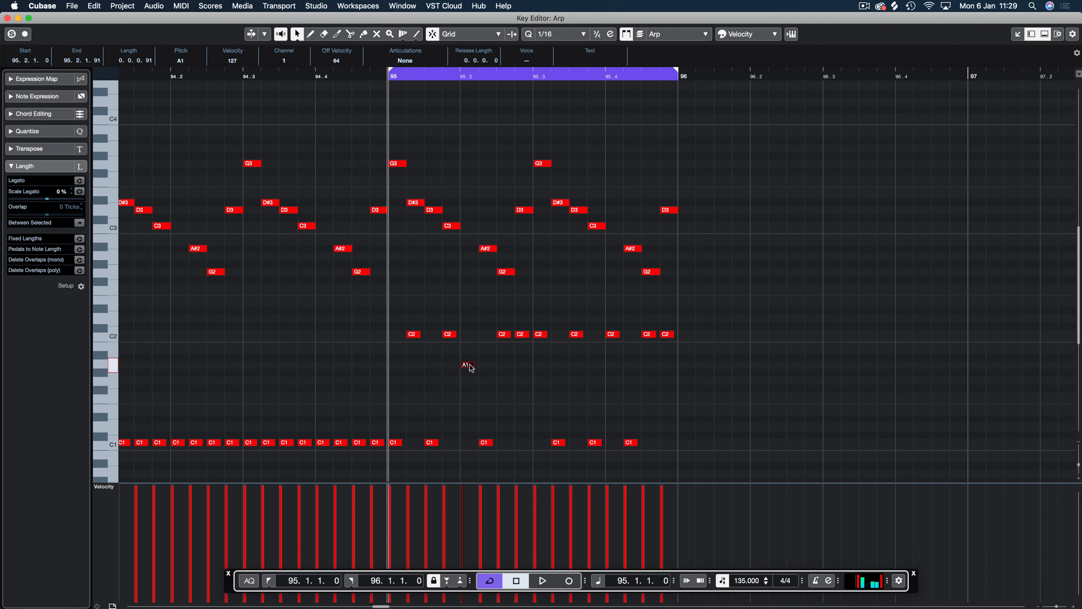
key(space)
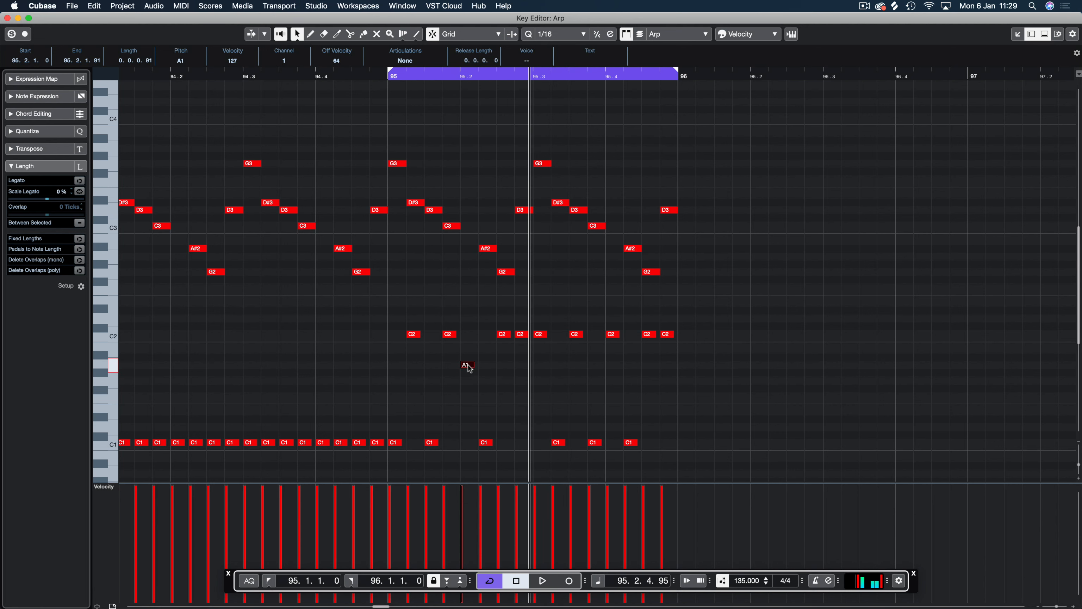
Step: Try the bass notes at 95.2.1 and 95.4.1 as D#2 and play the loop
drag(468, 363, 468, 311)
key(space)
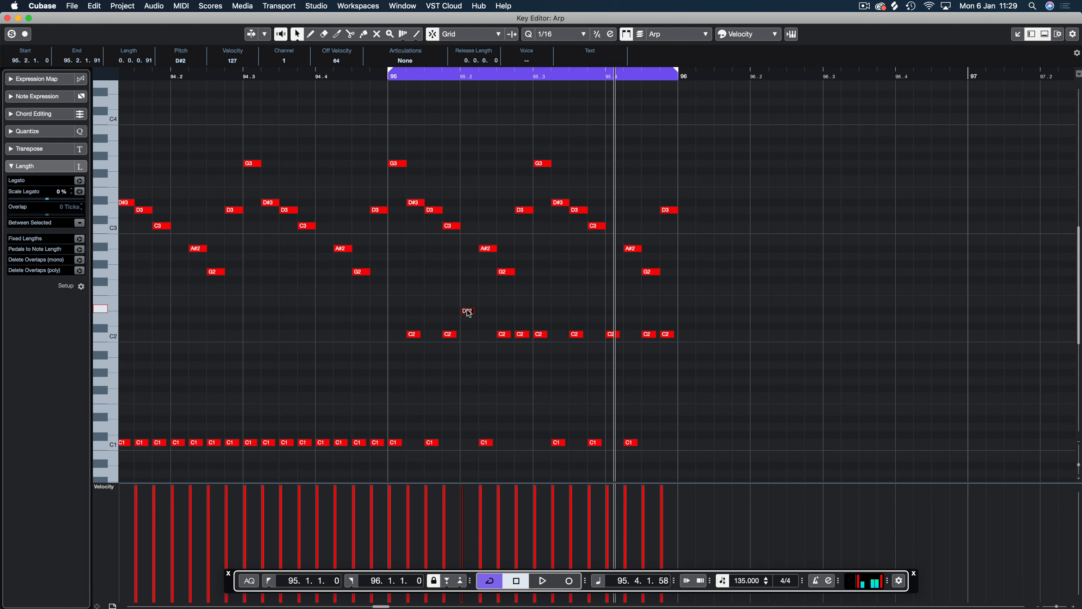
drag(608, 334, 612, 312)
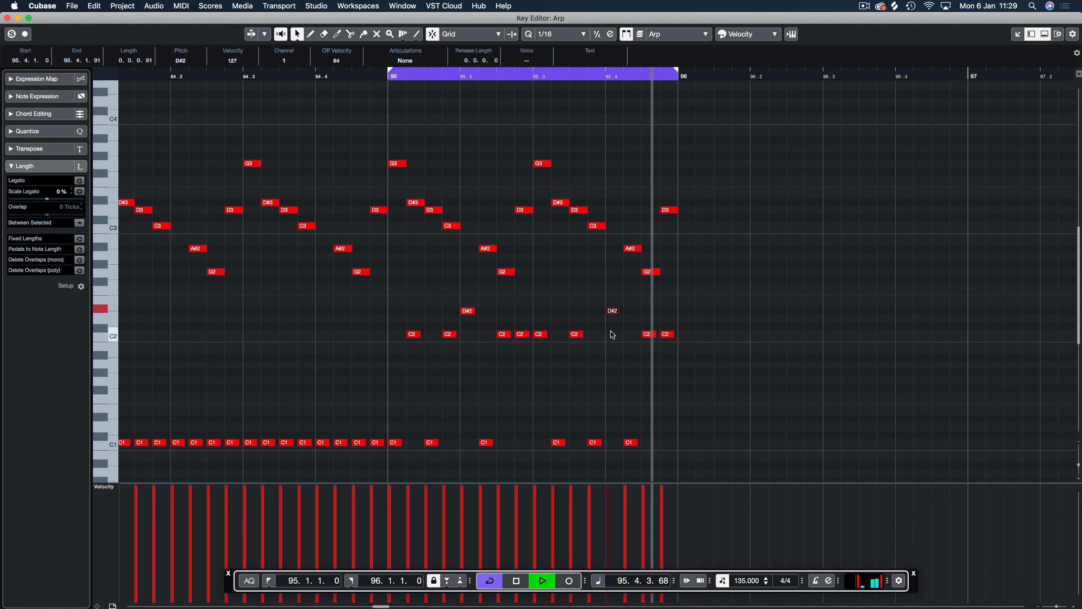
key(space)
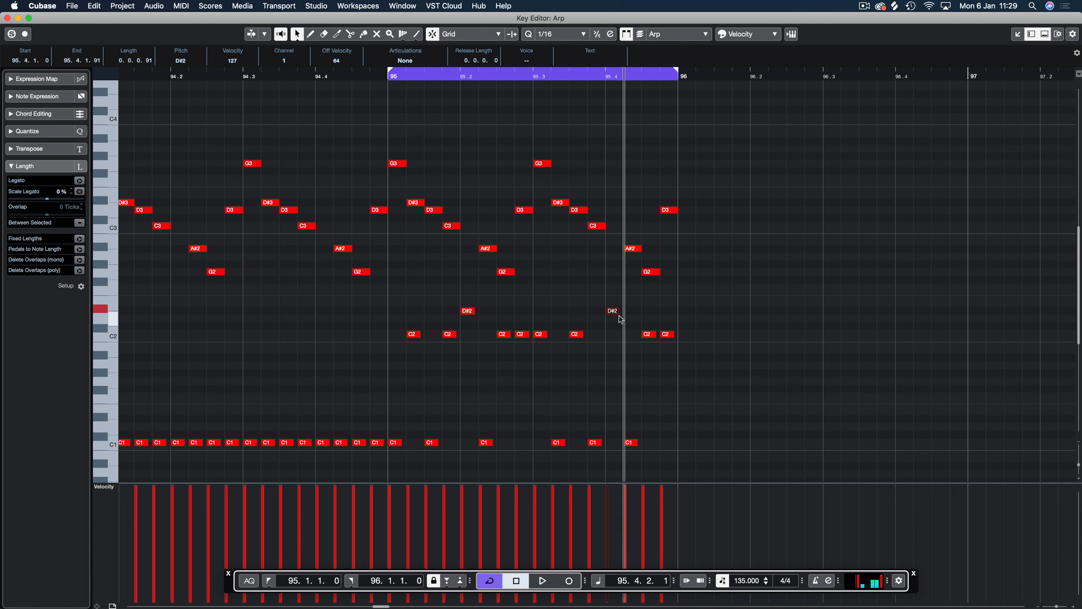
Step: Transpose the notes at 95.2.1 and 95.4.1 together down to C2
drag(639, 315, 461, 313)
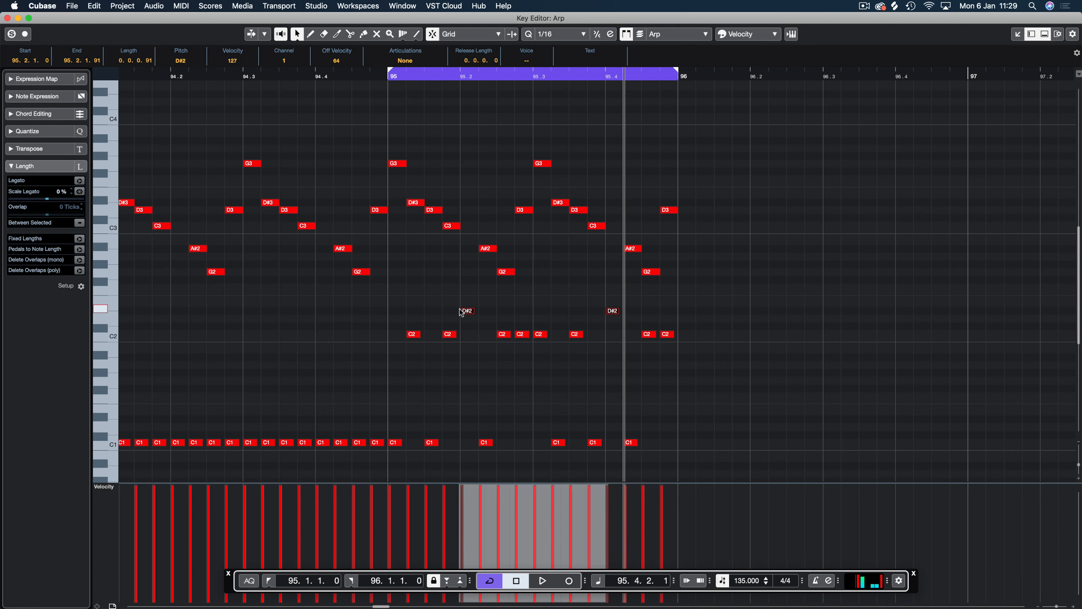
key(Down)
key(Down)
key(Down)
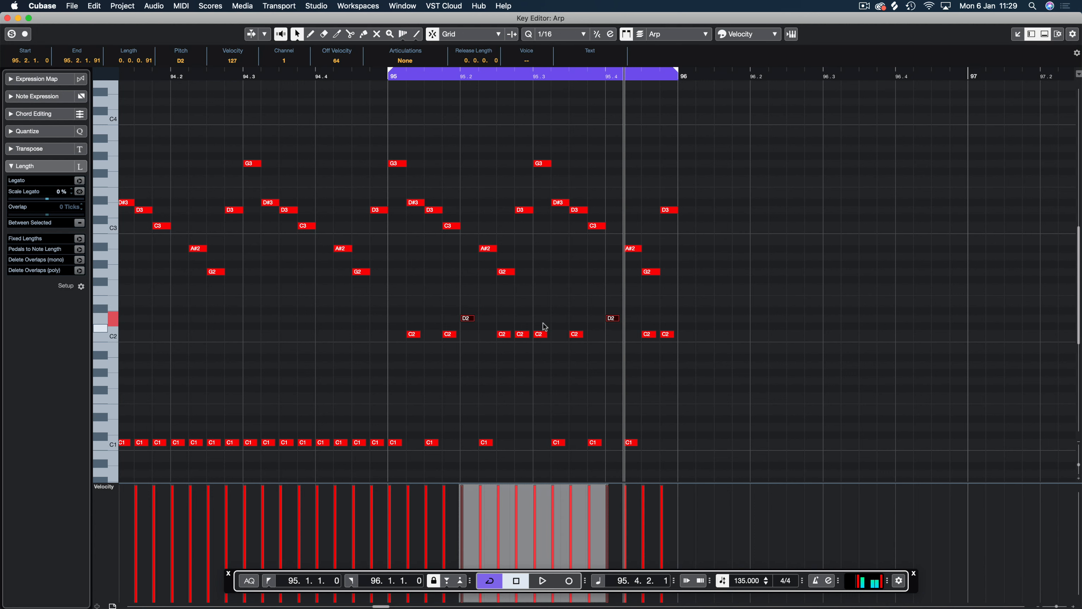
click(562, 297)
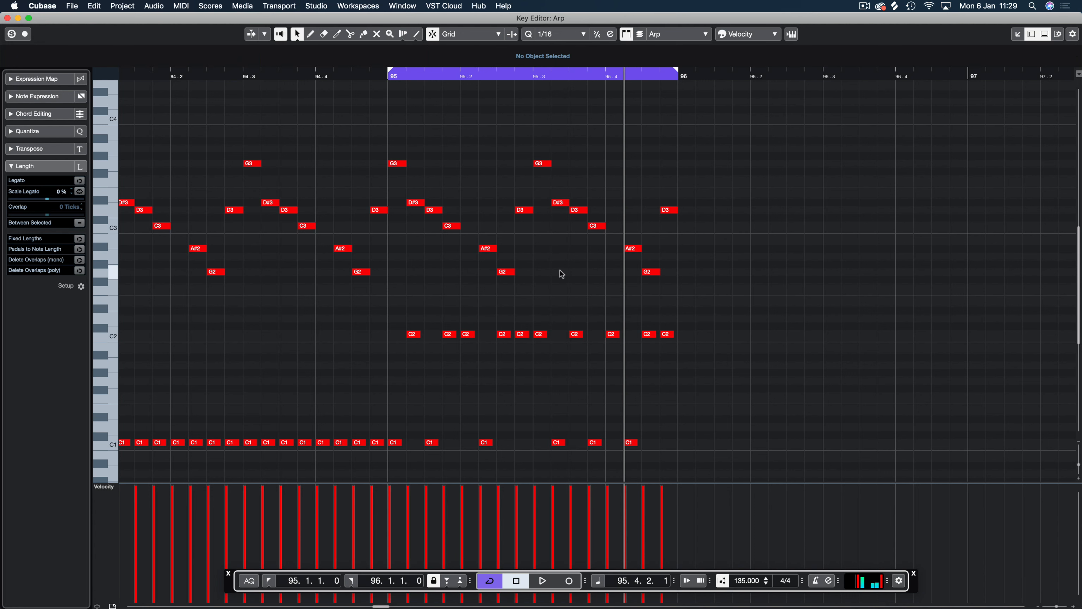
Step: Close the Key Editor, open the Arp track's Rapid instrument, and play the loop with the Dual Delay and Delay effects enabled
scroll(561, 274, down, 6)
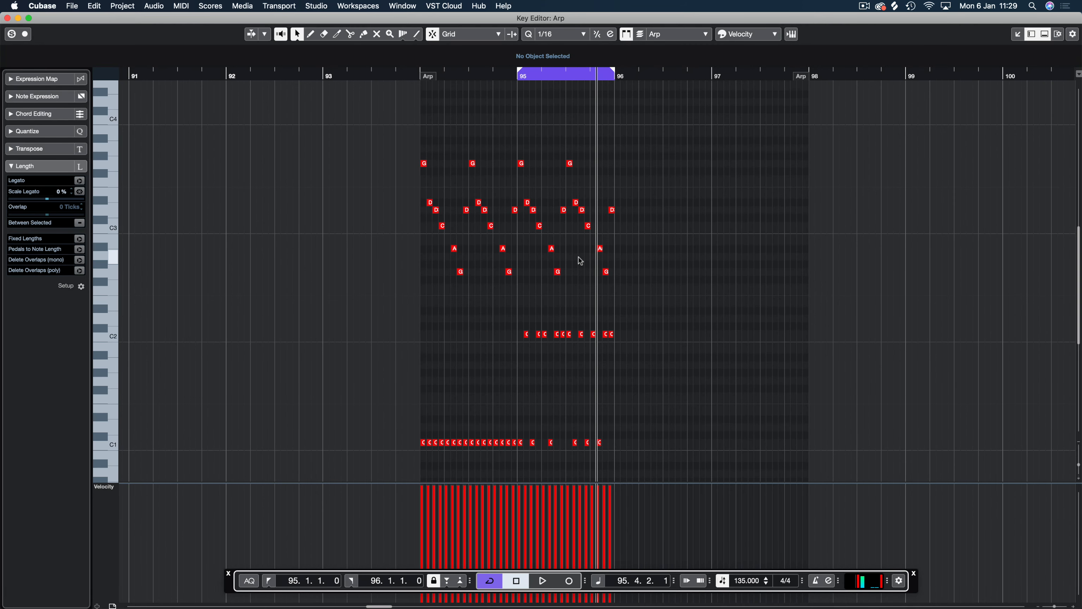
key(space)
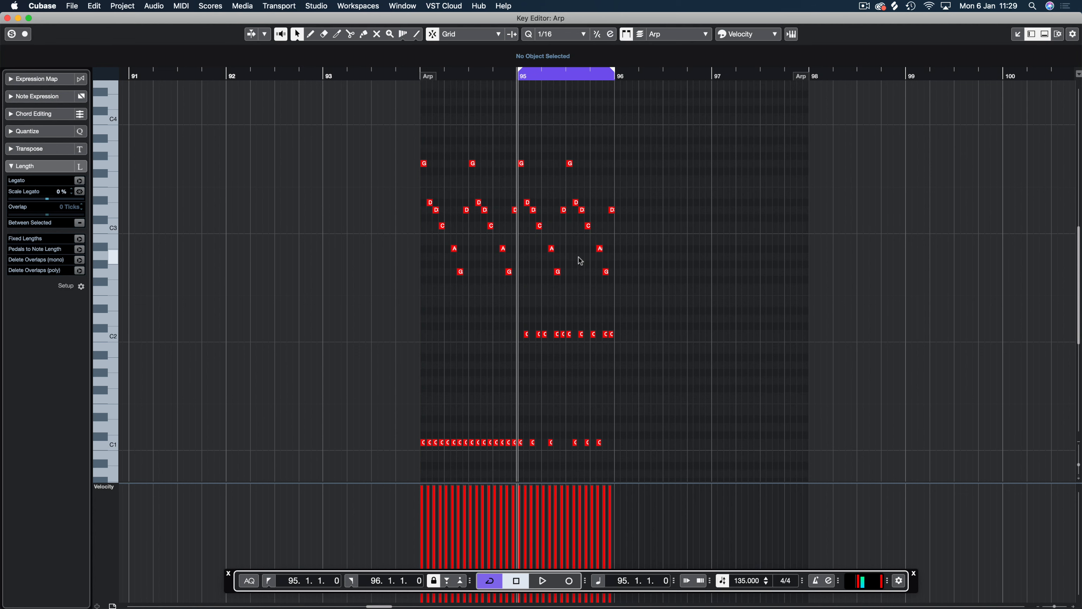
key(Escape)
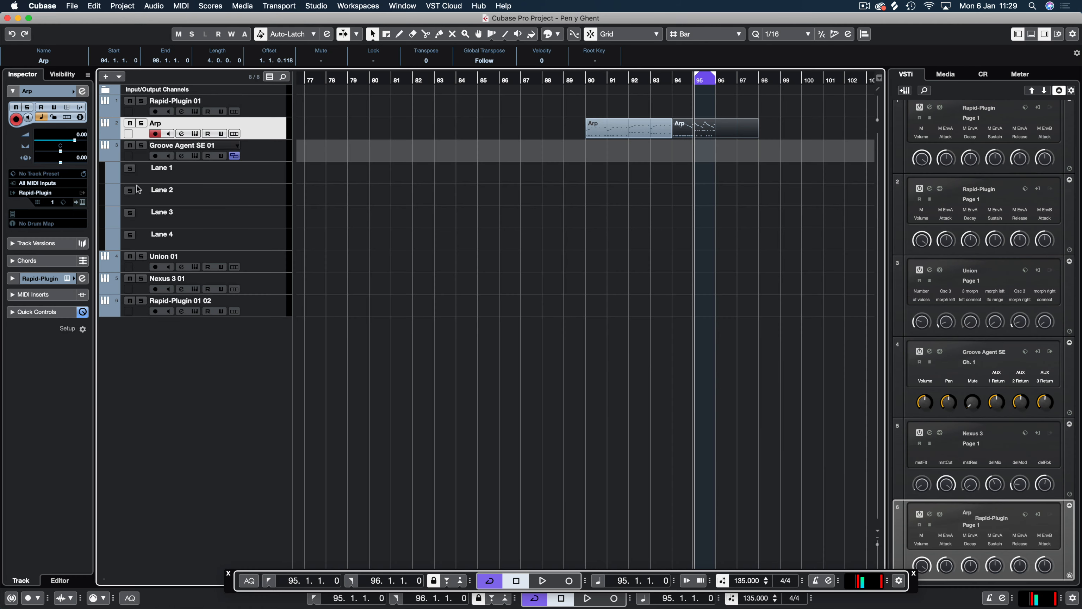
click(68, 278)
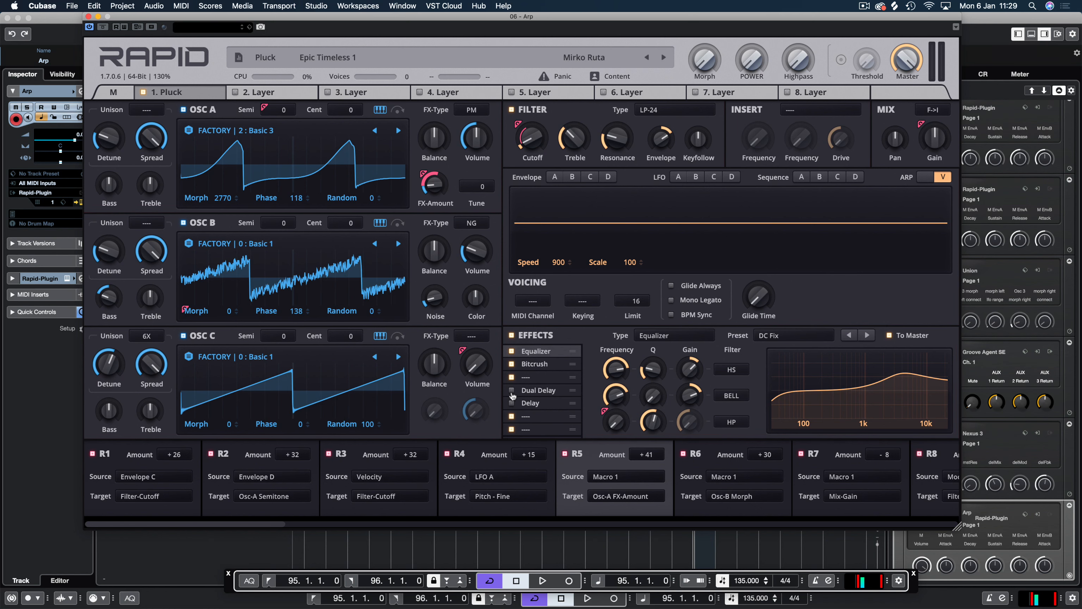
key(space)
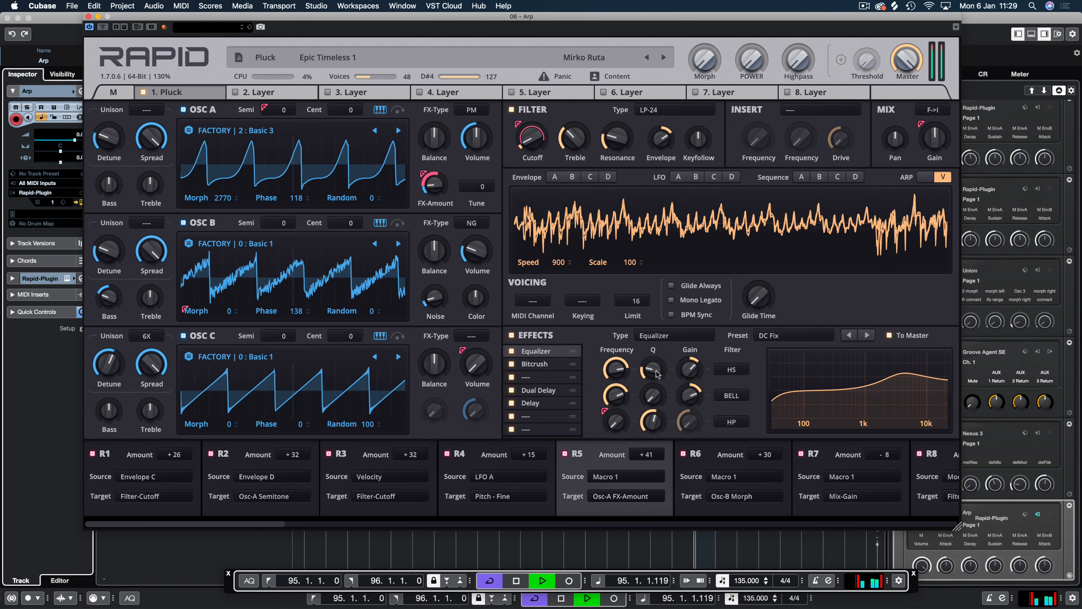
Step: Raise Rapid's Morph macro while the loop plays, stop playback, and close the instrument
drag(542, 19, 508, 25)
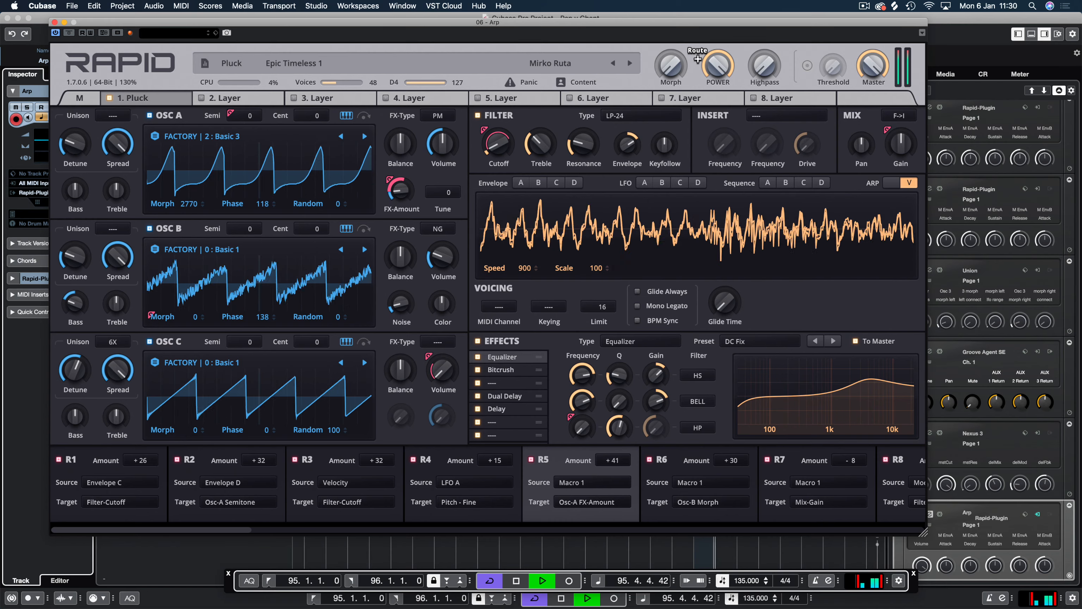
mouse_move(764, 65)
mouse_down()
mouse_move(765, 25)
mouse_move(765, 67)
mouse_up()
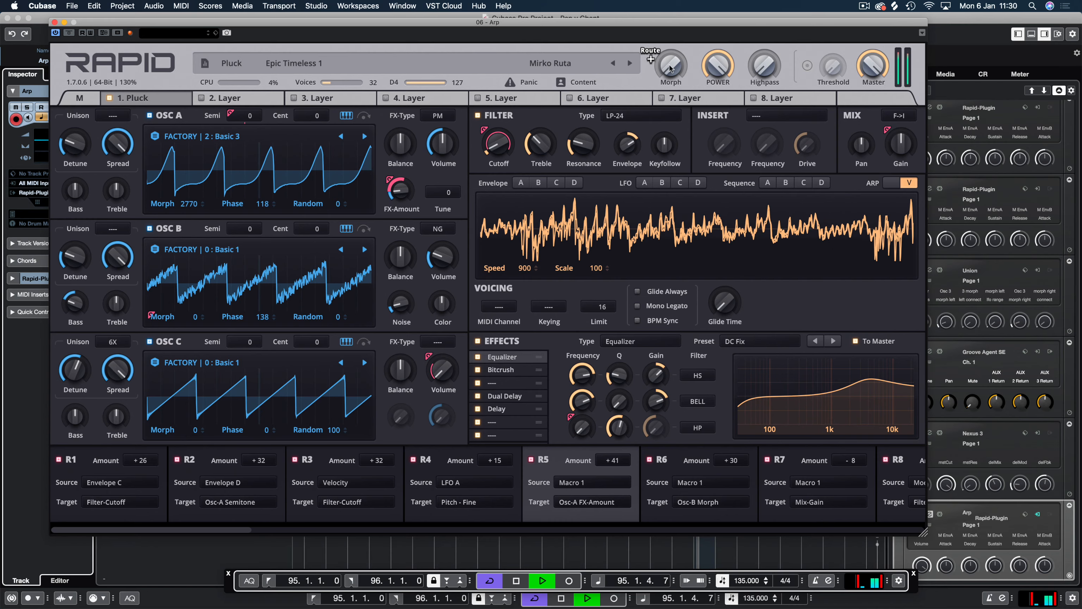
drag(671, 68, 671, 22)
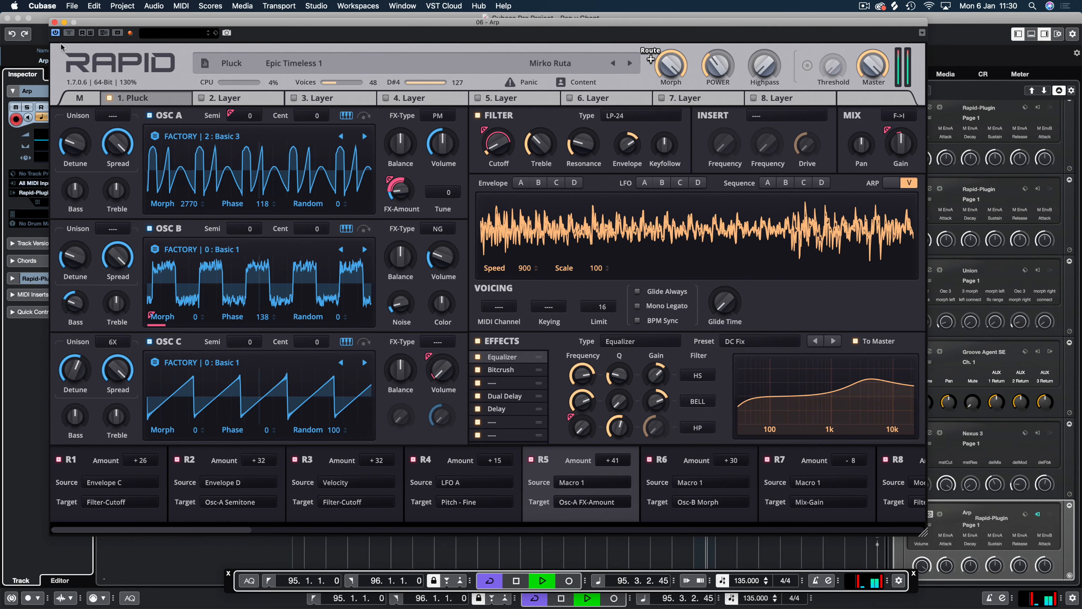
key(space)
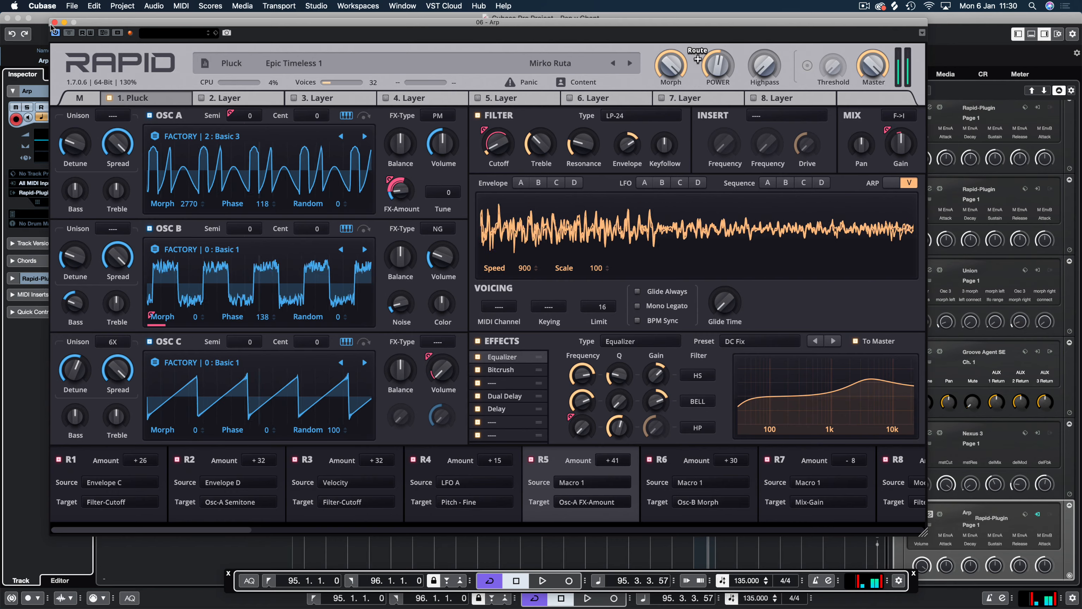
click(54, 23)
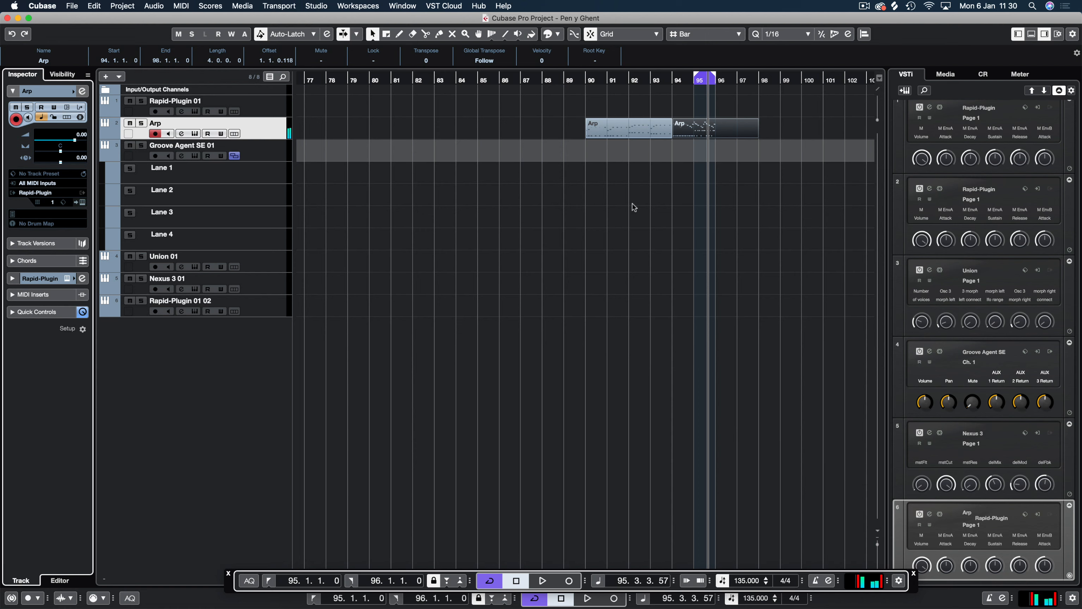
Step: Open the Arp part starting at bar 94 in the Key Editor and move the loop range to bar 96
double_click(717, 127)
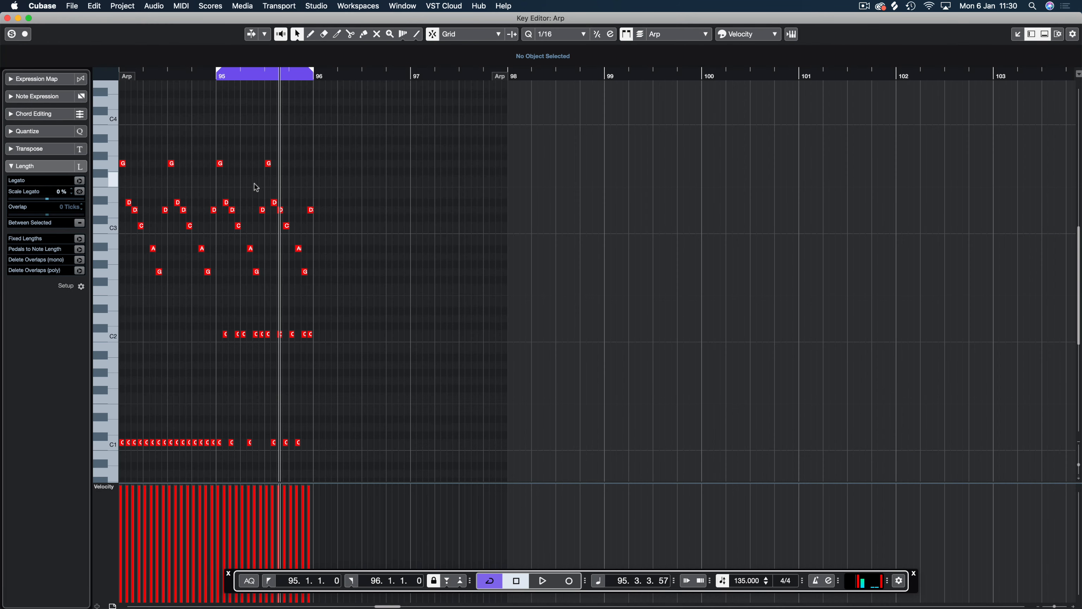
key(h)
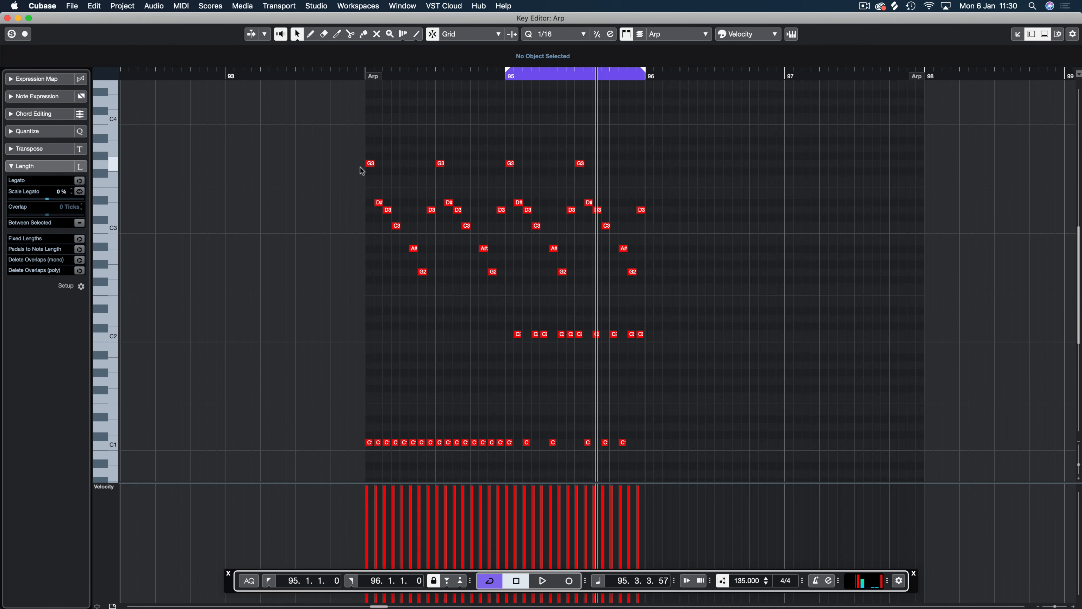
drag(601, 75, 737, 73)
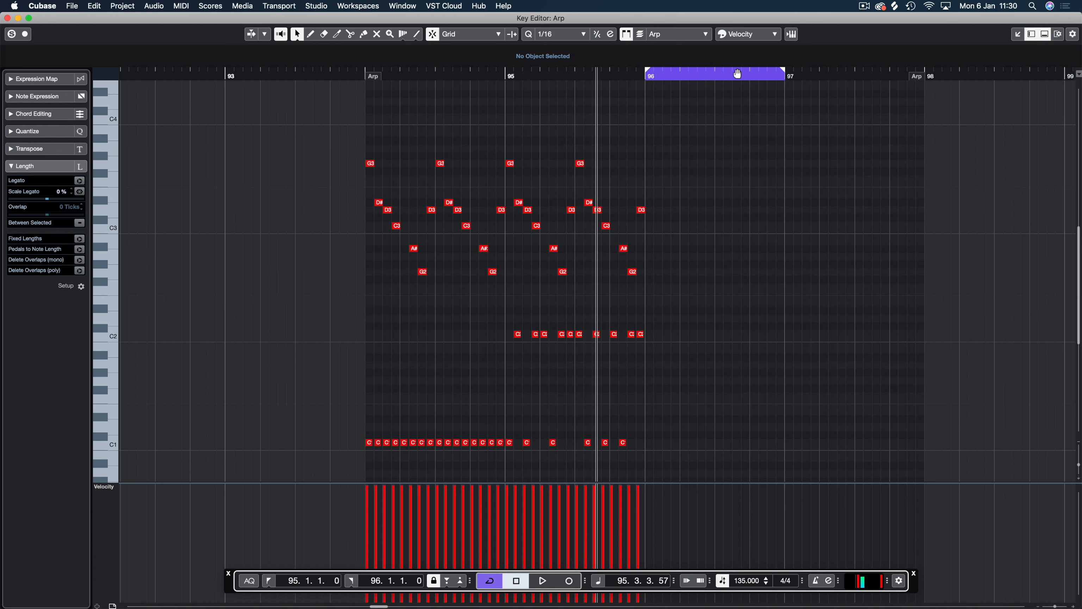
key(h)
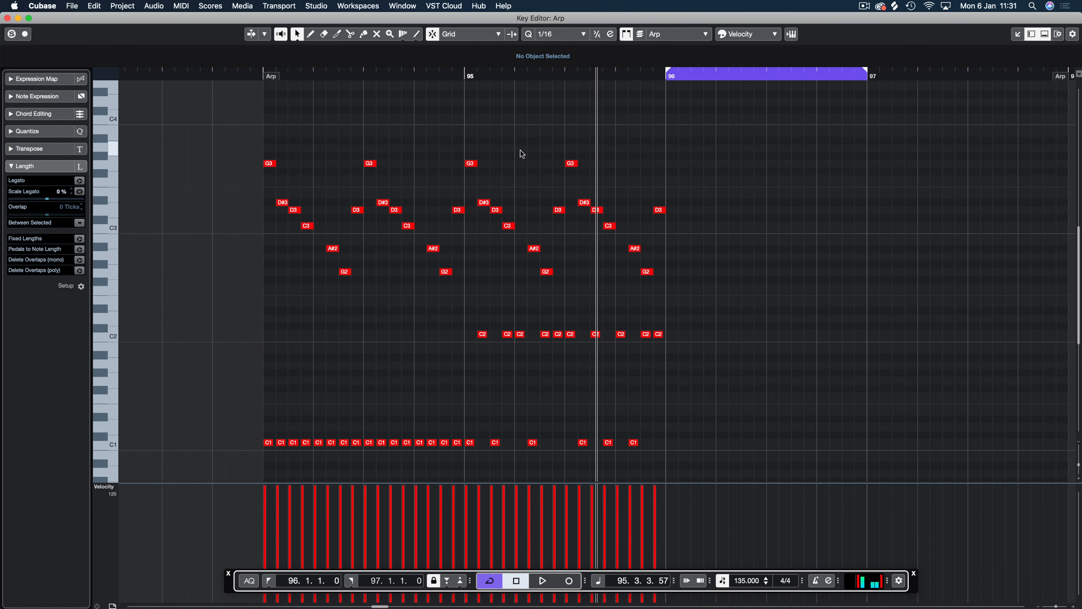
Step: Copy the upper arpeggio notes from the first half of bar 95 to the start of bar 96
scroll(523, 154, right, 5)
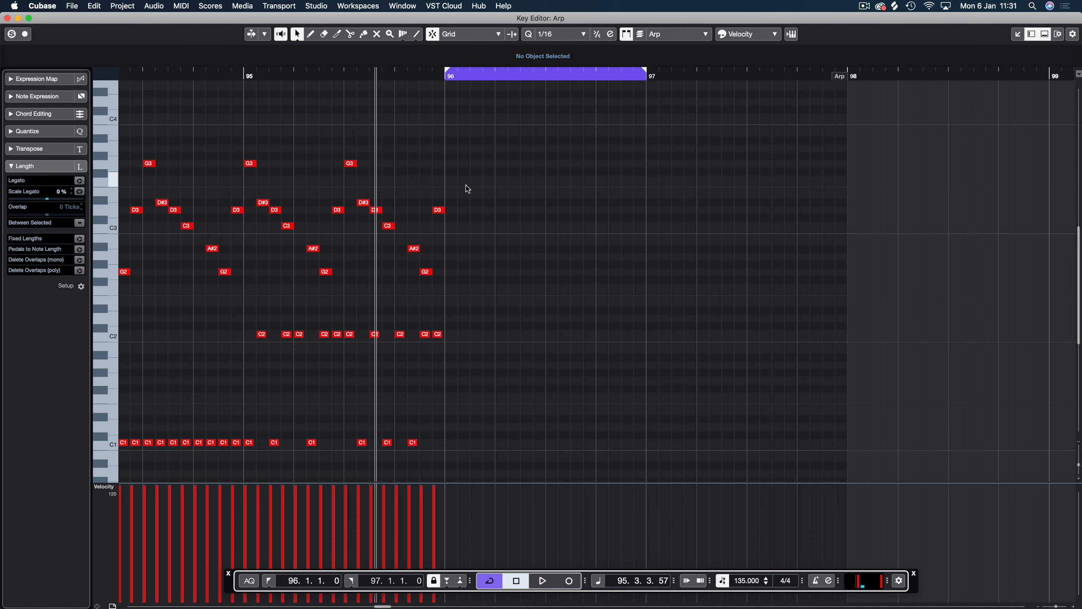
drag(465, 137, 244, 455)
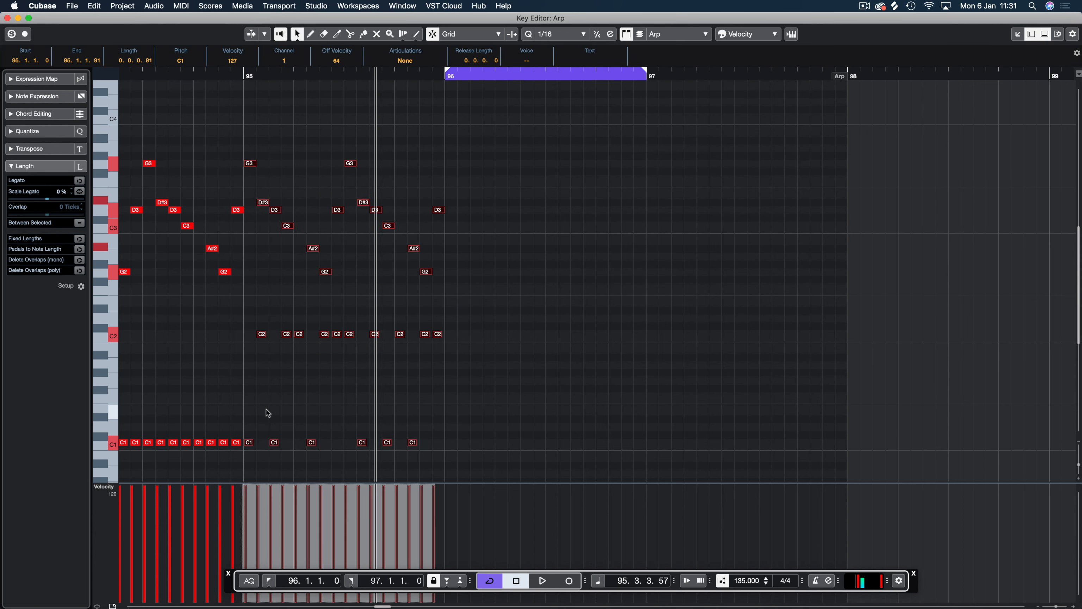
click(257, 437)
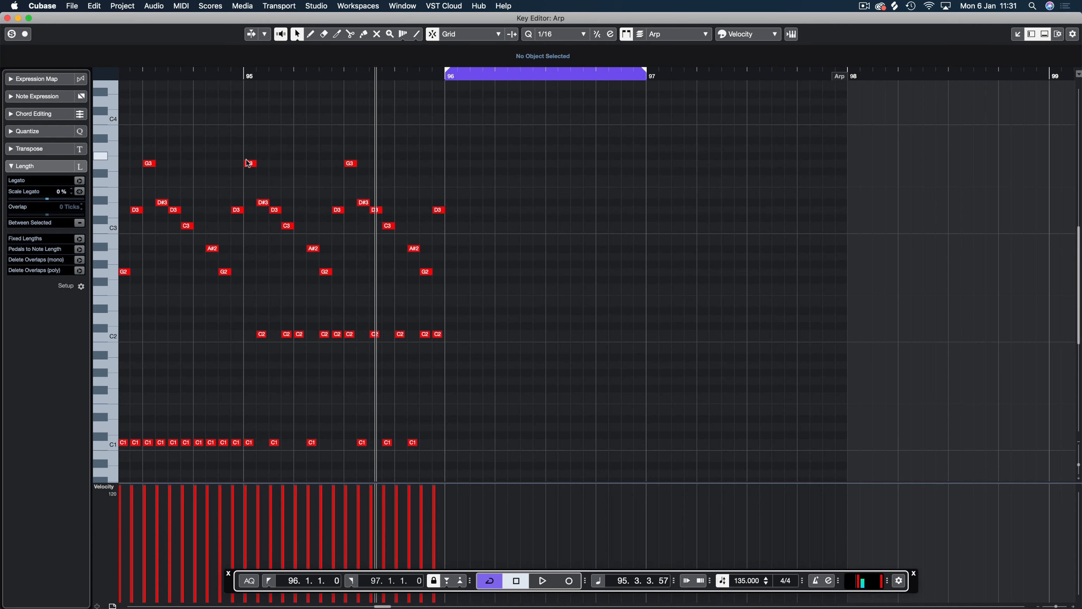
drag(248, 156, 344, 290)
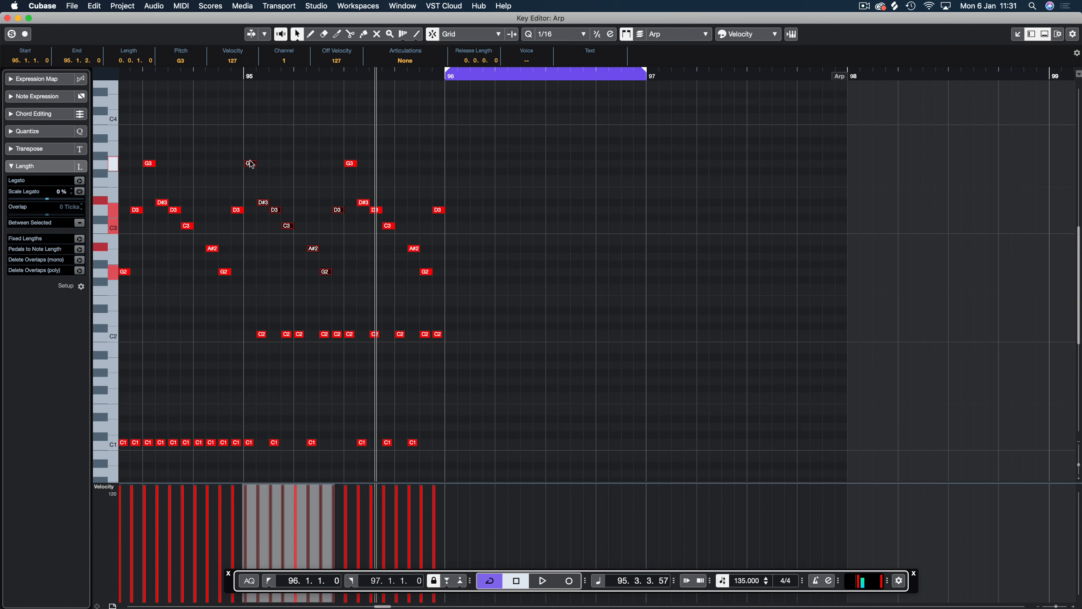
drag(249, 163, 455, 169)
click(473, 147)
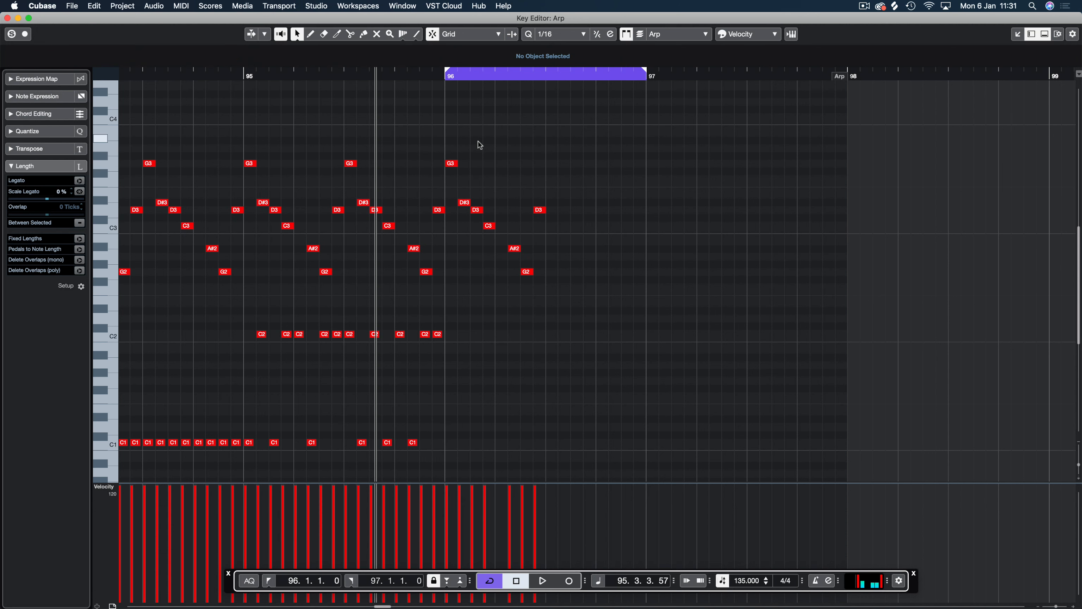
Step: Remove D#3 and G2 from the copied pattern in bar 96, move its C3 to 96.2.1, and play the loop
drag(463, 206, 503, 229)
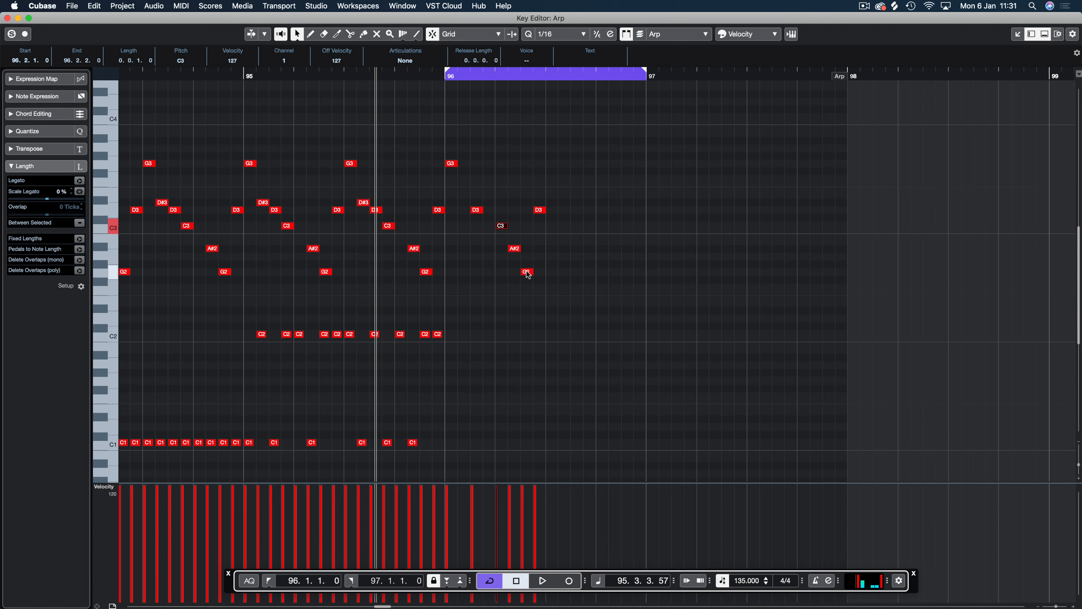
drag(526, 272, 539, 211)
key(space)
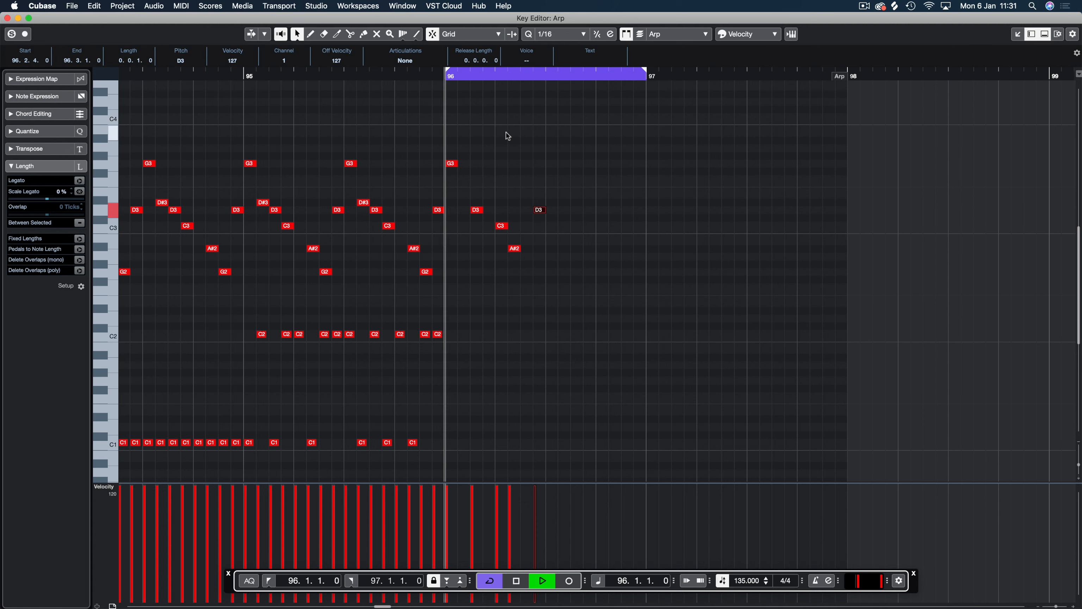
Step: Try the note at 96.2.4 as G2 and play the loop
mouse_move(559, 120)
mouse_down()
mouse_move(472, 269)
mouse_move(535, 179)
mouse_move(539, 271)
mouse_up()
key(space)
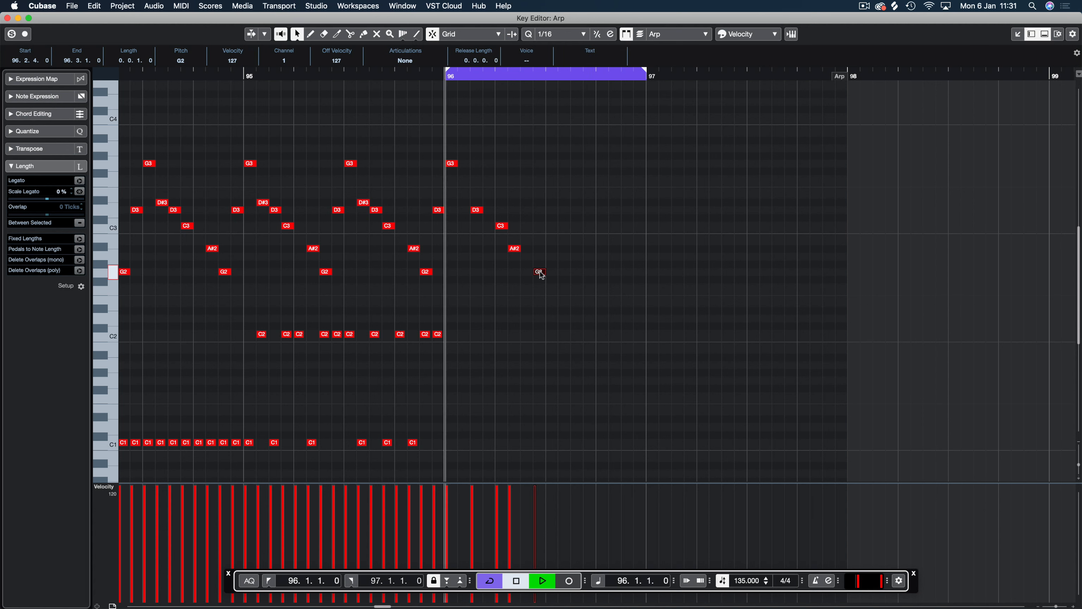
key(space)
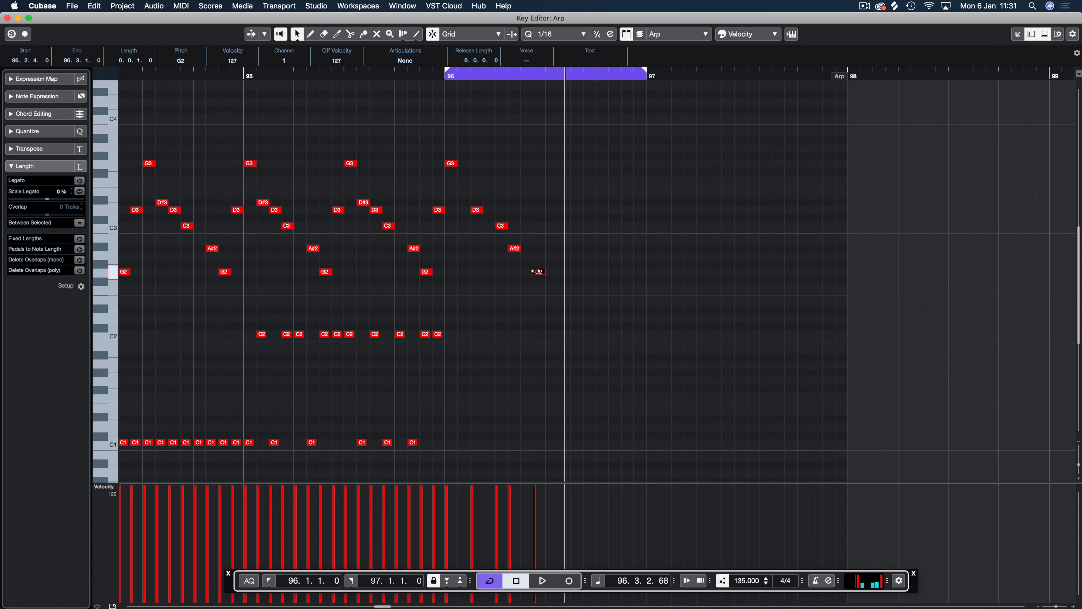
Step: End the pattern with D3 at 96.2.3 and D#3 at 96.2.4, and duplicate it into the second half of bar 96
drag(539, 272, 541, 203)
drag(571, 135, 449, 272)
key(super+d)
key(space)
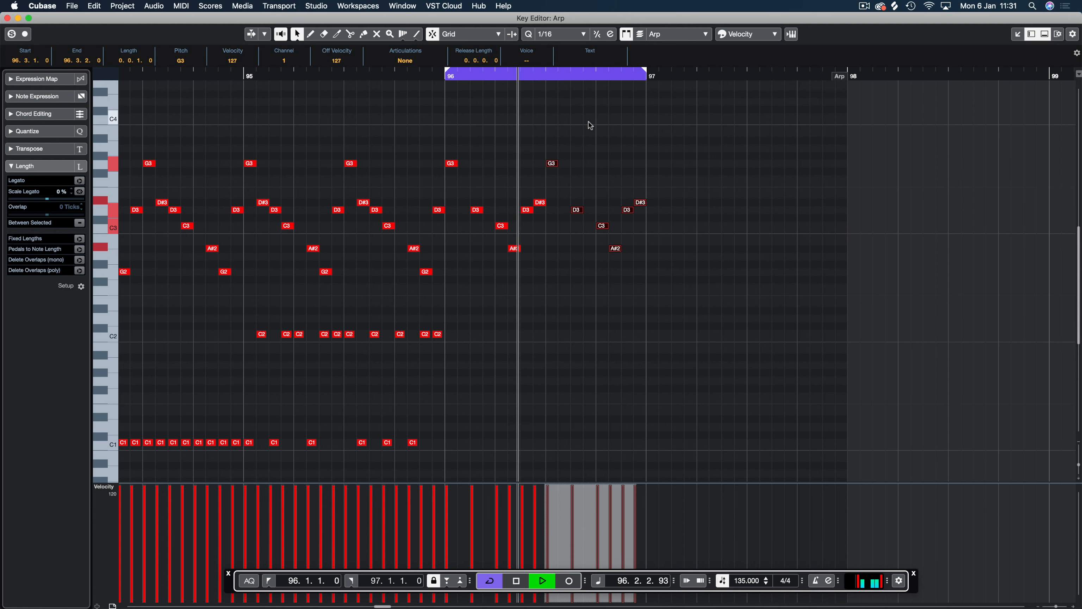
key(space)
Step: Try the loop without the D#3 notes at 96.2.4 and 96.4.4, and undo both deletions
click(540, 203)
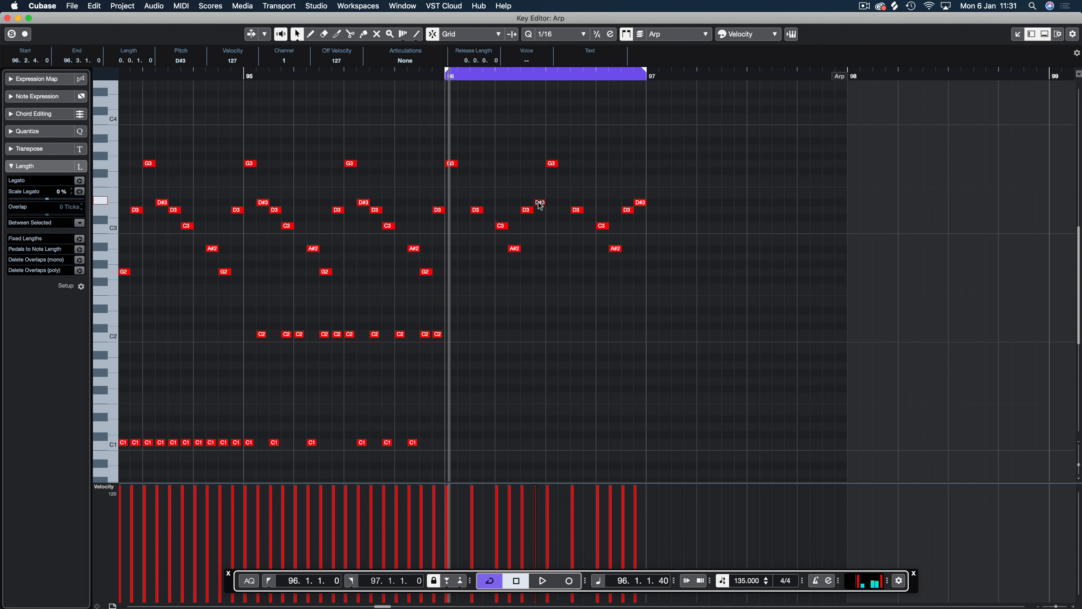
key(Delete)
click(641, 203)
key(Delete)
key(space)
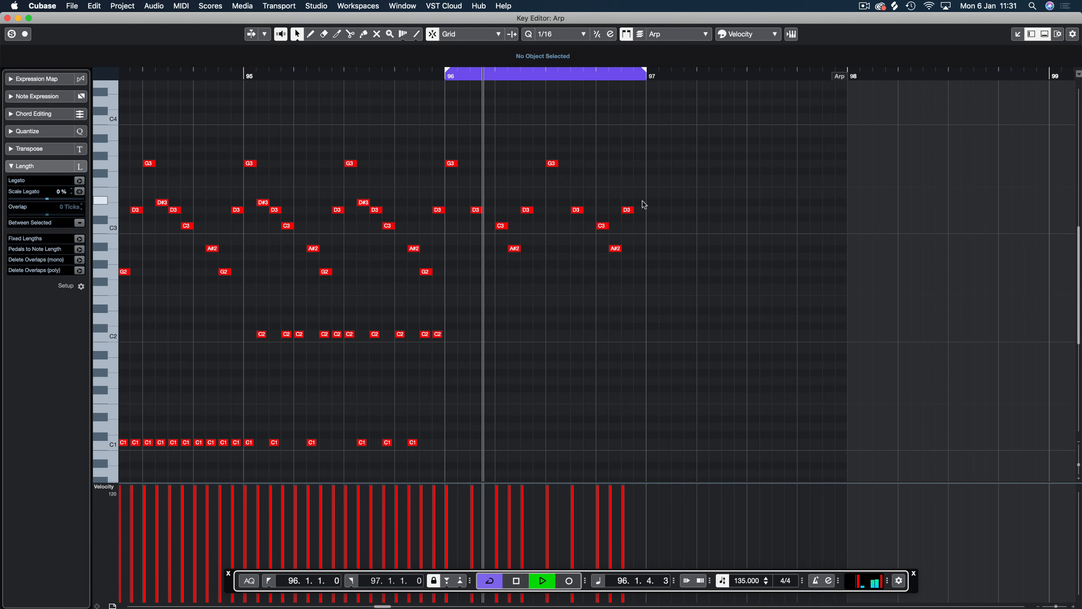
key(space)
key(super+z)
key(super+z)
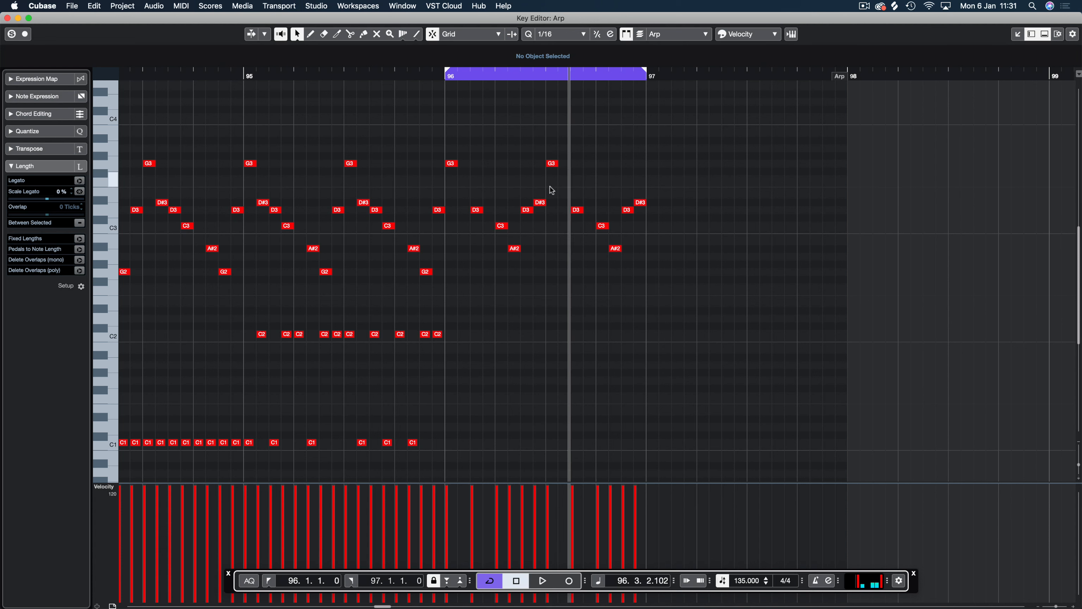
Step: Shift the second half's notes one sixteenth later so they start at 96.3.2, and play the loop
drag(683, 127, 546, 273)
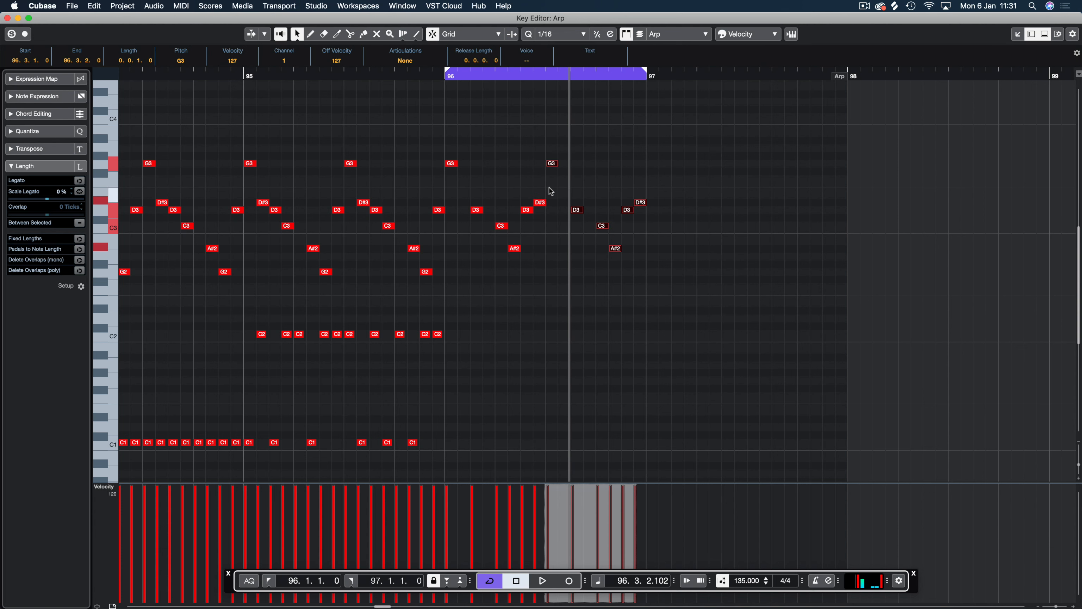
drag(553, 165, 564, 165)
click(626, 300)
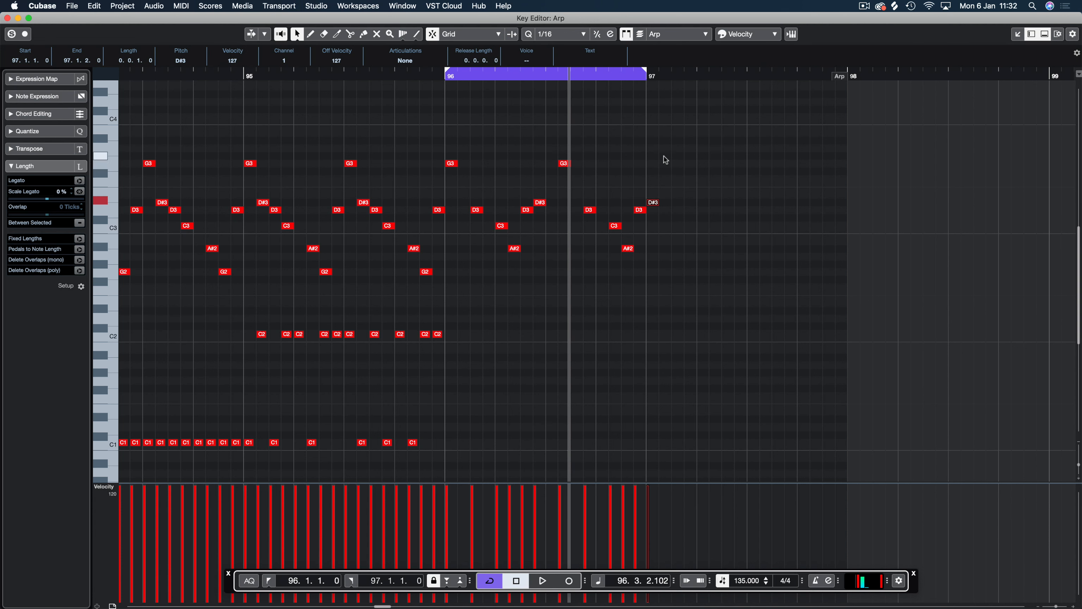
key(space)
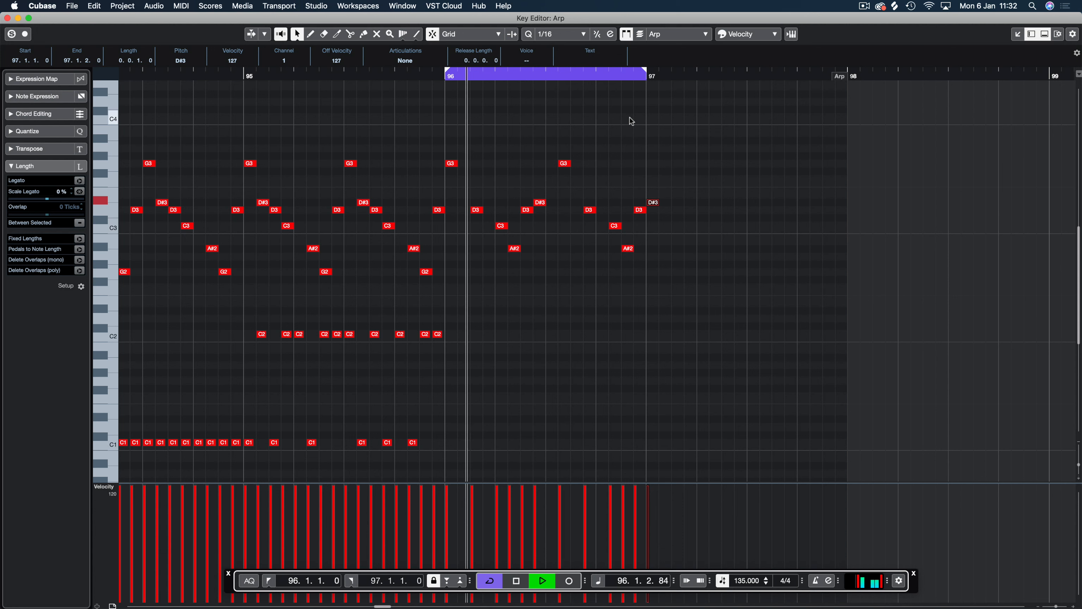
key(space)
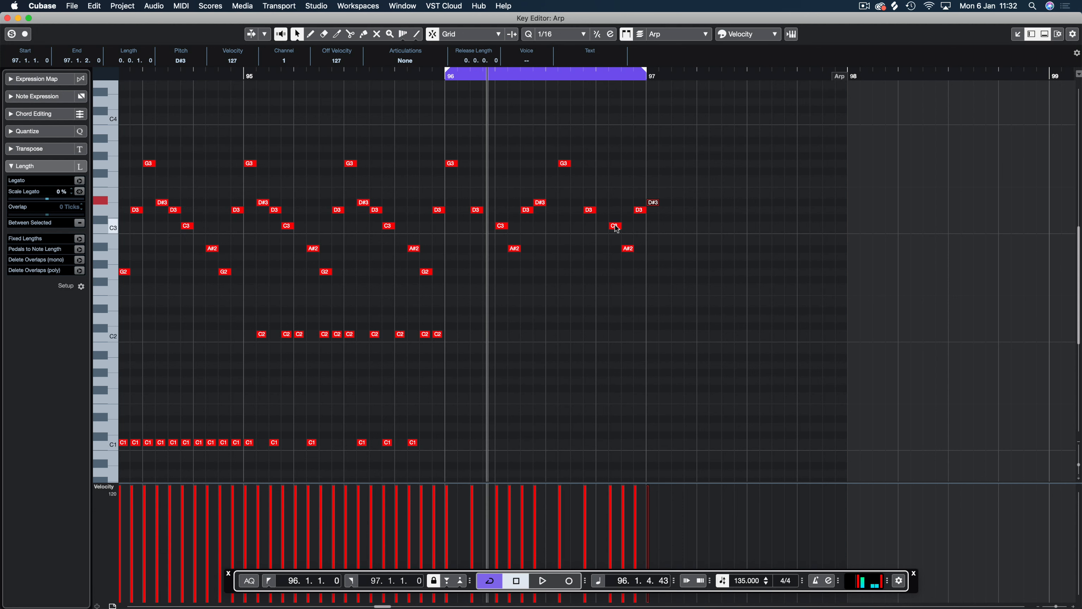
Step: Lower the C3 at 96.4.2 to A#2, delete the A#2 at 96.4.3 and the D#3 at 97.1.1, and play the loop
drag(615, 228, 615, 248)
click(629, 249)
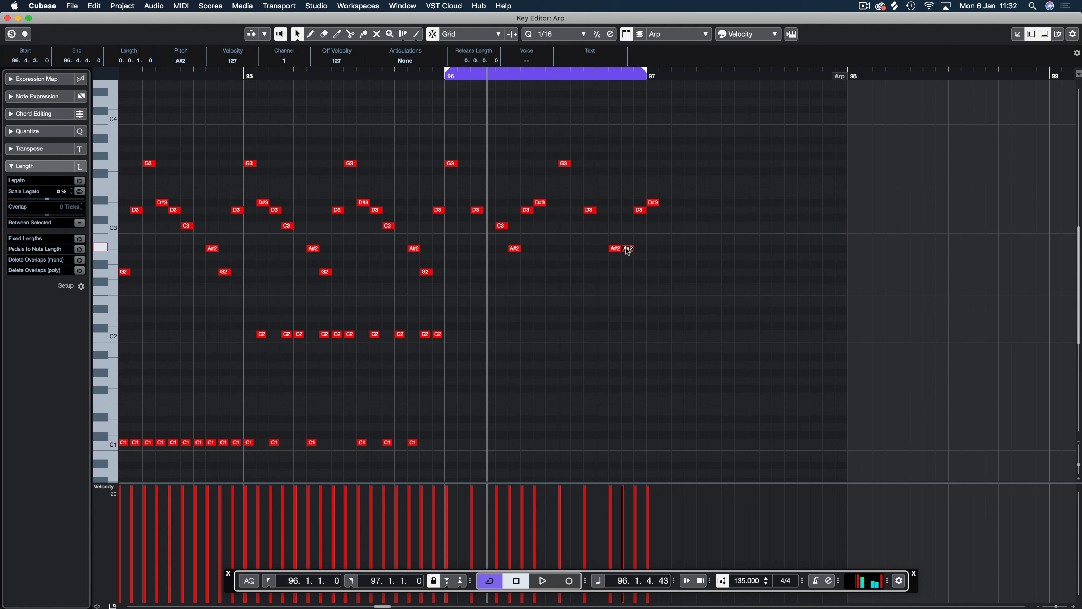
shift+click(652, 203)
key(Delete)
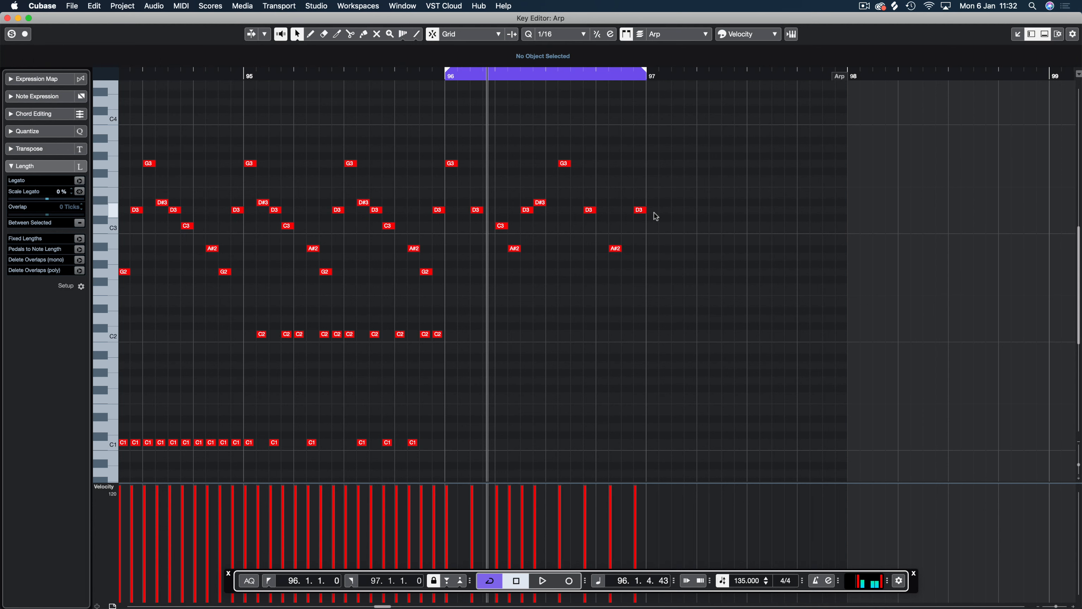
key(space)
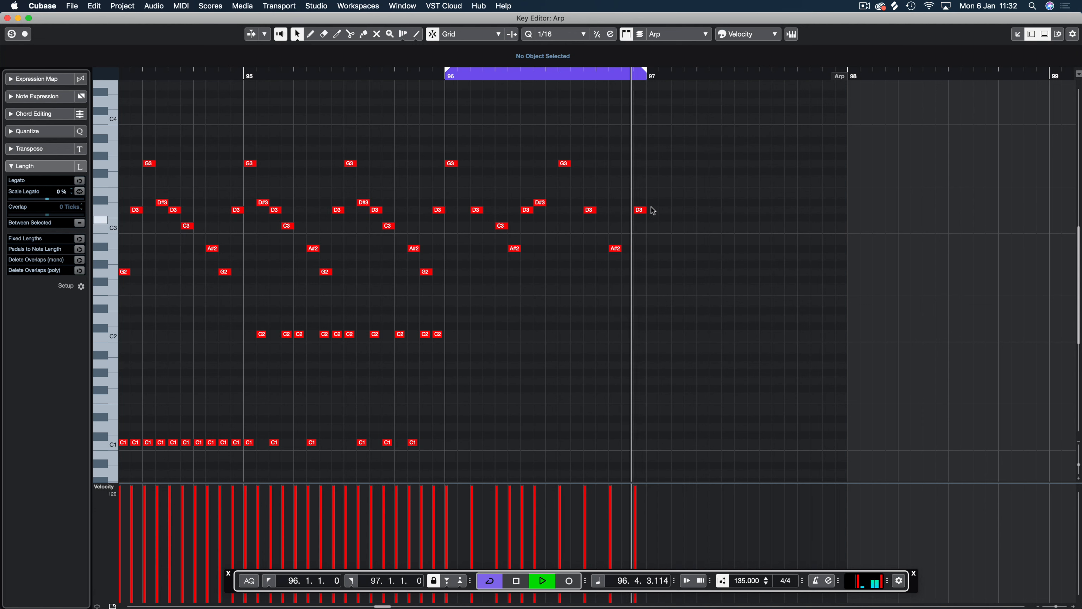
key(space)
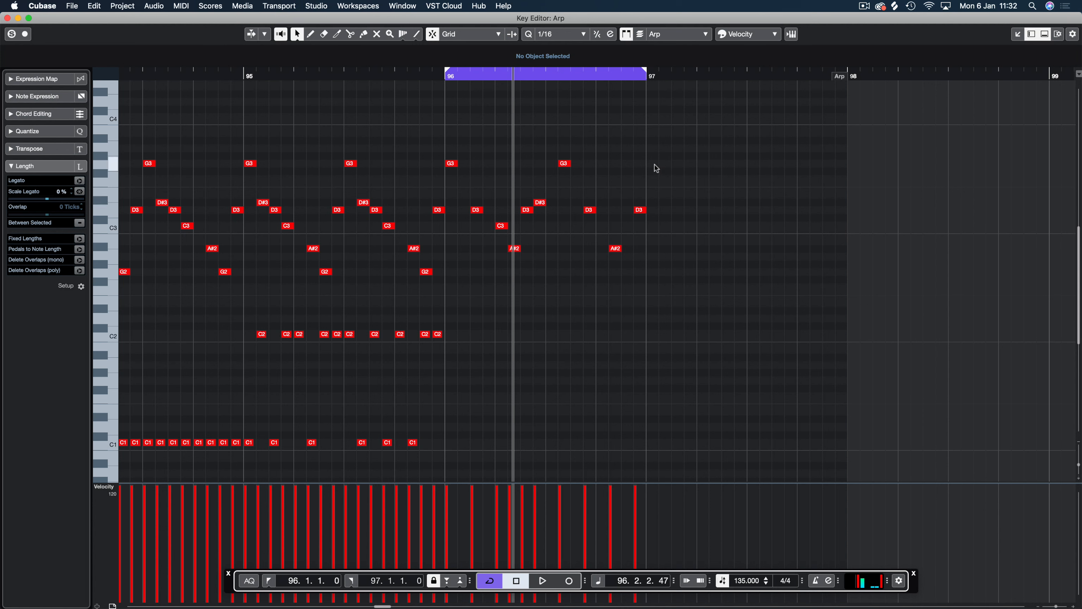
Step: Draw a continuous row of sixteenth C1 notes across bar 96 with the Line tool and play the loop
key(KP_1)
key(space)
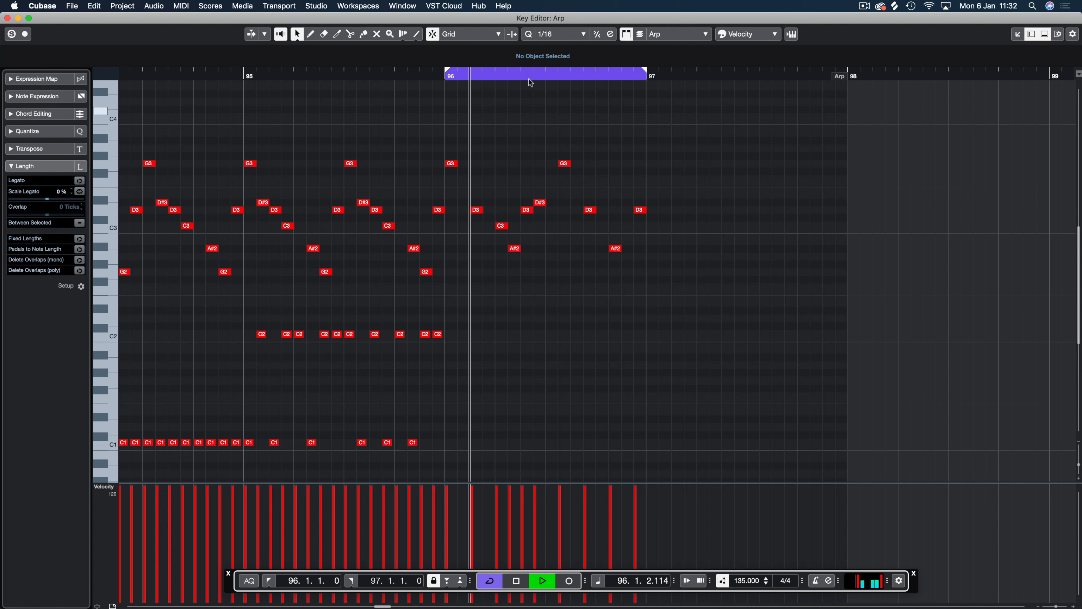
click(416, 34)
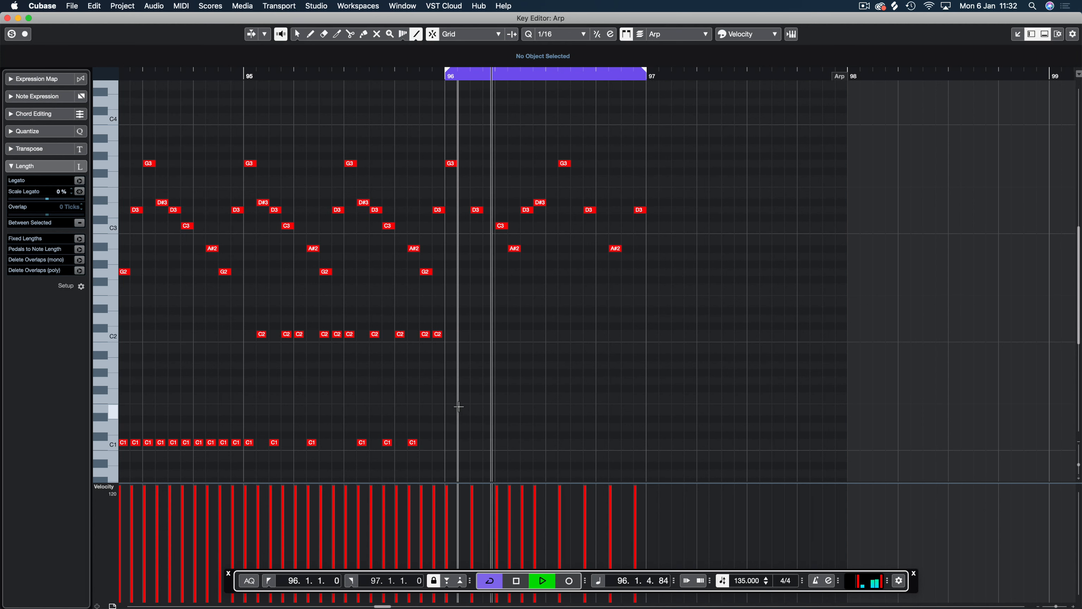
key(space)
drag(448, 442, 635, 442)
key(space)
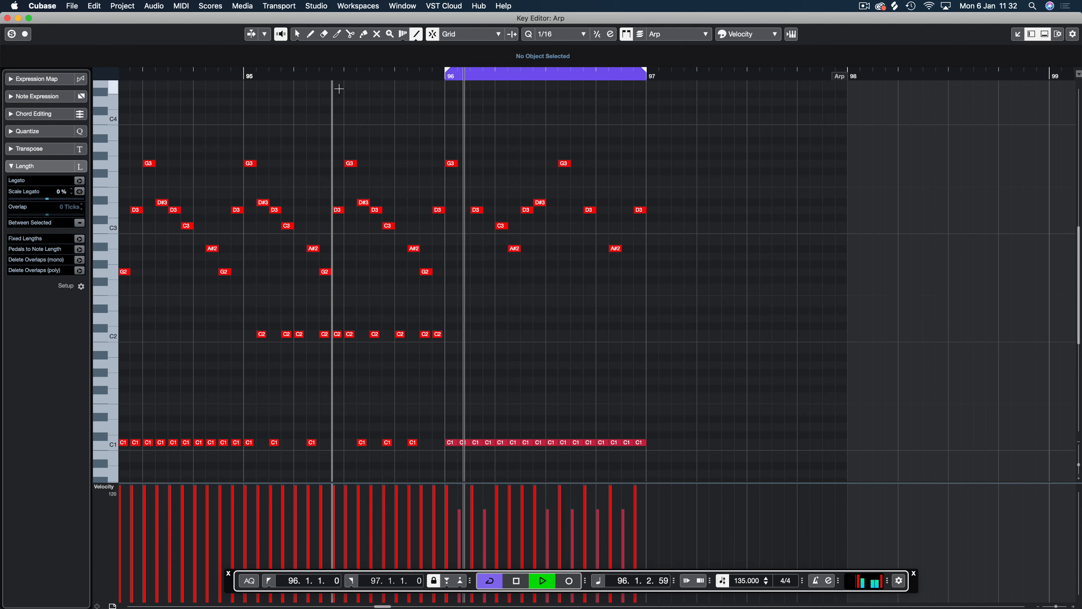
Step: Return to the Object Selection tool, close the Key Editor, and stop playback
click(297, 34)
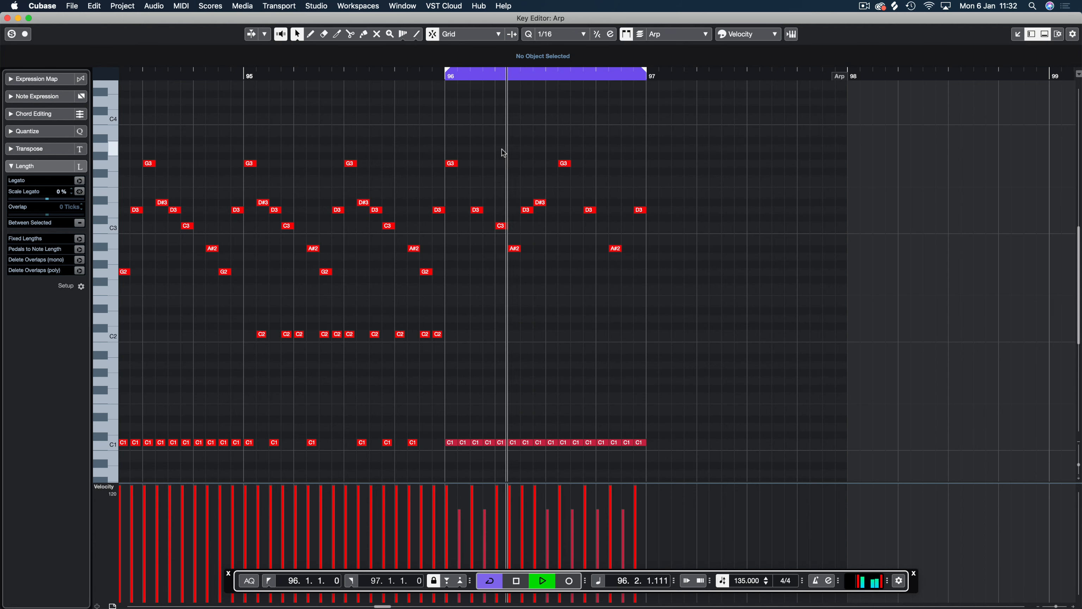
key(Return)
key(space)
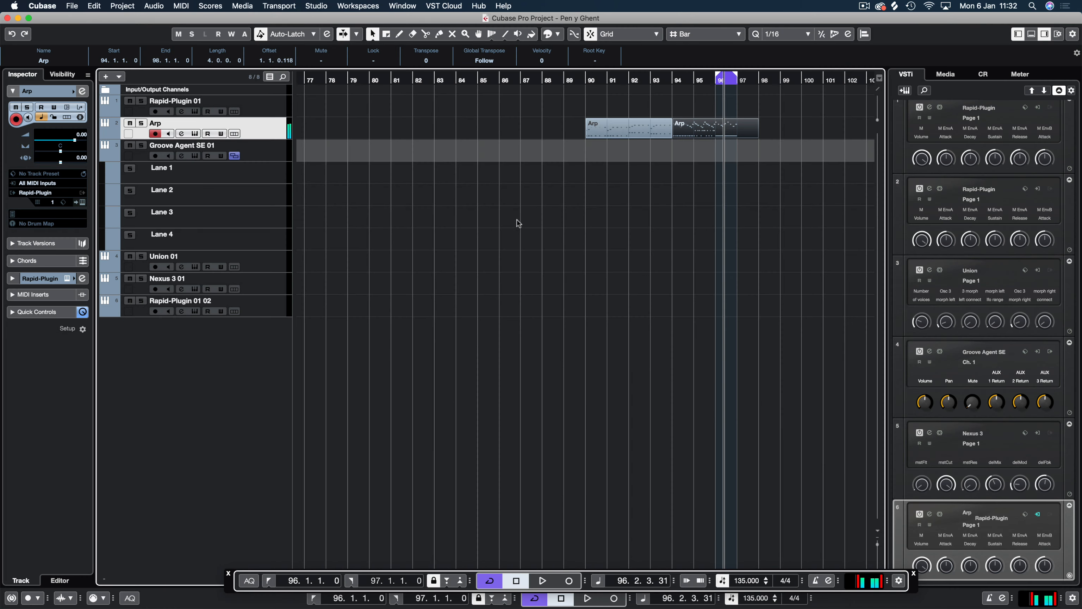
Step: Record C1 kick notes on each beat of looped bar 96 in Lane 1 of the Groove Agent SE 01 track
scroll(516, 220, left, 10)
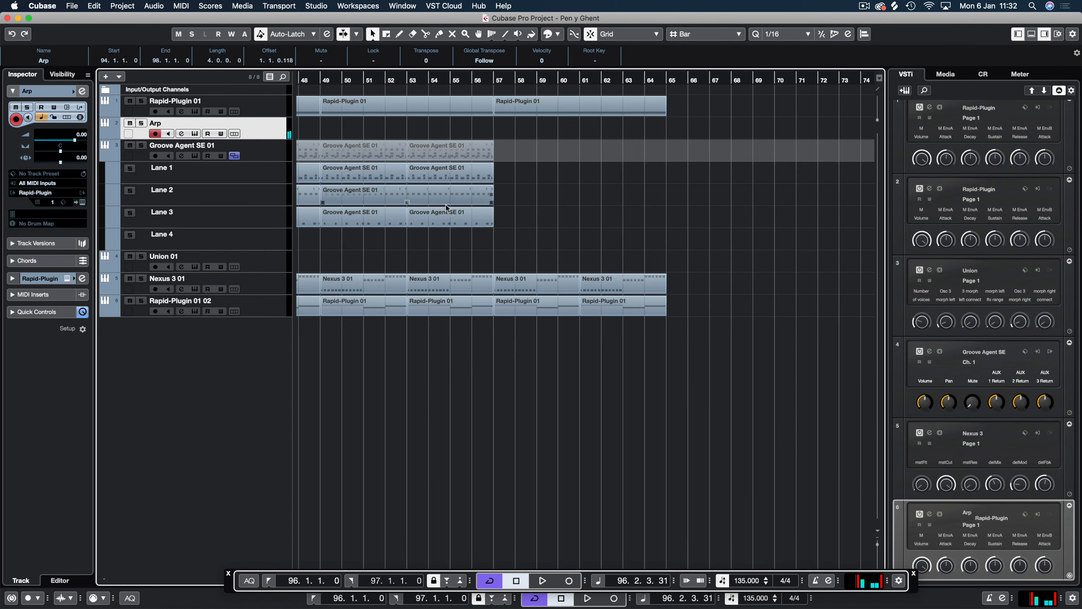
click(198, 173)
click(266, 153)
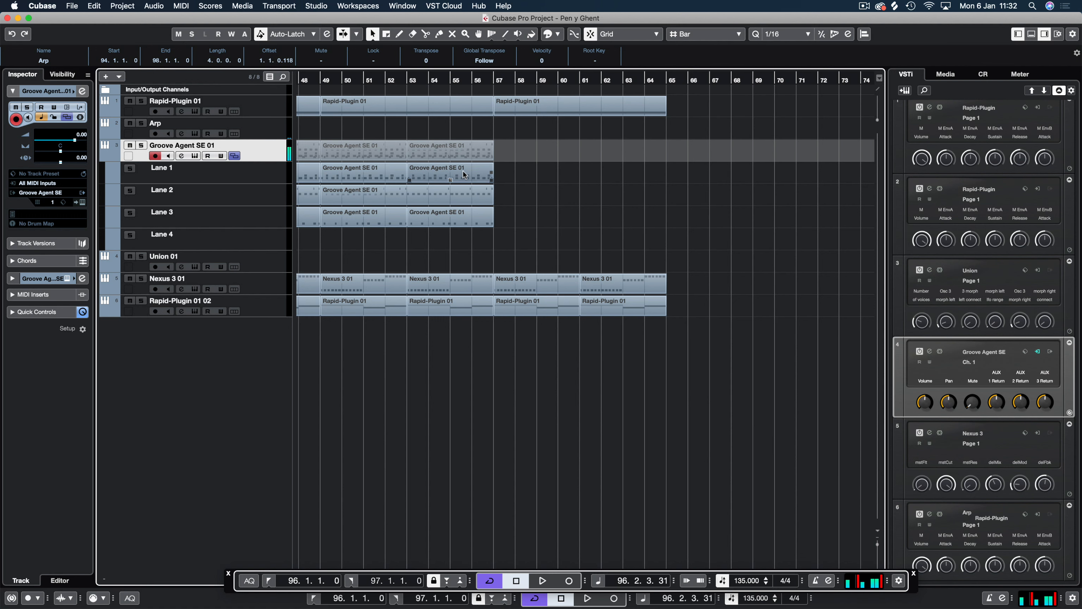
scroll(463, 174, right, 10)
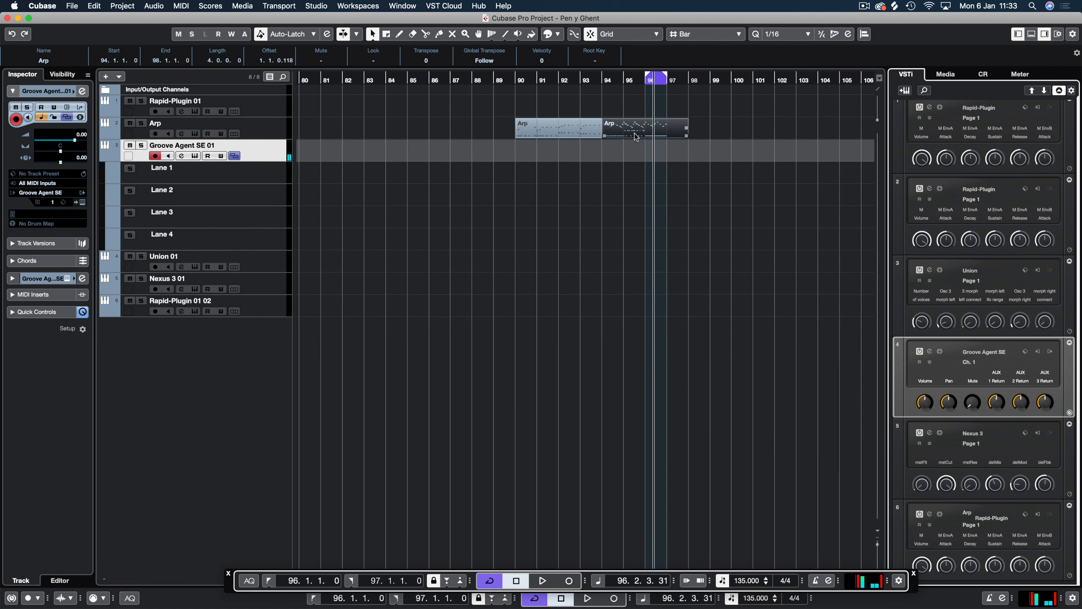
key(space)
click(265, 178)
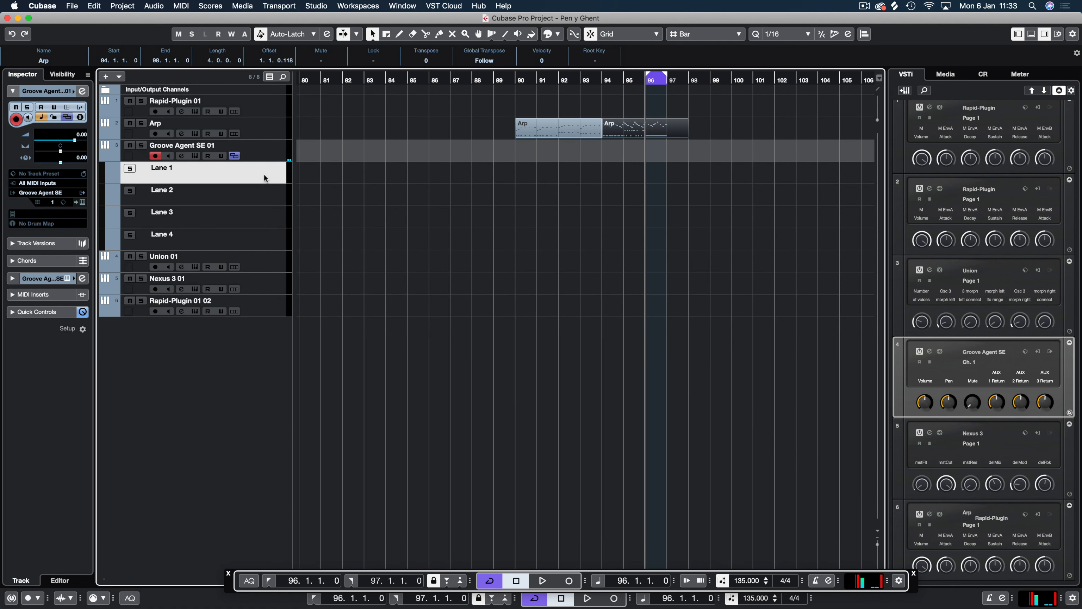
click(569, 580)
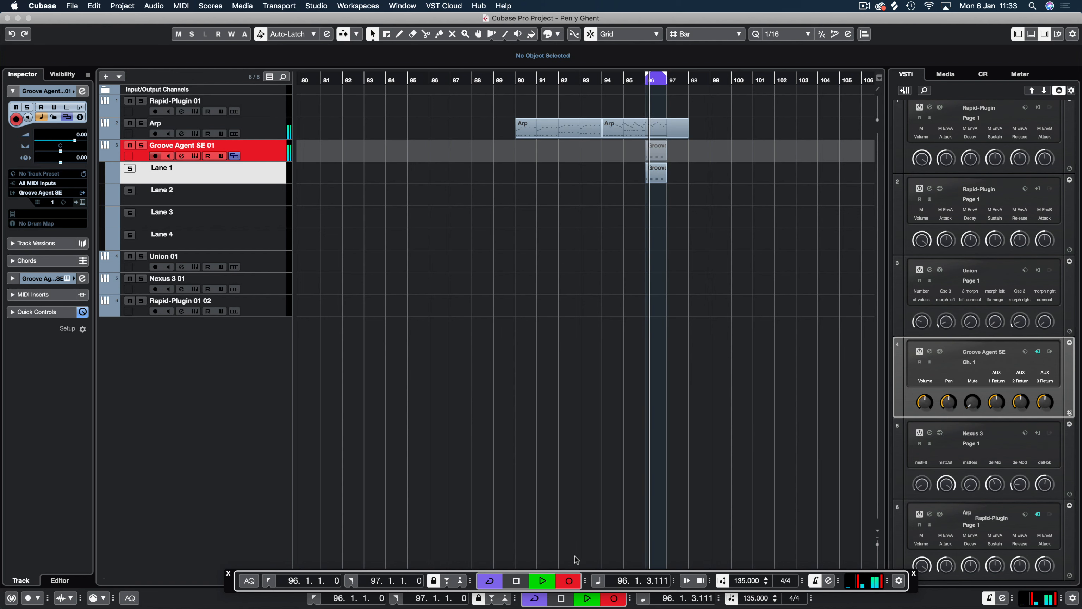
key(space)
Step: Open the recorded Groove Agent part to check its notes, close the editor, and play the loop
click(372, 34)
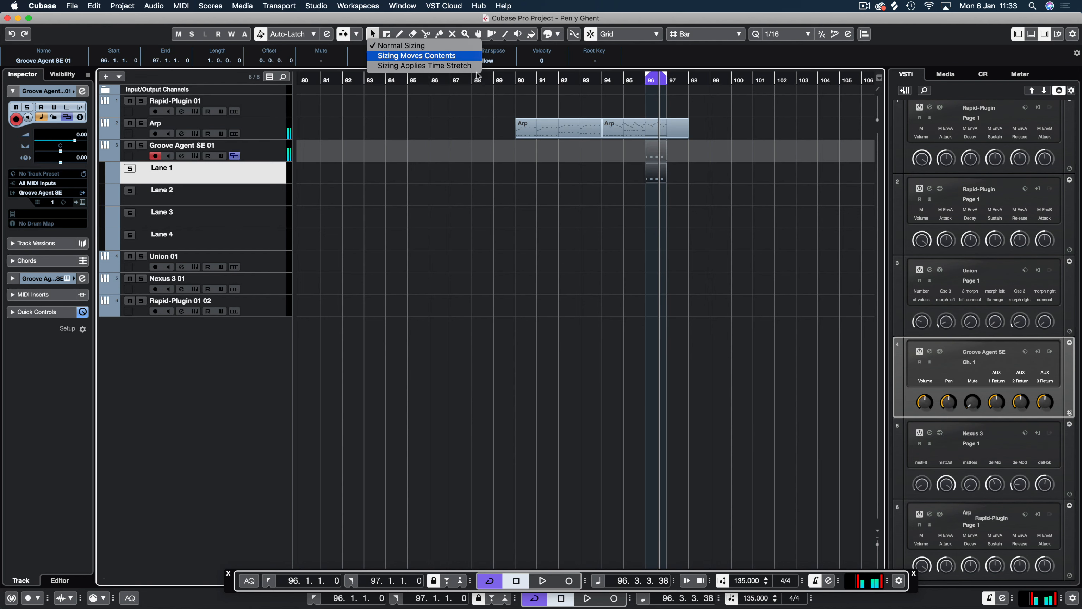
click(663, 172)
double_click(662, 171)
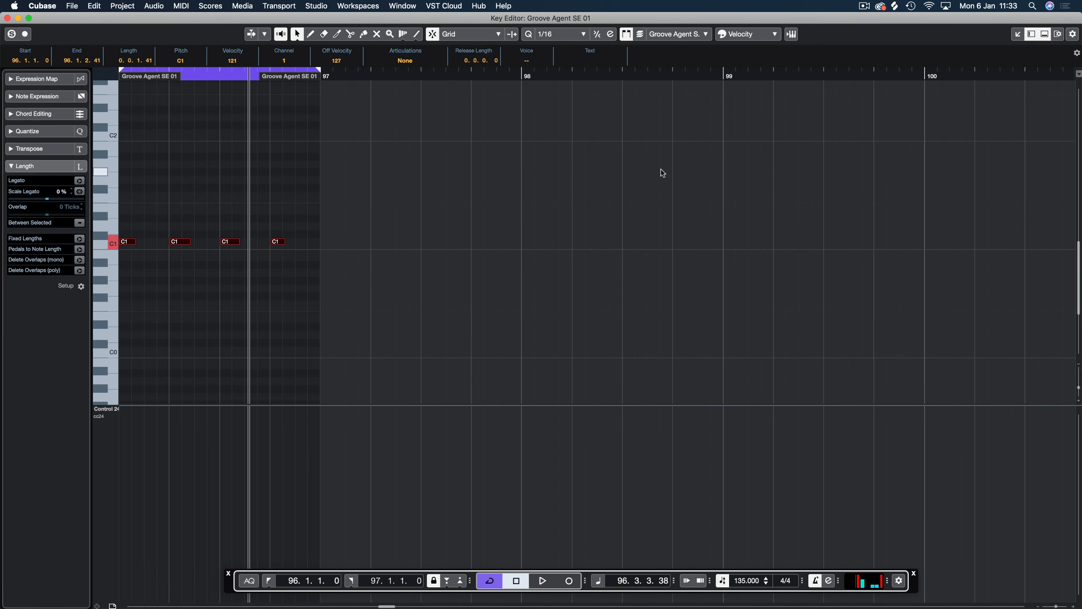
key(Escape)
key(space)
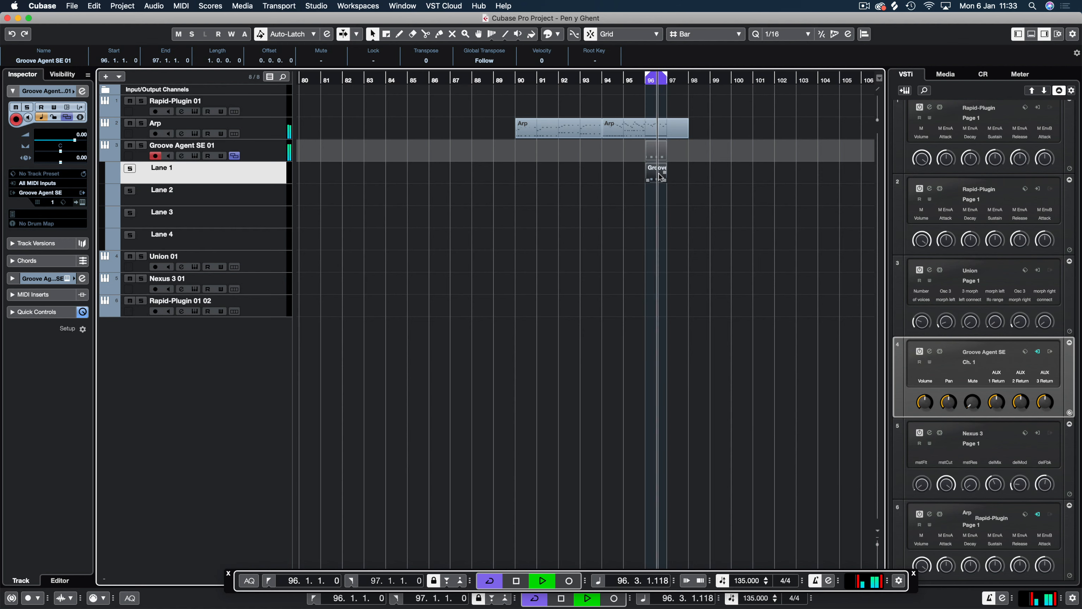
Step: Open the second Arp part, move the D3 at 96.4.4 one sixteenth earlier, and play the loop
click(661, 128)
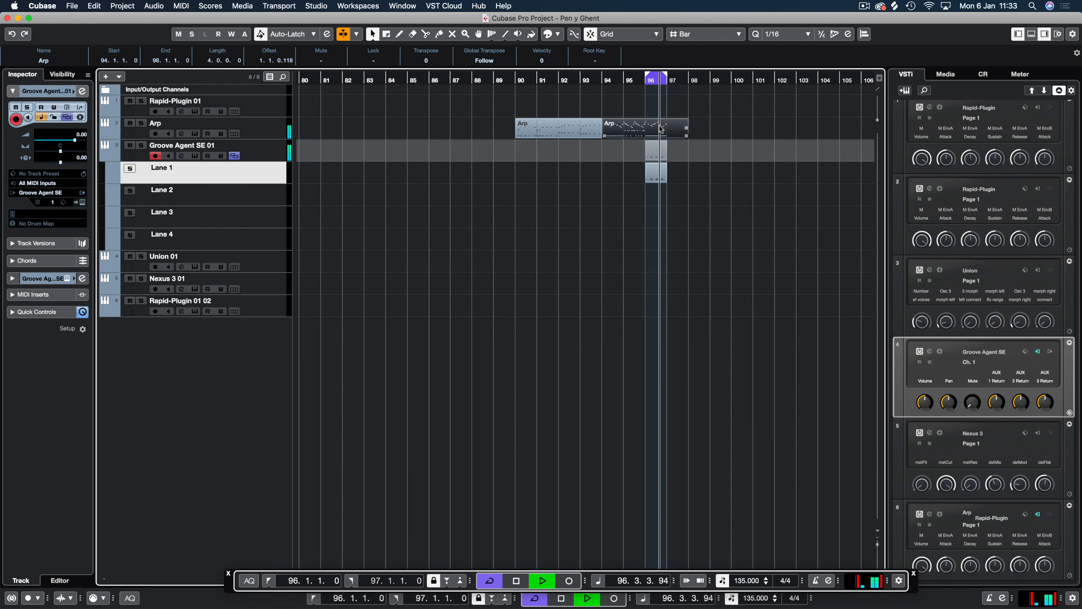
double_click(660, 128)
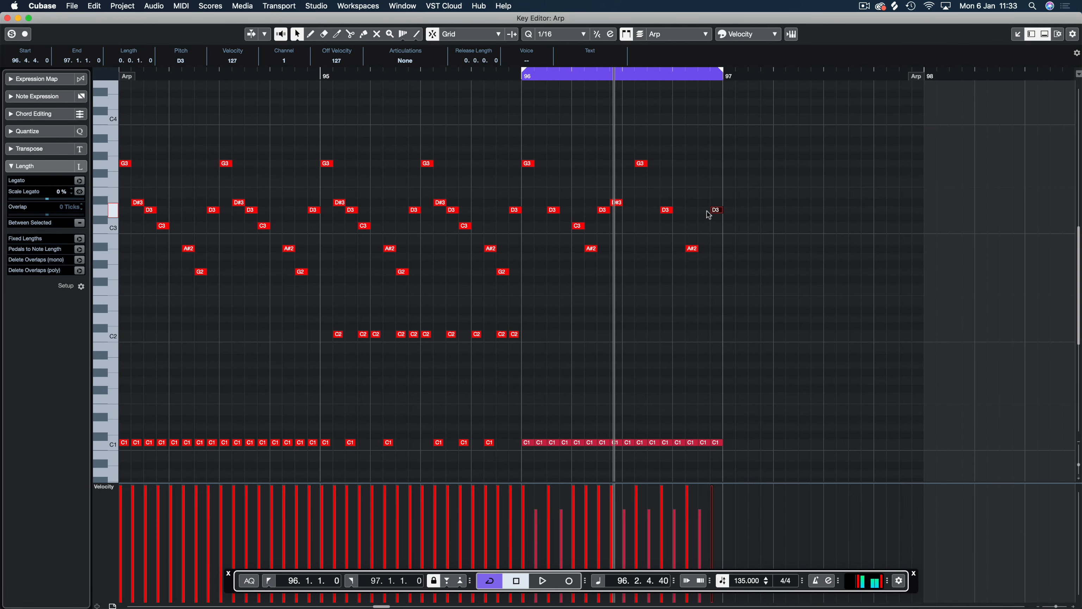
drag(707, 212, 703, 211)
click(708, 181)
key(KP_1)
key(space)
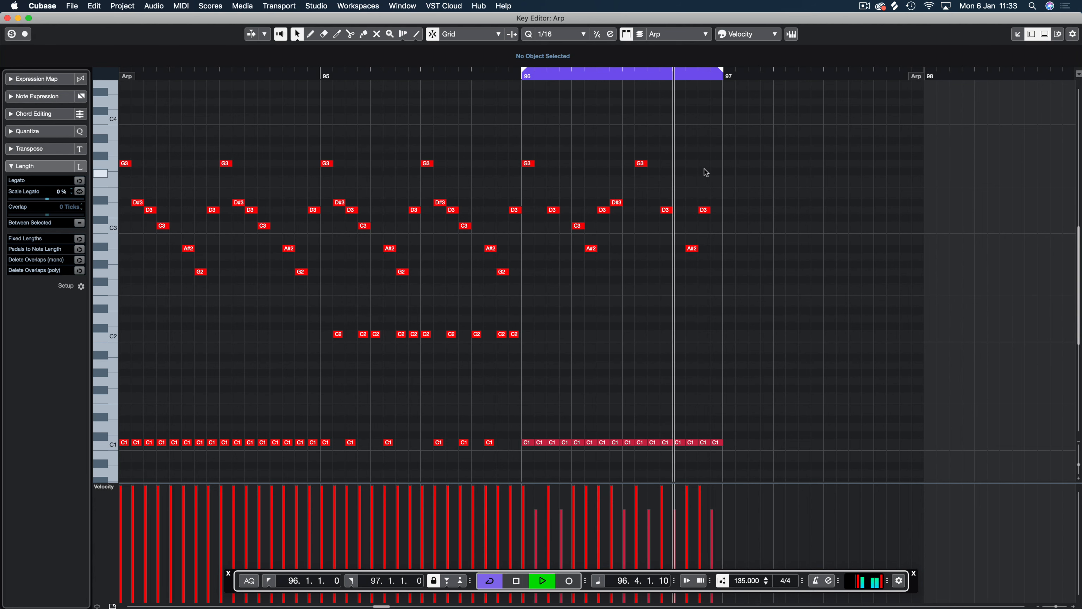
key(space)
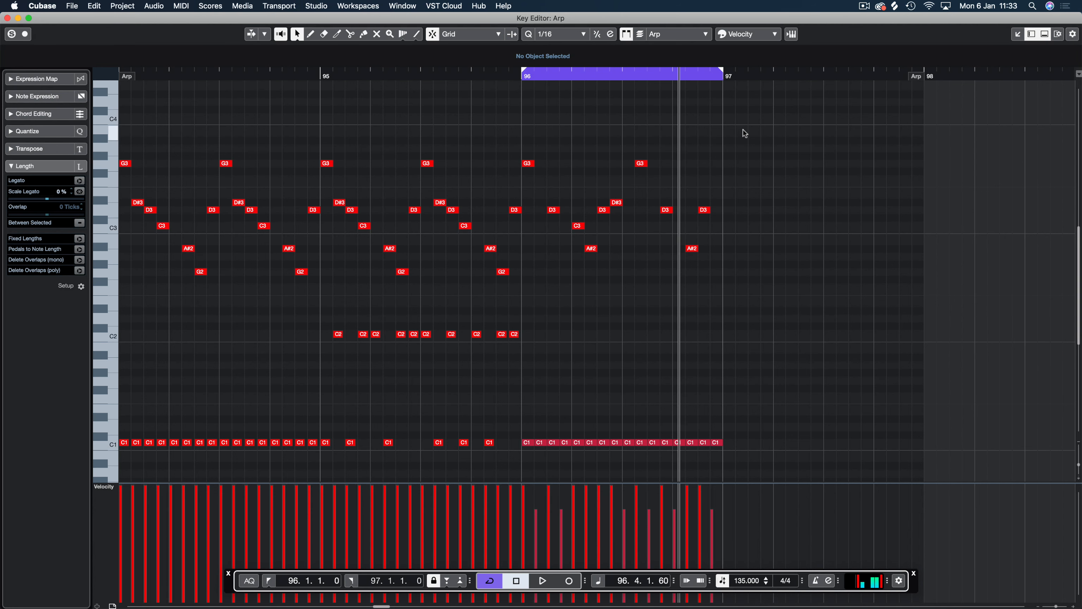
Step: Try all of bar 96's notes one octave lower against the loop, and raise them back an octave
drag(745, 133, 535, 455)
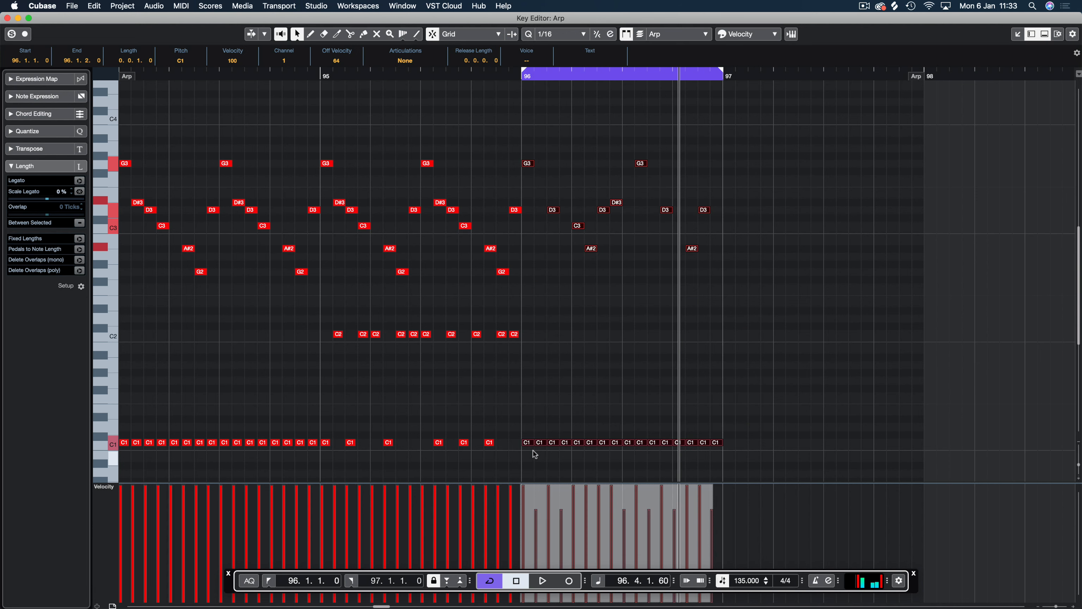
key(shift+Down)
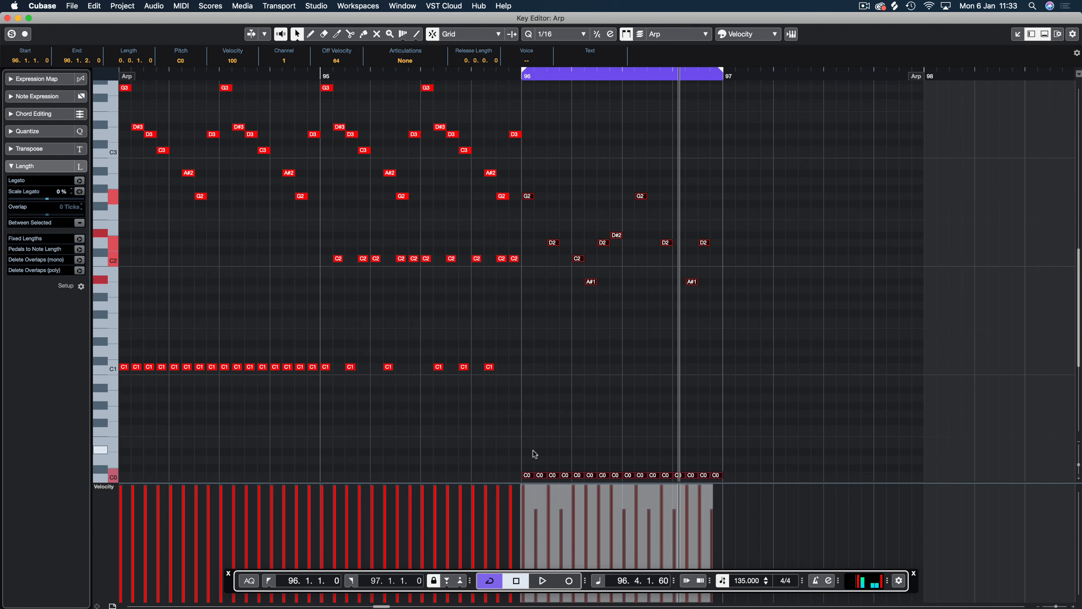
key(space)
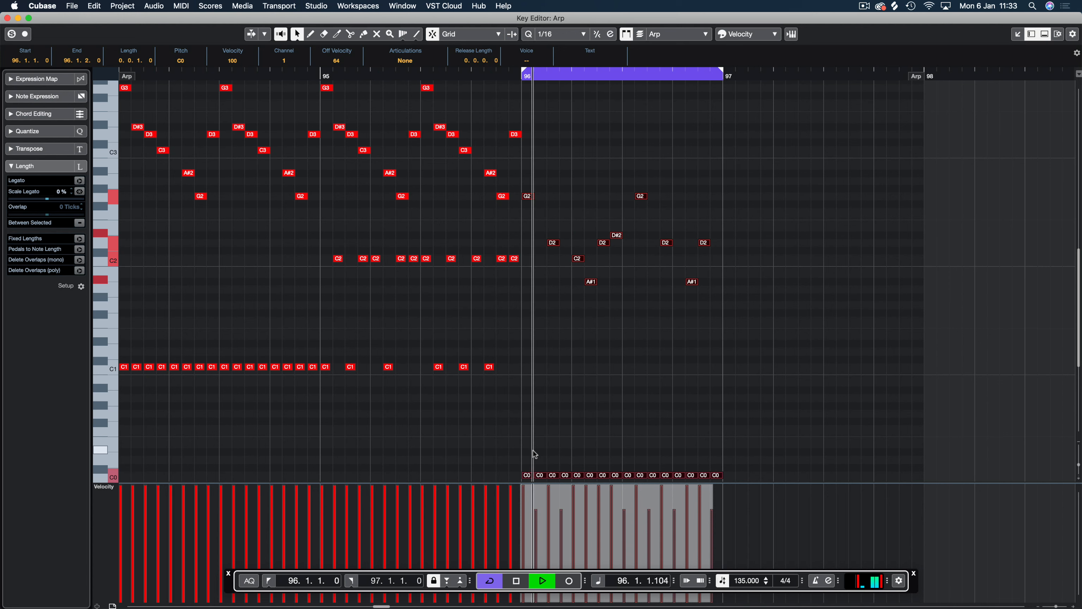
key(shift+Up)
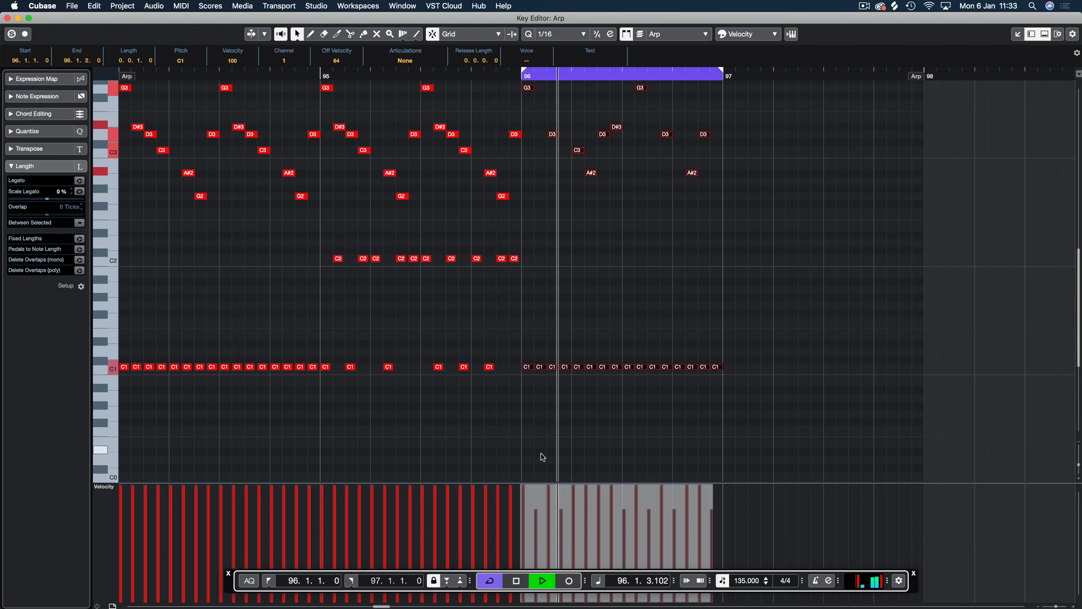
drag(687, 87, 688, 183)
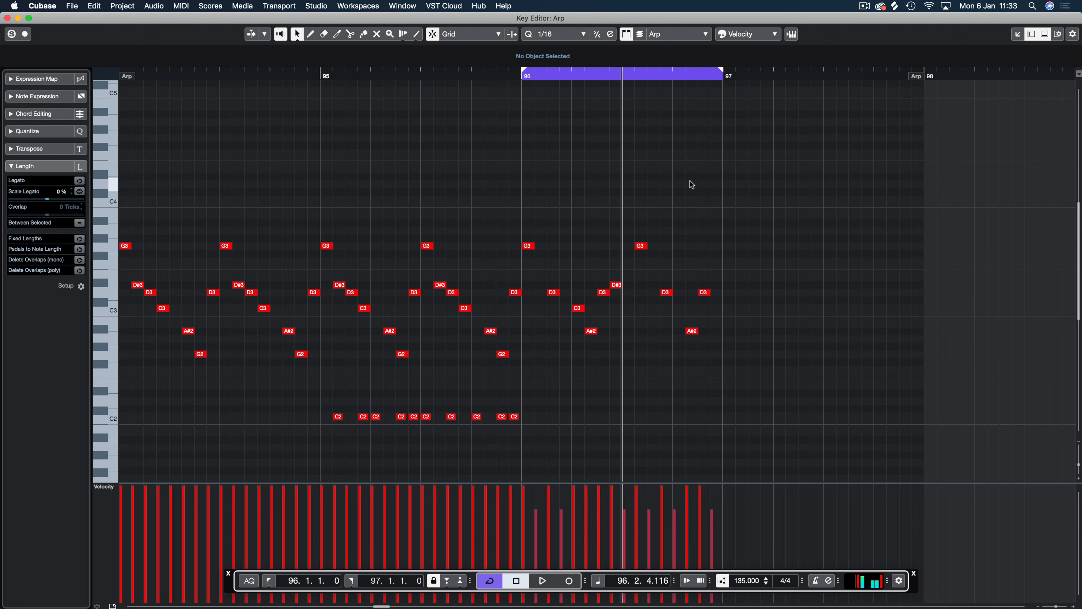
Step: Close the Key Editor and examine the Groove Agent SE 01 track's drum kit in its instrument window
key(Return)
click(270, 152)
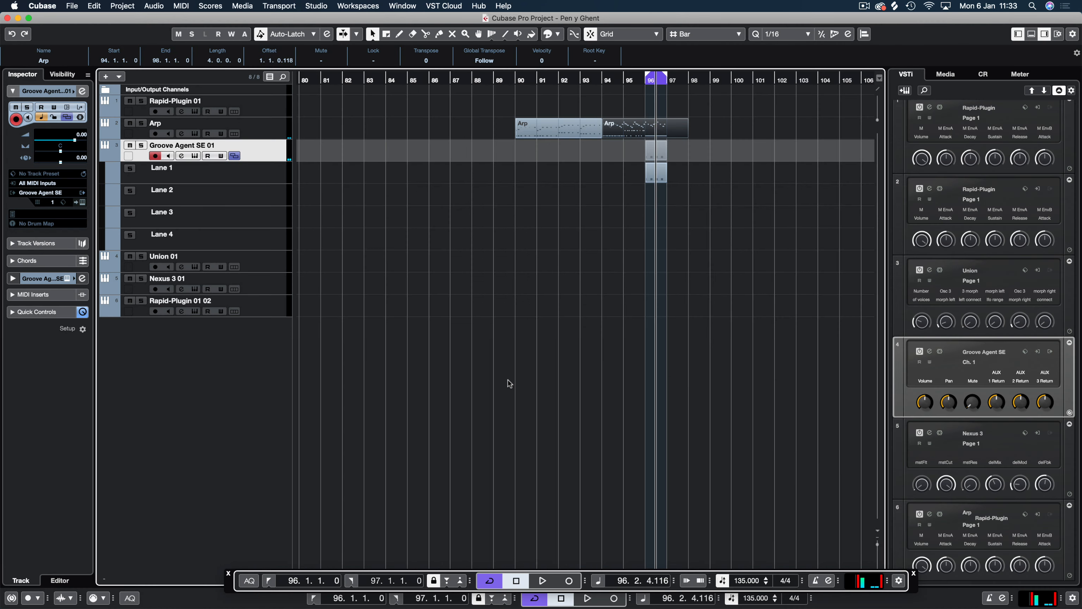
key(F11)
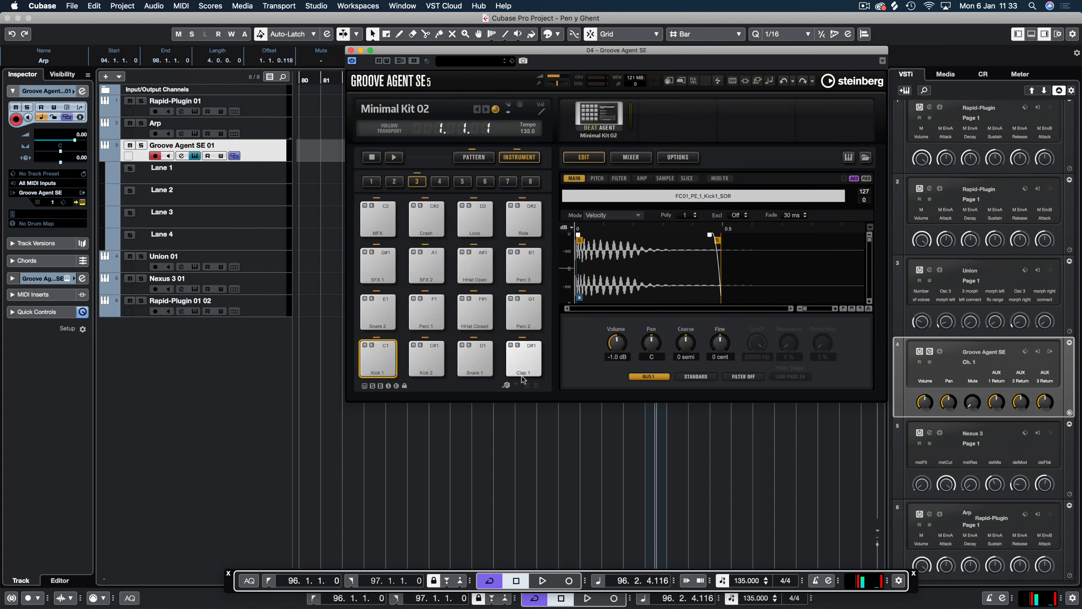
click(351, 50)
Step: Examine the Arp track's Rapid synth settings while the loop plays, and close the instrument window
click(265, 131)
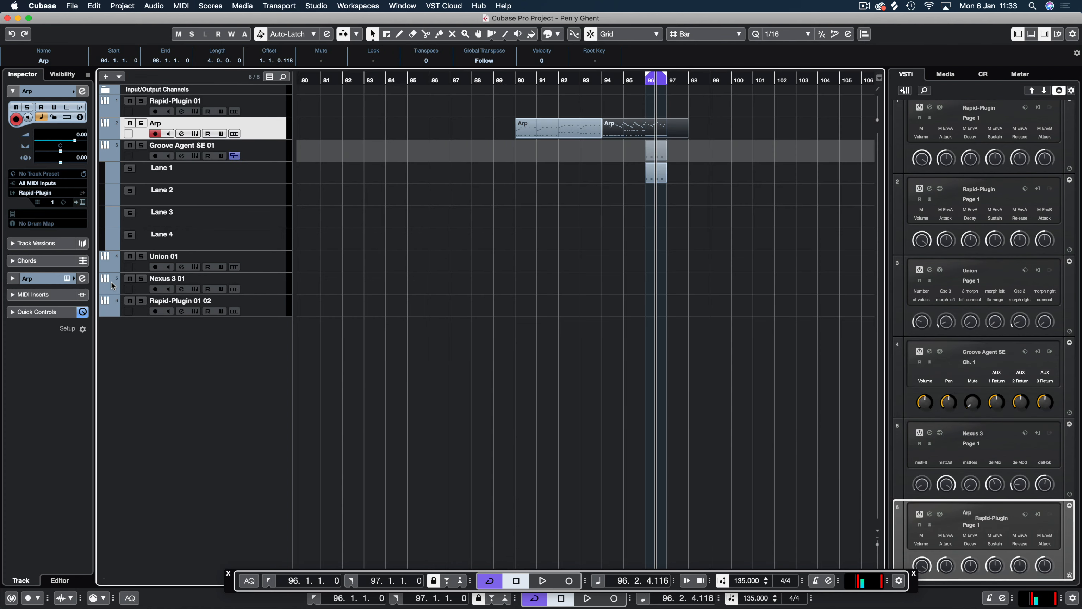
click(66, 277)
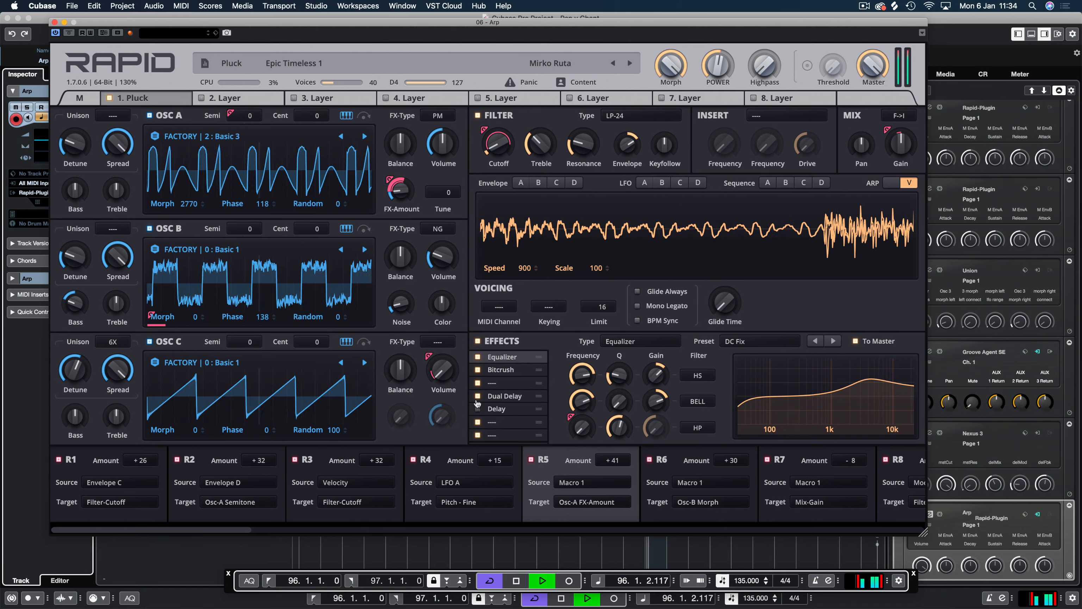
click(55, 22)
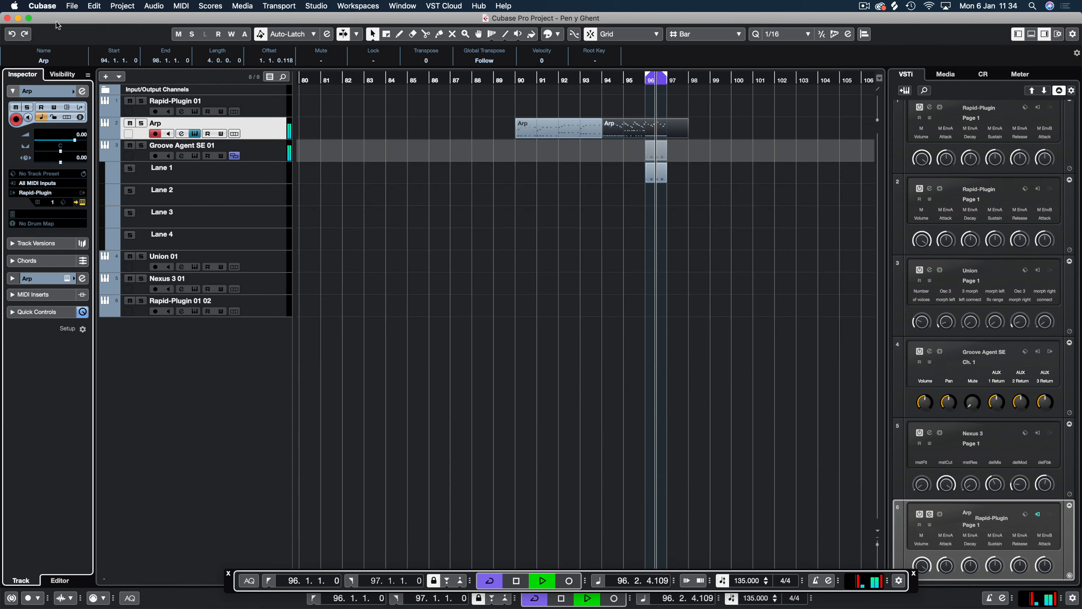
Step: Reopen the second Arp part, lower bar 96's upper arpeggio notes by one octave, and play the loop
double_click(659, 131)
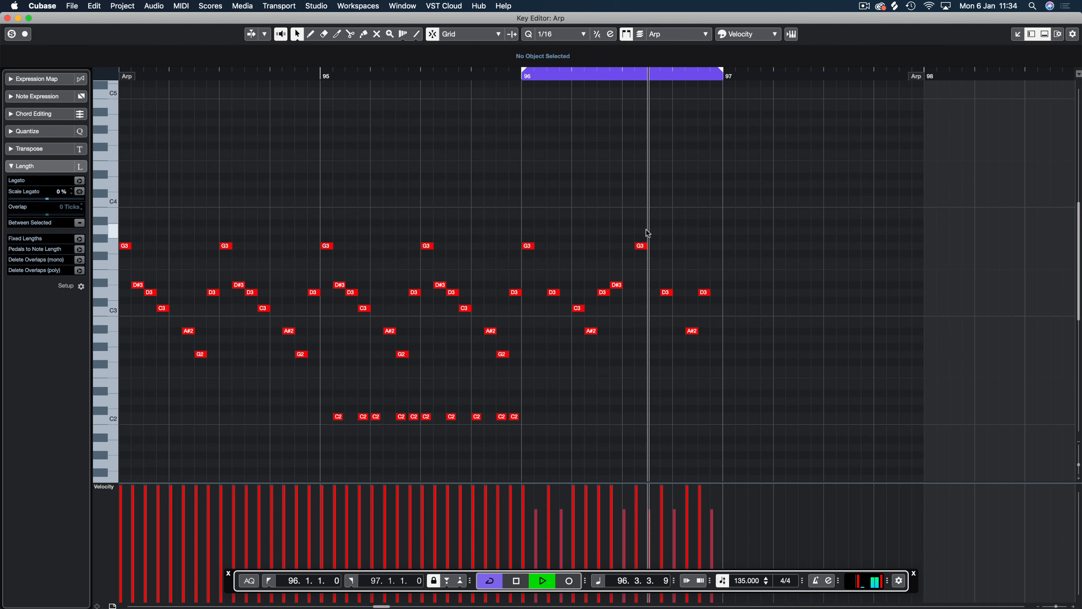
key(space)
drag(760, 201, 529, 358)
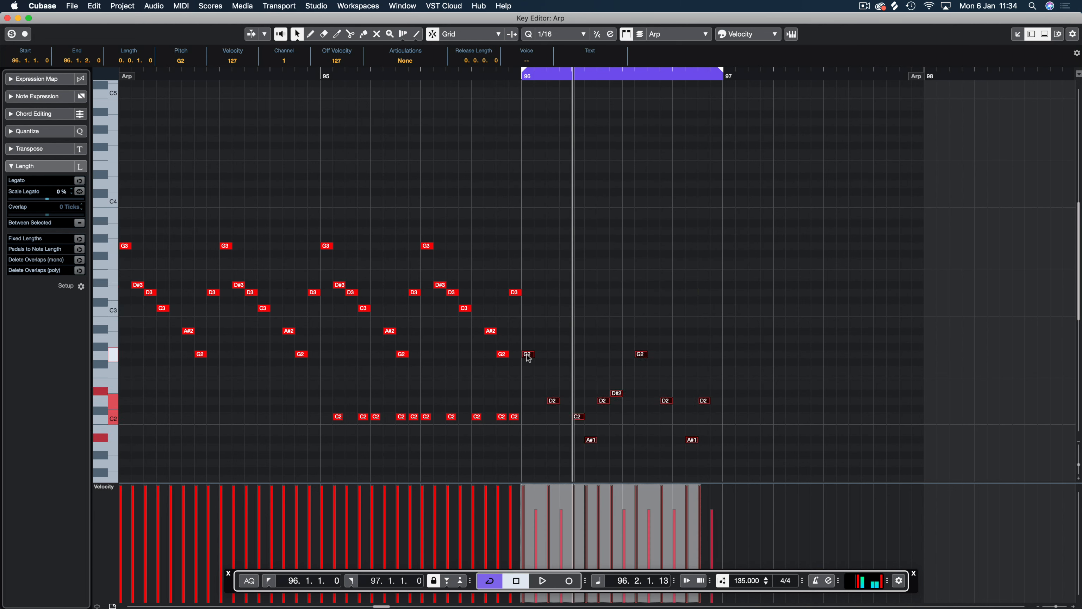
key(space)
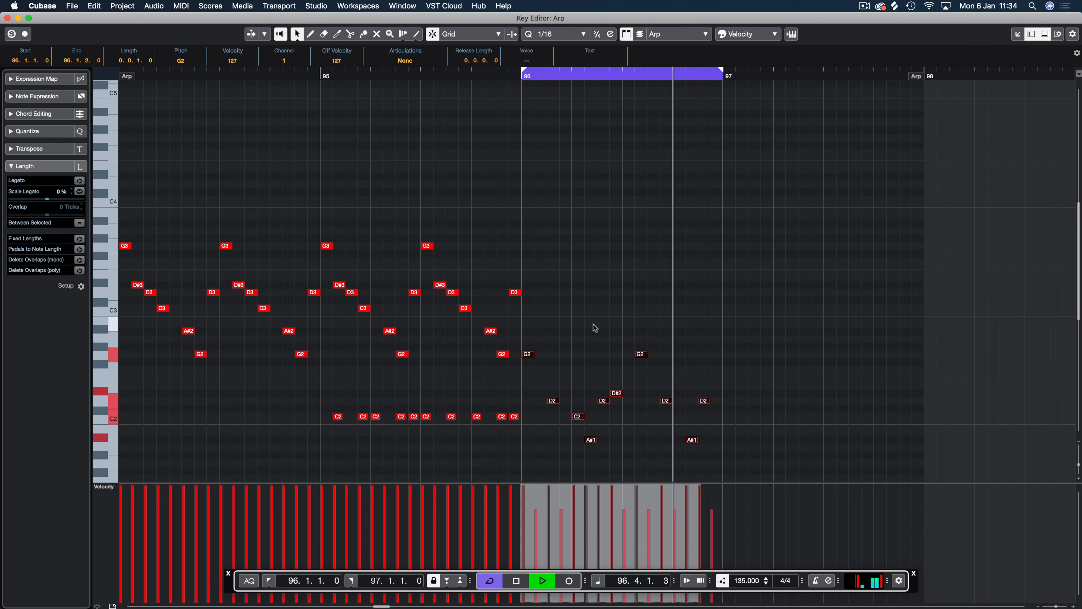
Step: Copy bar 96's row of C1 notes one octave down to C0 and play the loop
scroll(594, 324, down, 5)
drag(737, 338, 528, 358)
key(space)
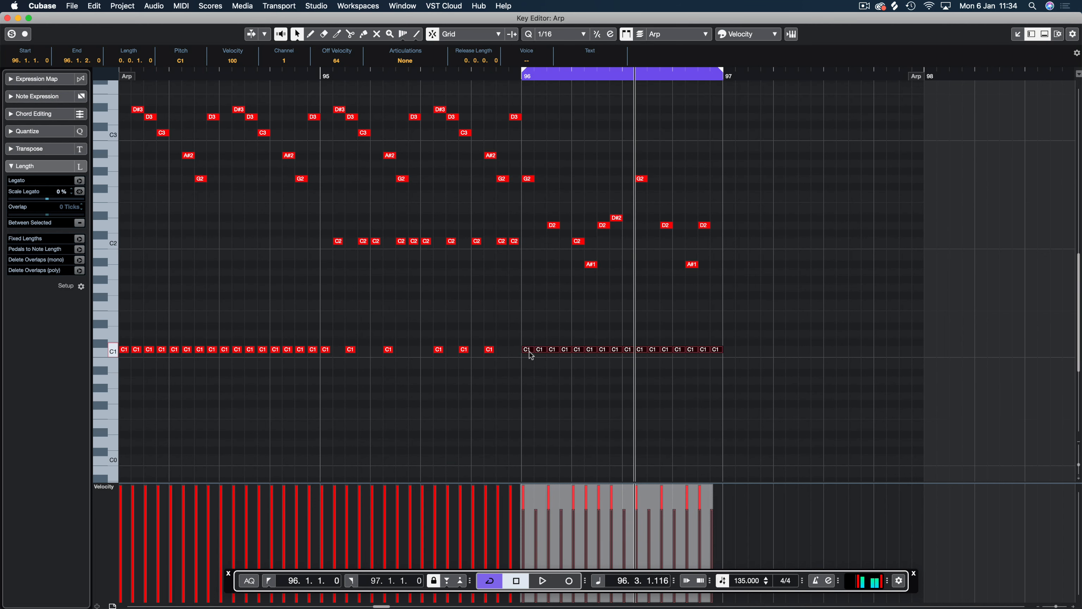
drag(530, 396, 533, 457)
key(space)
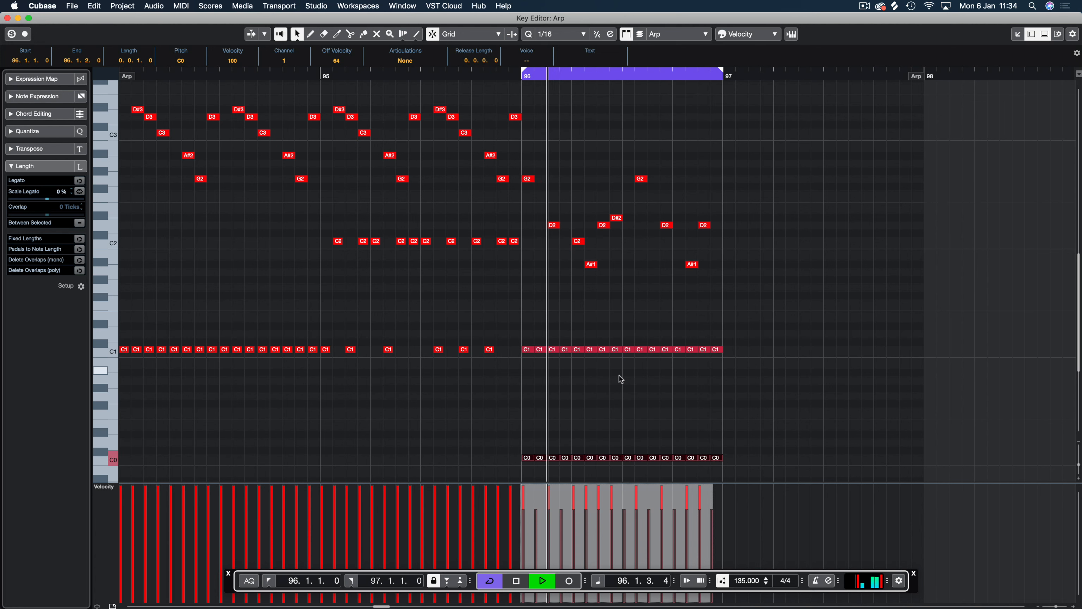
Step: Duplicate all of bar 96's notes into bar 97 and move the loop range to bar 97
drag(743, 326, 524, 472)
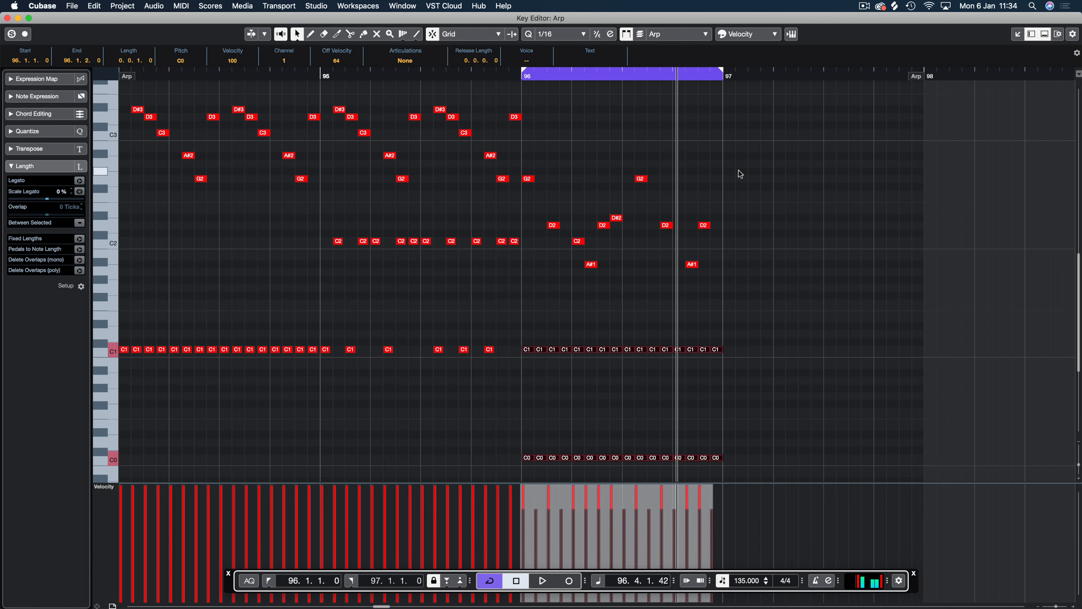
drag(748, 141, 527, 448)
key(alt+d)
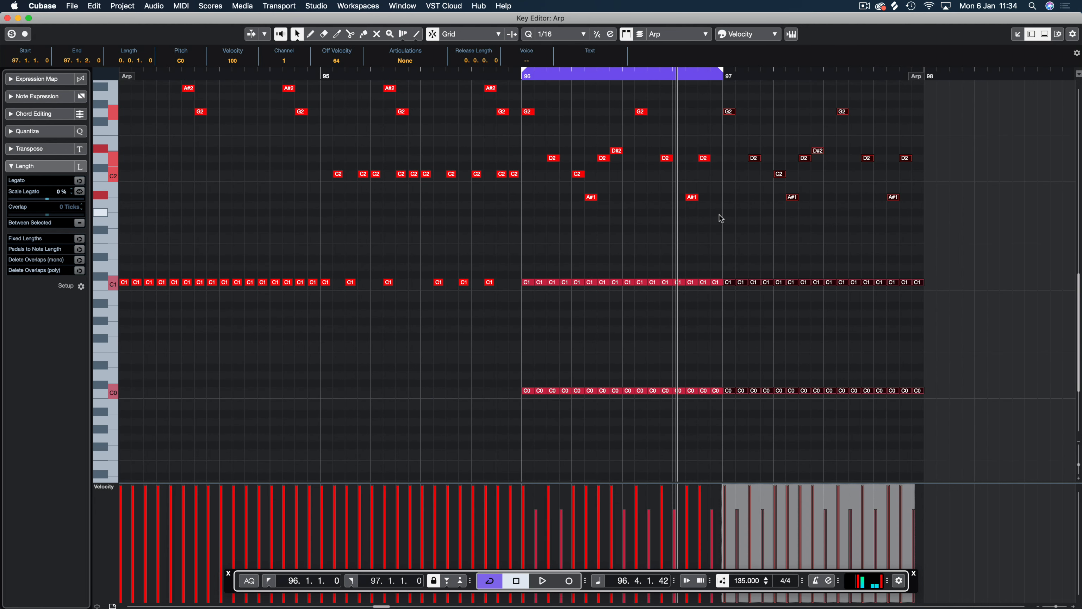
scroll(720, 218, right, 3)
drag(605, 74, 730, 75)
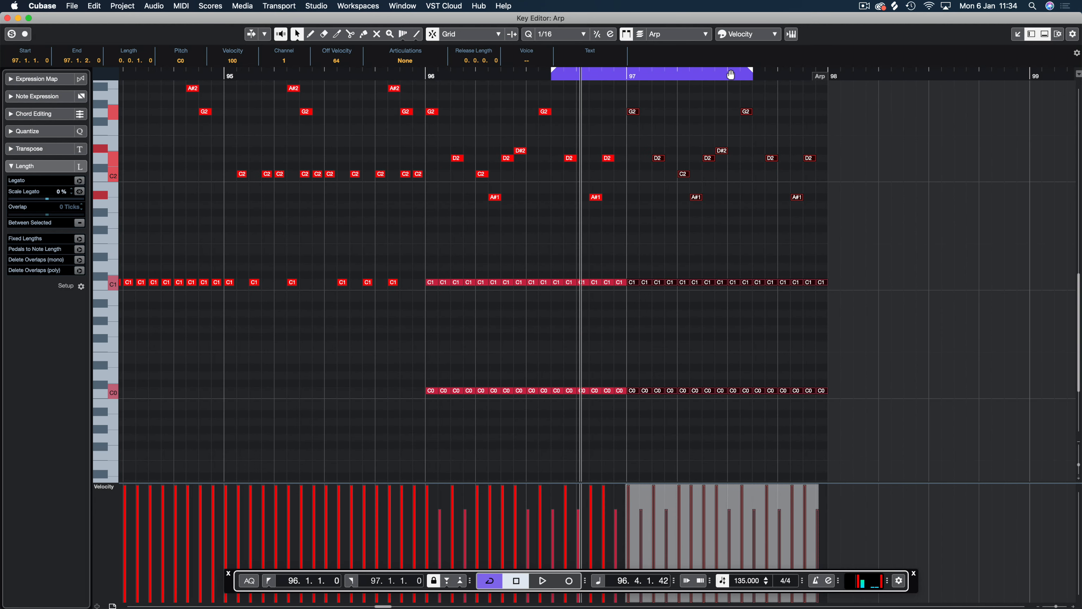
click(791, 94)
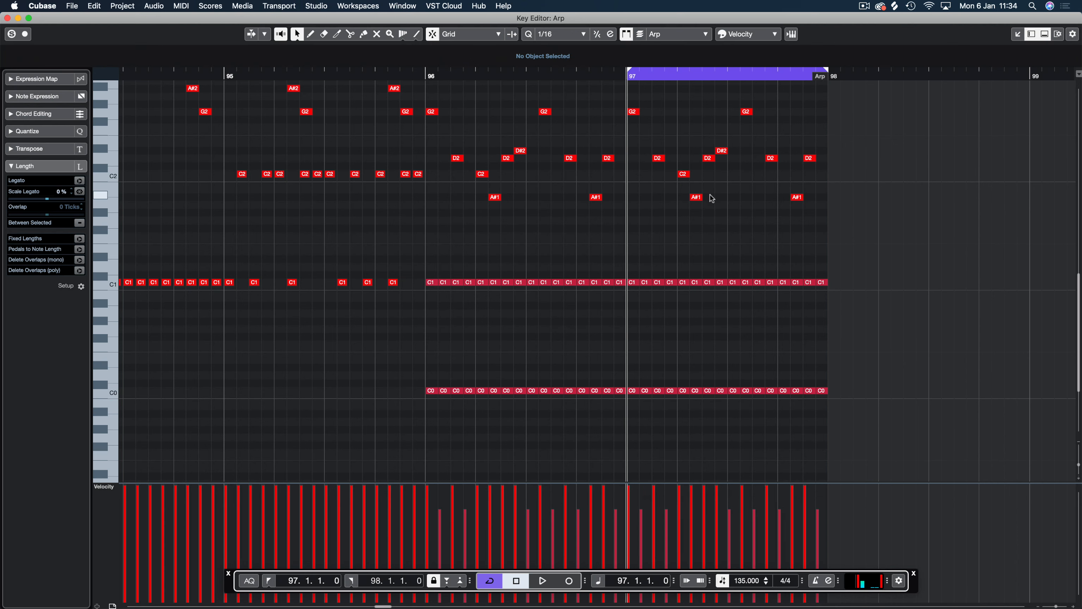
Step: Delete bar 97's C0 row and the C1 notes that coincide with upper arpeggio notes, and play the loop
scroll(708, 198, right, 6)
drag(662, 251, 440, 295)
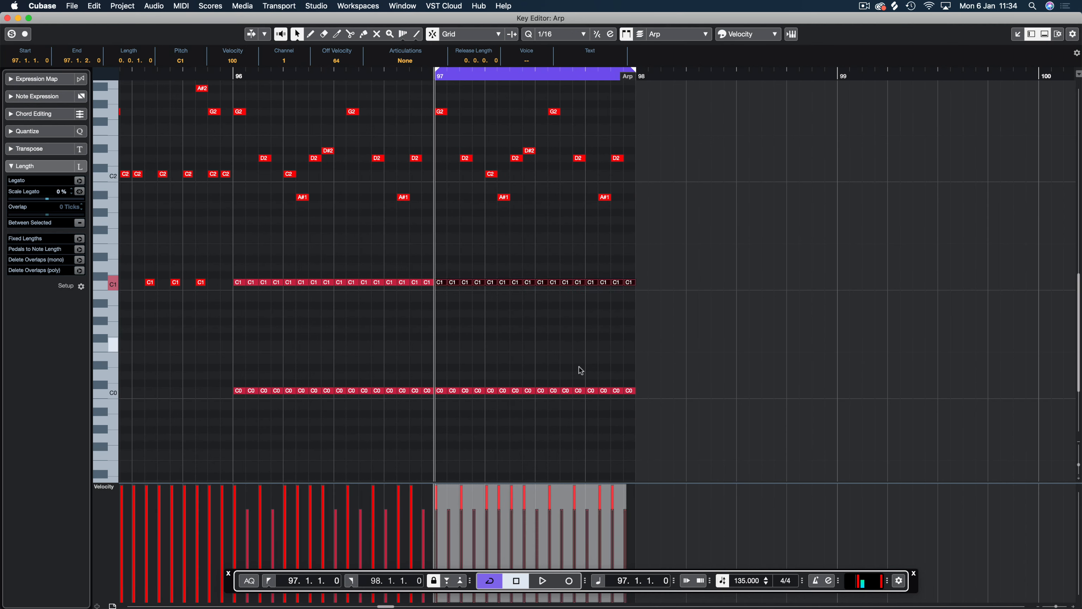
drag(714, 364, 442, 401)
key(Delete)
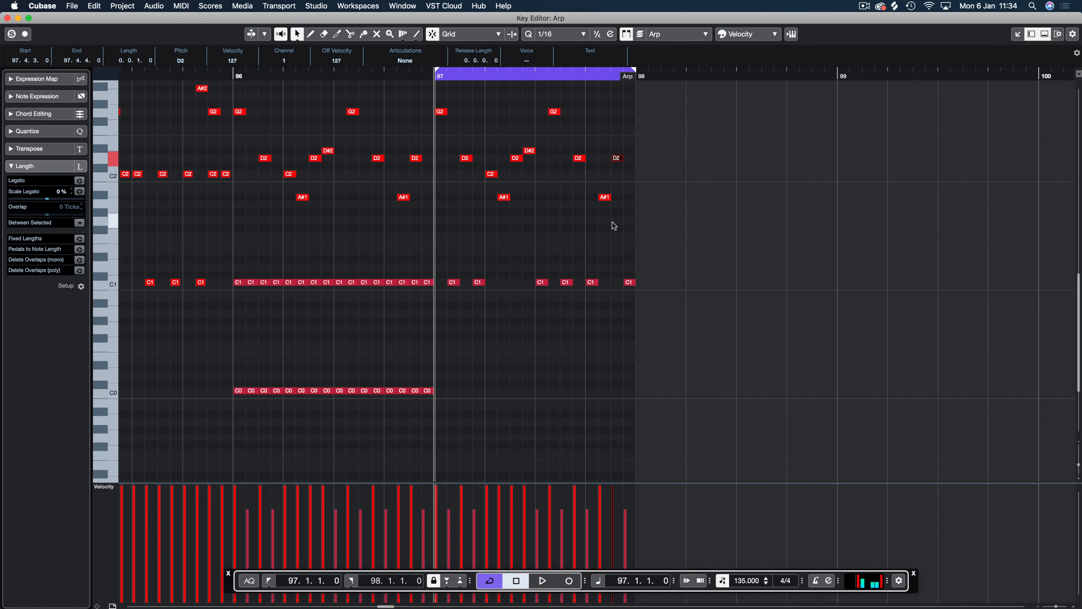
key(space)
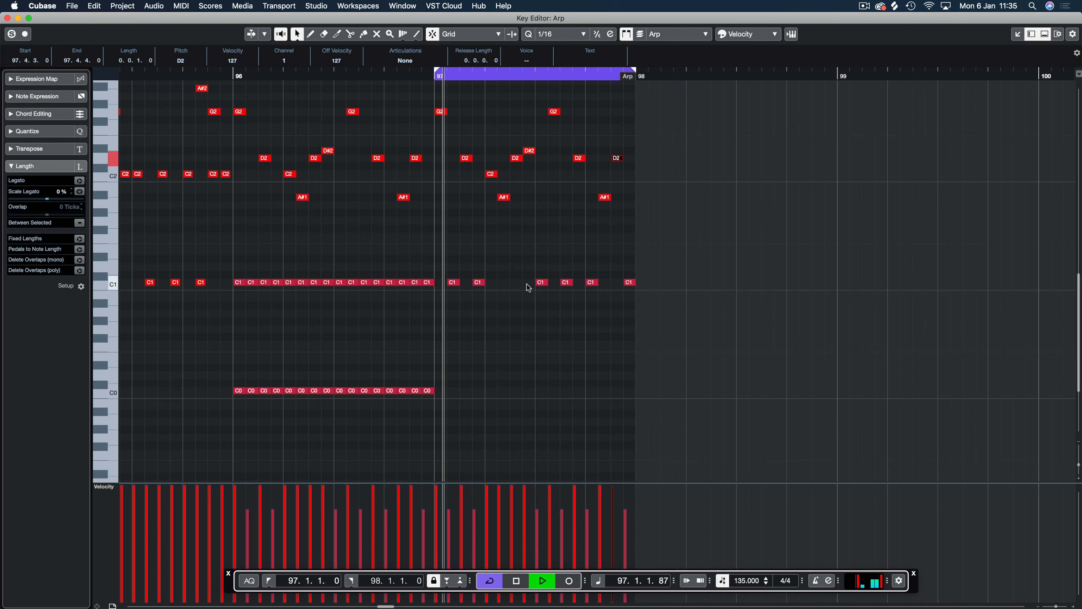
key(space)
Step: Copy bar 97's remaining C1 notes one octave down to C0 and play the loop
drag(635, 266, 454, 298)
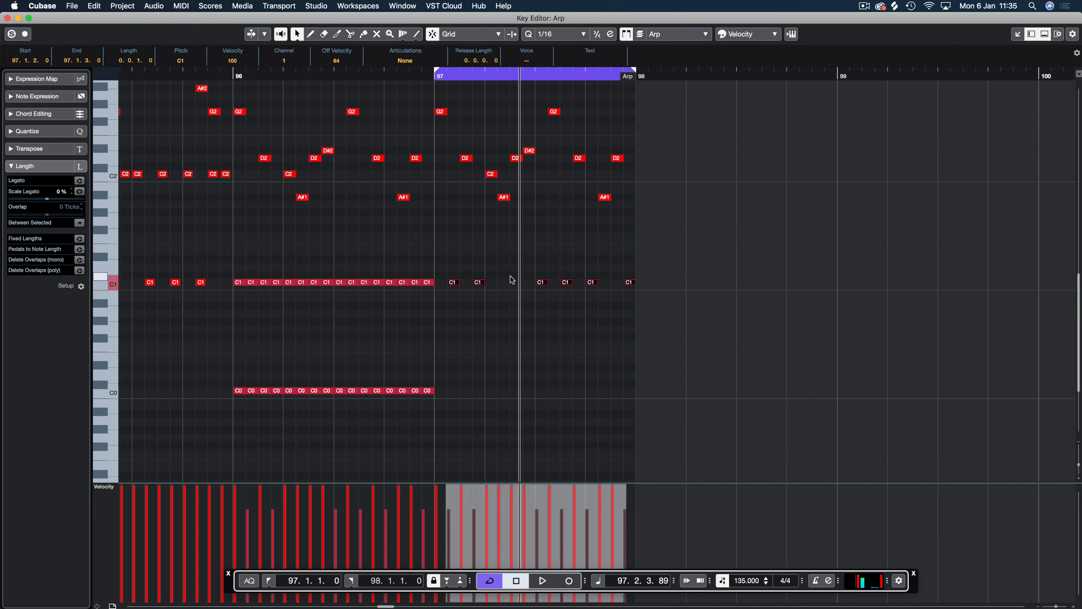
drag(452, 327, 460, 390)
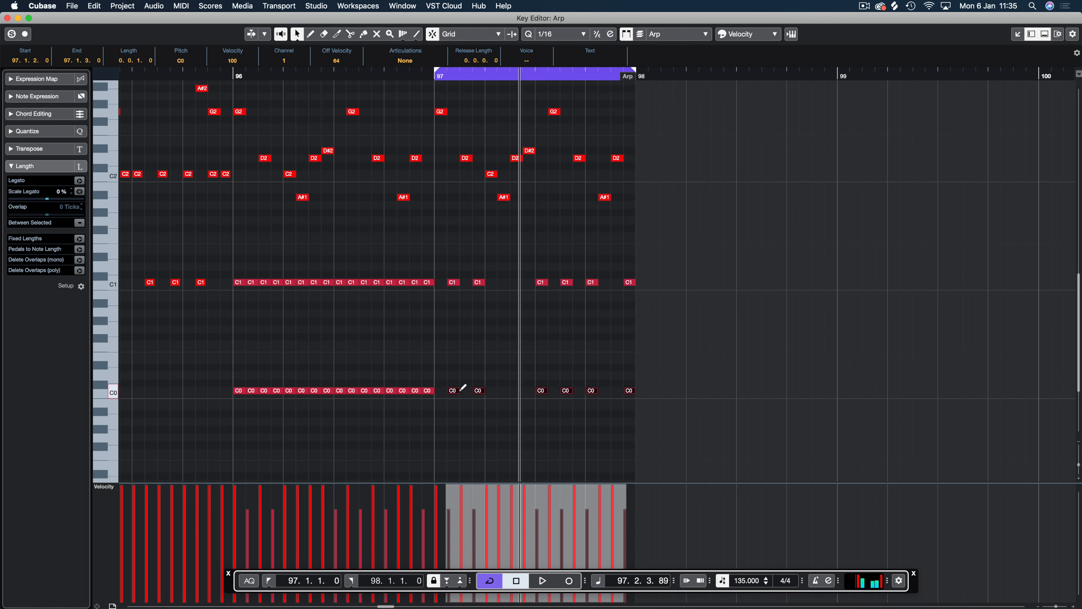
click(528, 344)
key(space)
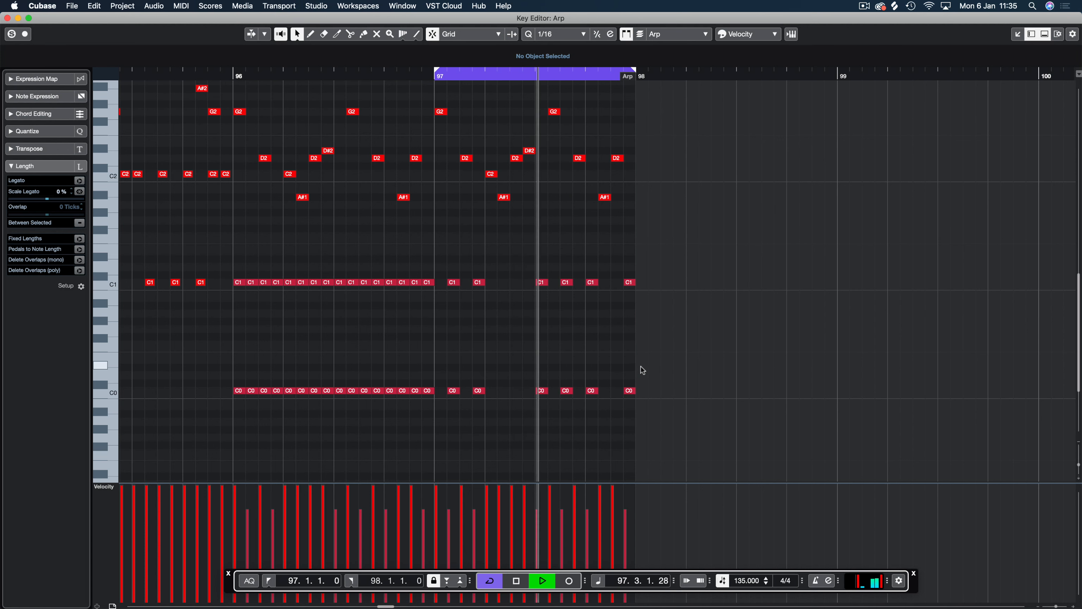
Step: Shift bar 97's C0 notes one sixteenth earlier and play the loop
drag(655, 363, 454, 394)
key(space)
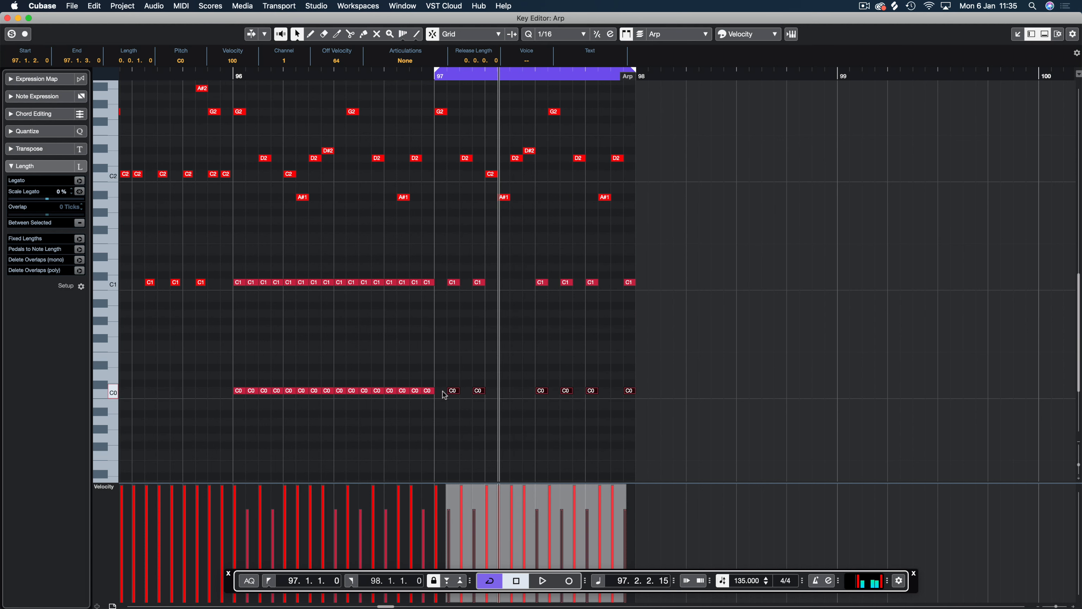
key(ctrl+Left)
key(space)
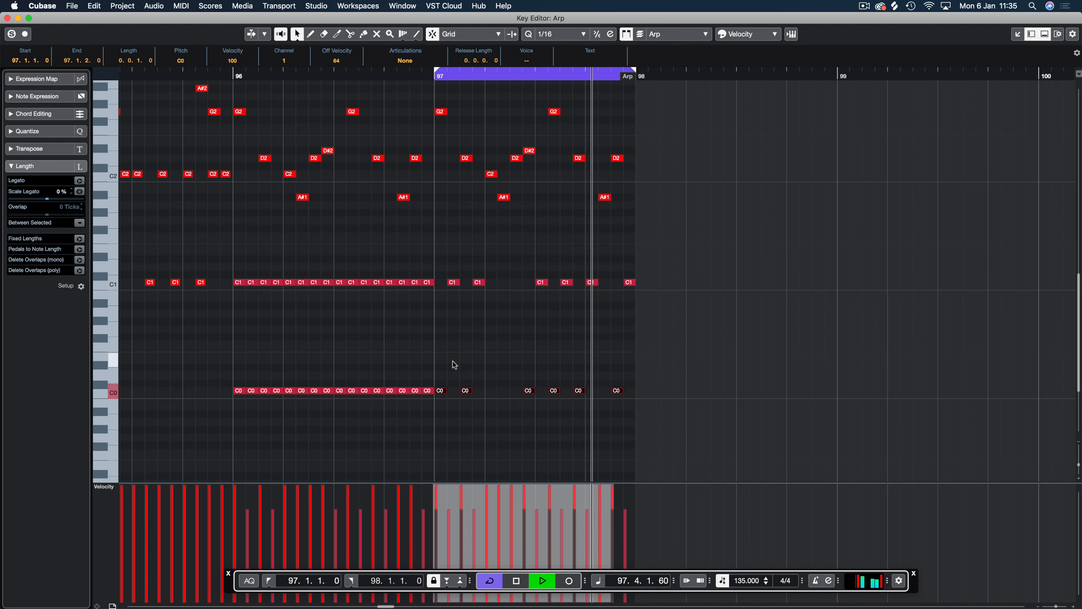
key(space)
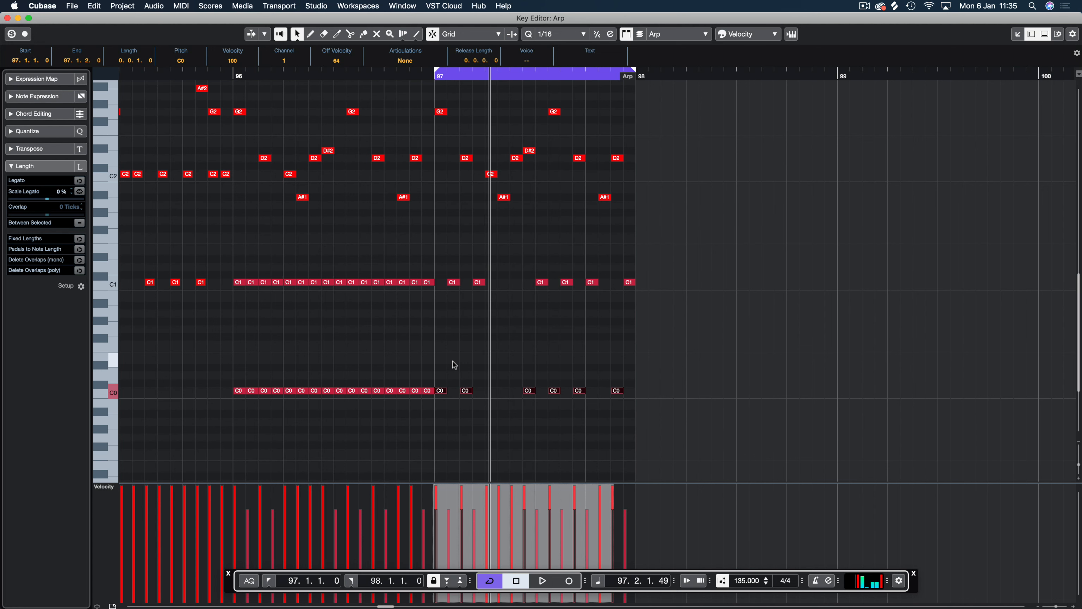
Step: Copy bar 97's upper arpeggio notes one octave up
click(469, 103)
scroll(439, 162, up, 5)
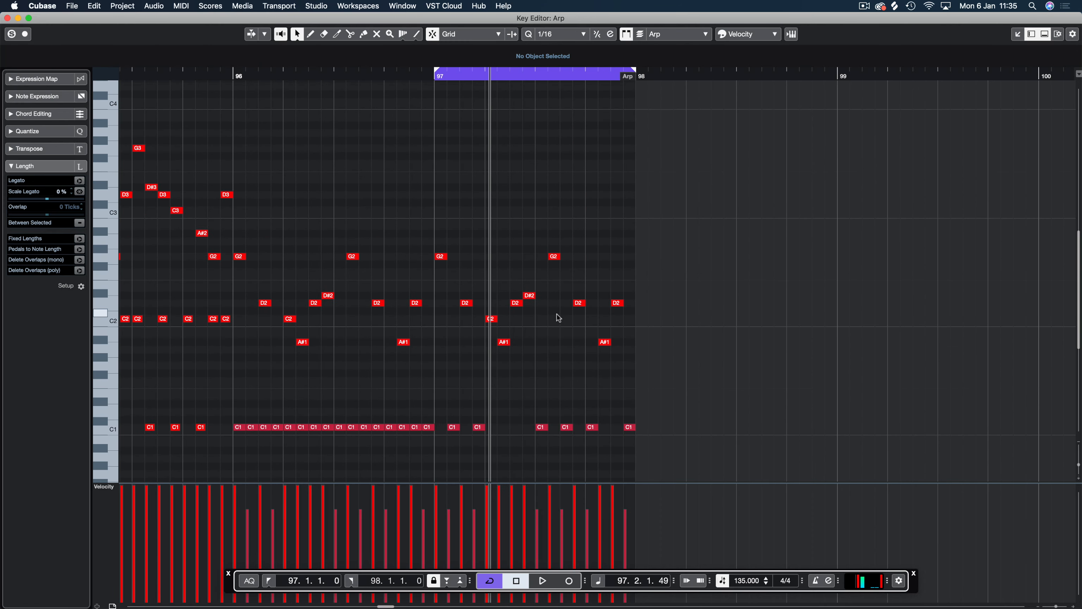
drag(623, 214, 435, 369)
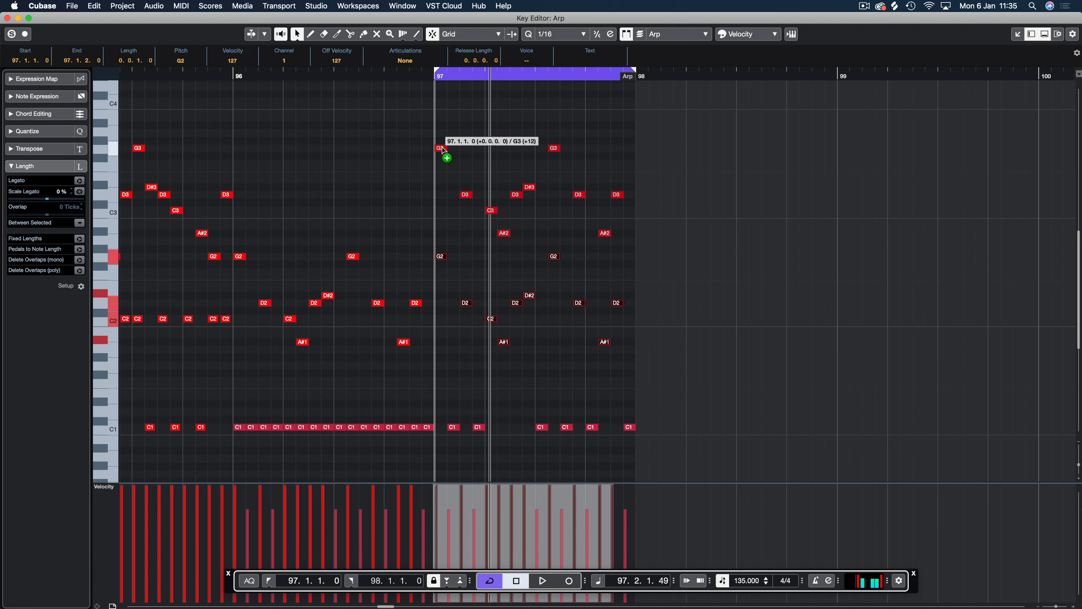
drag(444, 150, 443, 150)
click(466, 127)
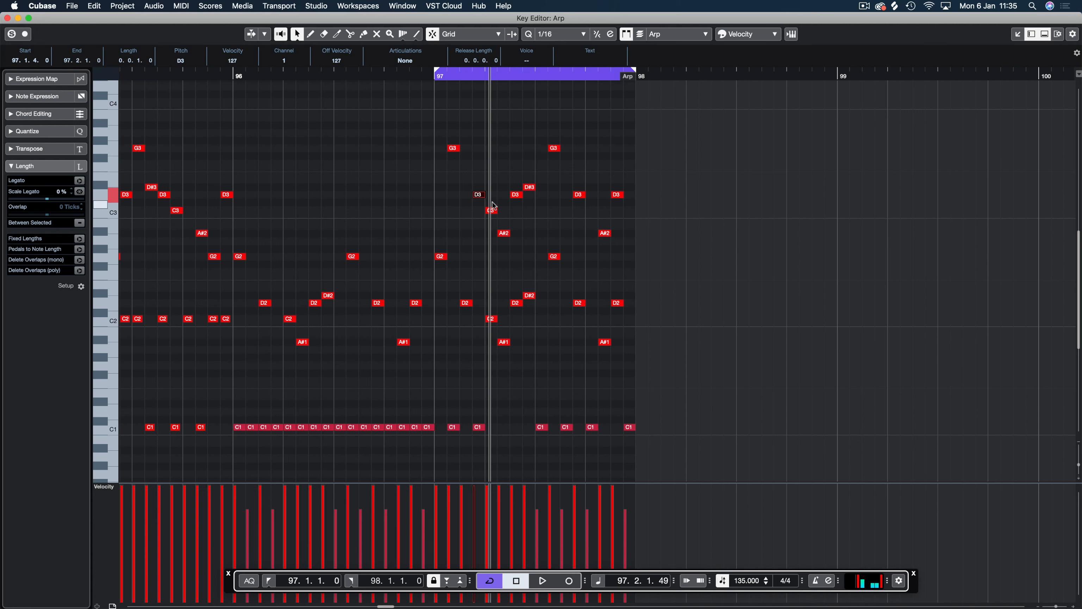
Step: Move the first copied G3 and D3 one sixteenth later and delete the copied C3, A#2, D3 and D#3 mid-bar
drag(511, 234, 512, 234)
key(BackSpace)
drag(519, 180, 531, 199)
key(BackSpace)
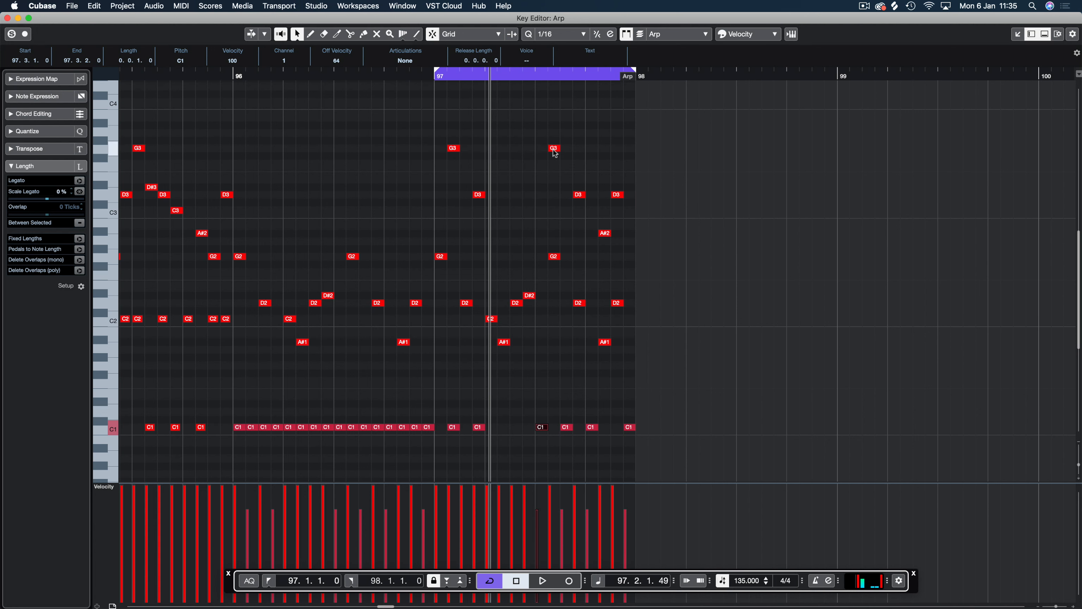
Step: Move the second copied G3, D3 and A#2 one sixteenth earlier, the final D3 one sixteenth later, and play the loop
drag(541, 150, 543, 152)
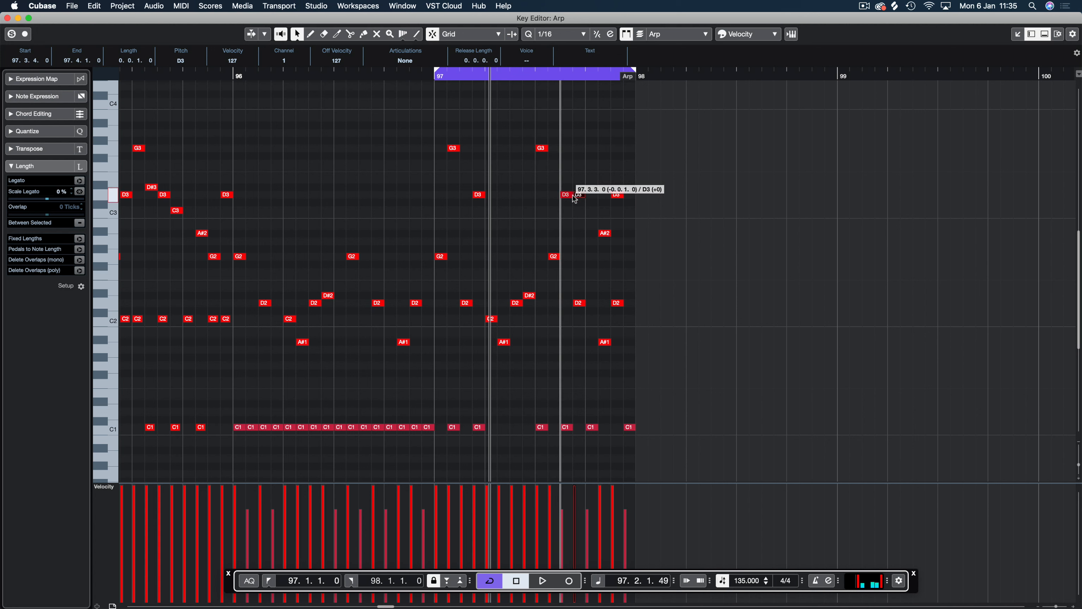
drag(575, 199, 575, 199)
drag(593, 239, 593, 238)
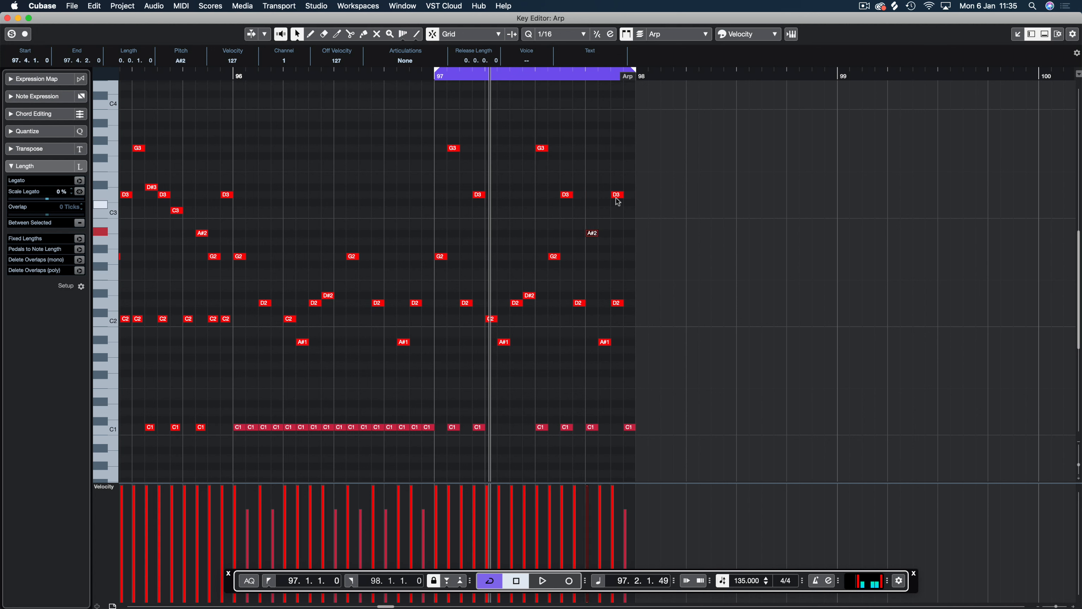
drag(627, 195, 627, 194)
click(614, 152)
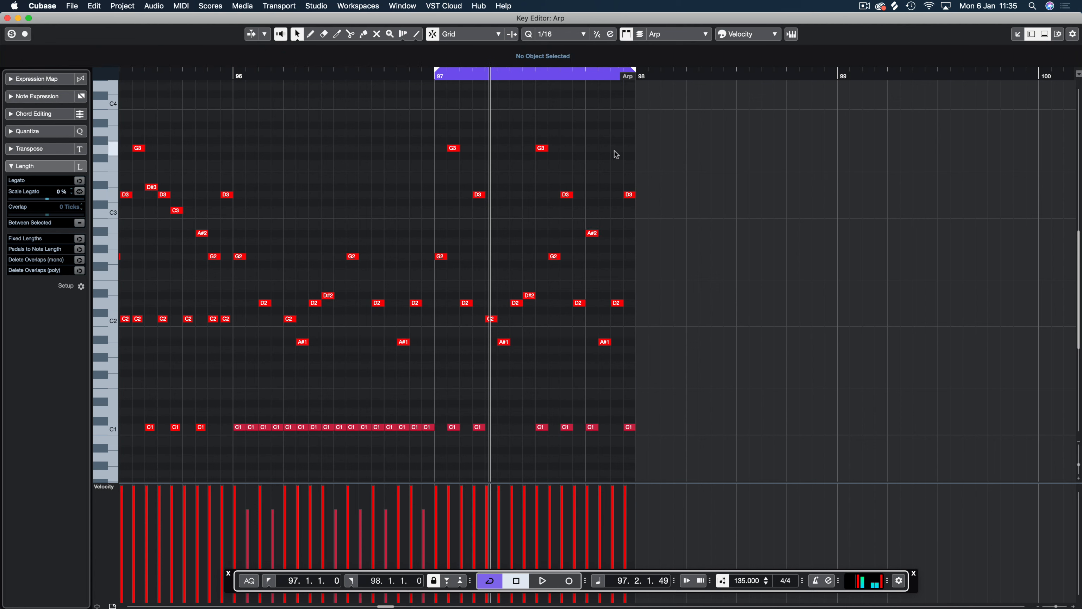
key(KP_1)
key(space)
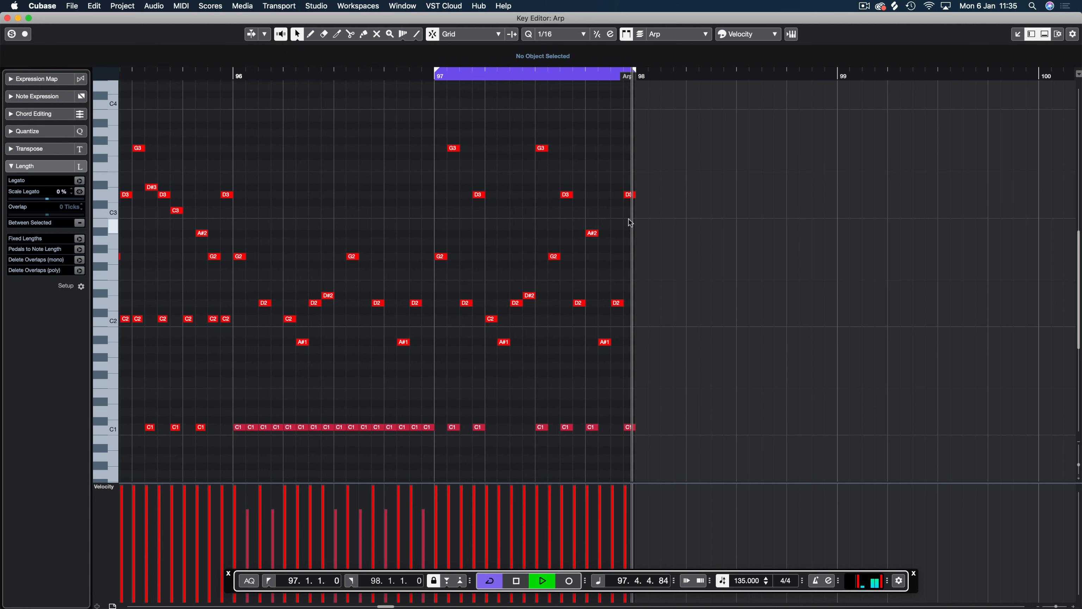
Step: Change the D3 note at 97.1.4 to D#3, trying F3 first, and audition the loop
key(space)
drag(465, 207, 458, 213)
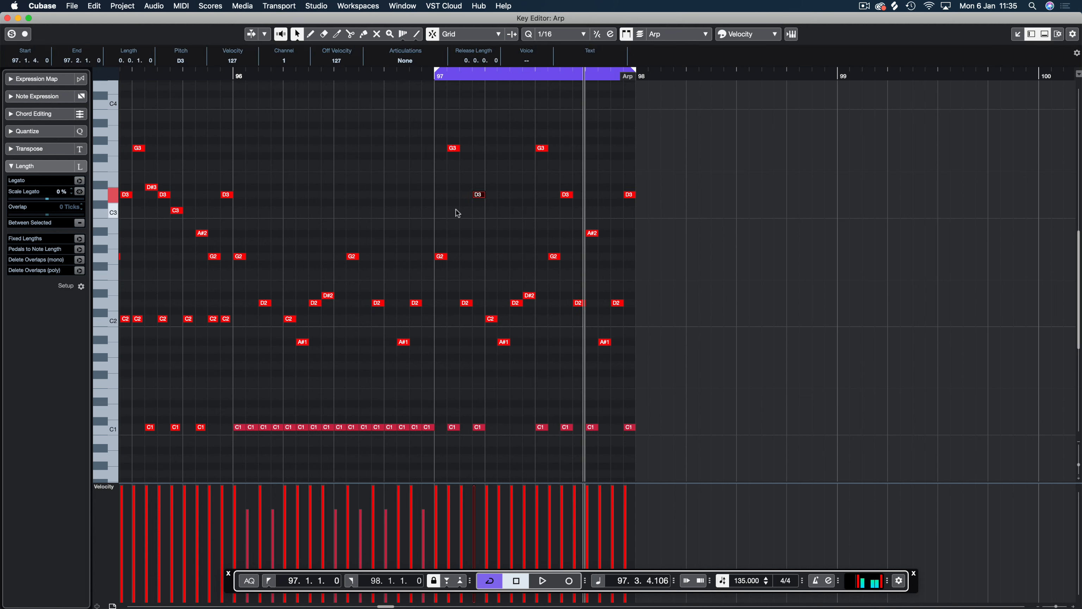
key(space)
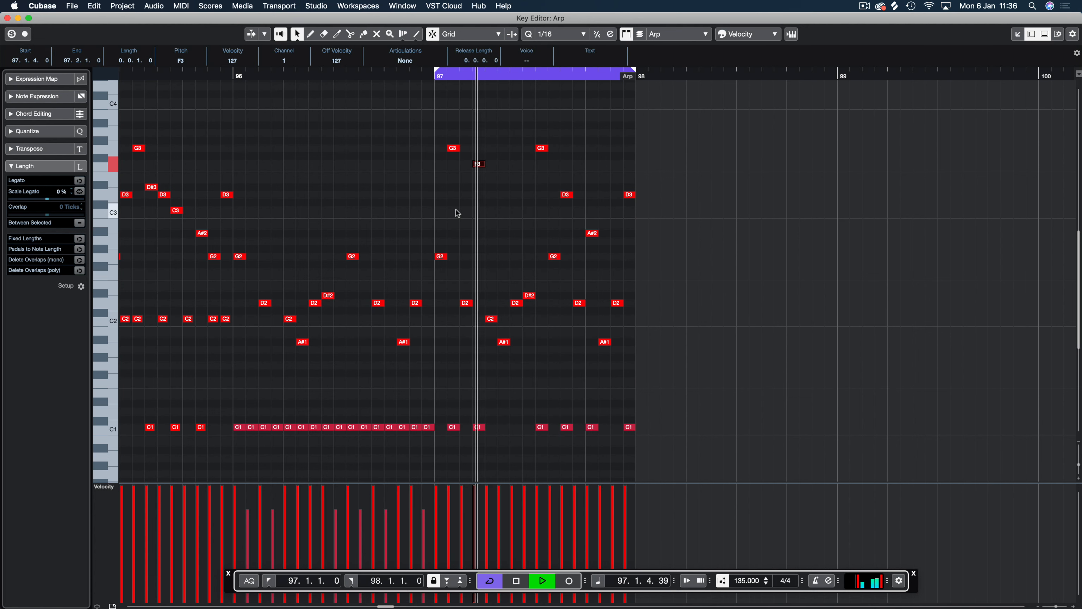
key(space)
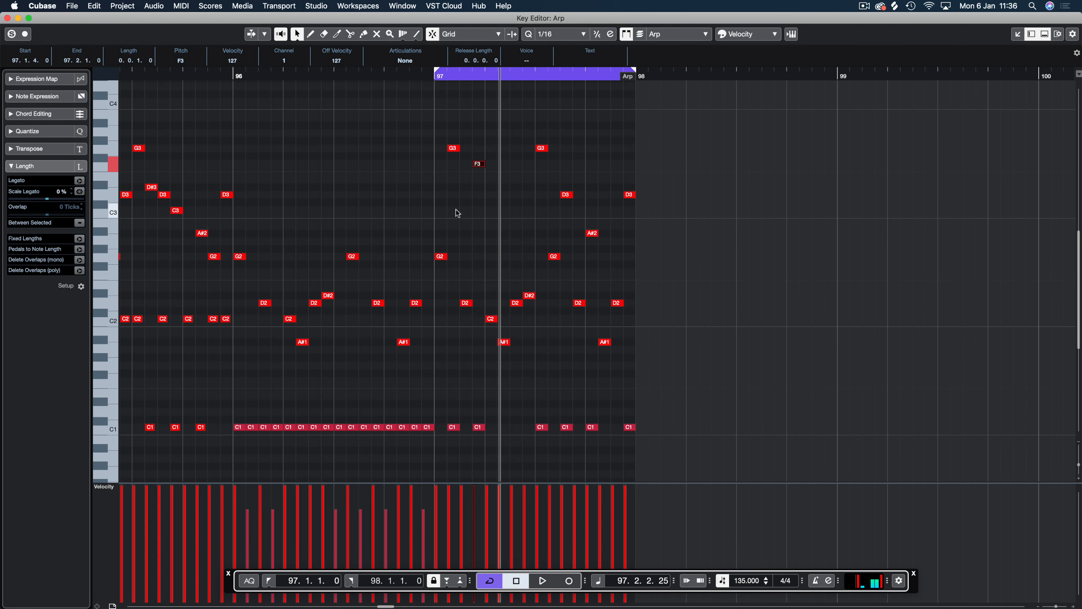
key(space)
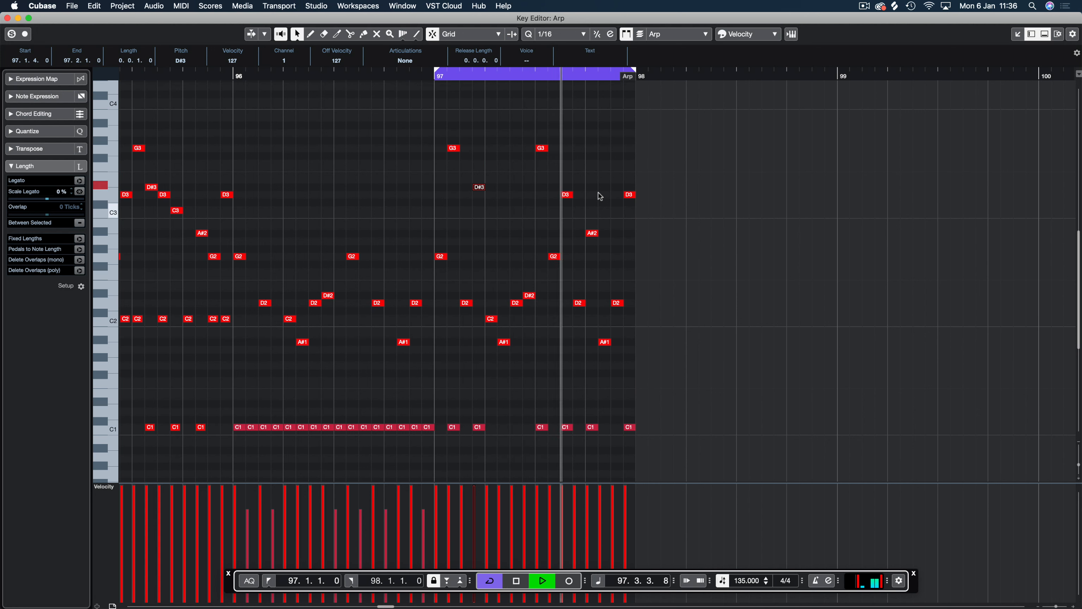
key(space)
Step: Lower bar 97's last D3 note to C3 and audition the loop
drag(629, 199, 630, 212)
key(space)
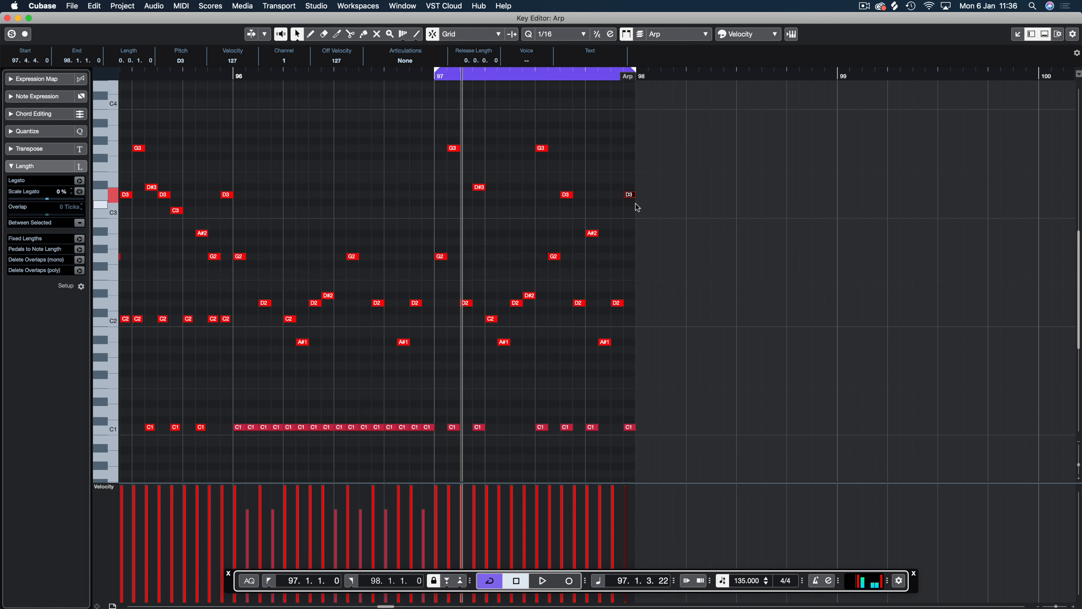
key(space)
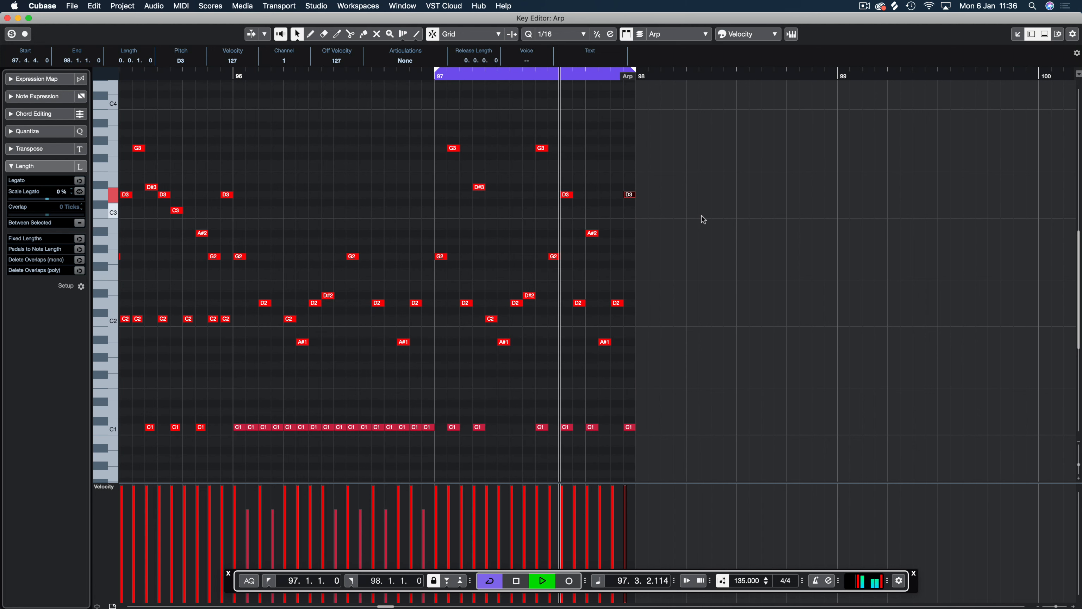
key(space)
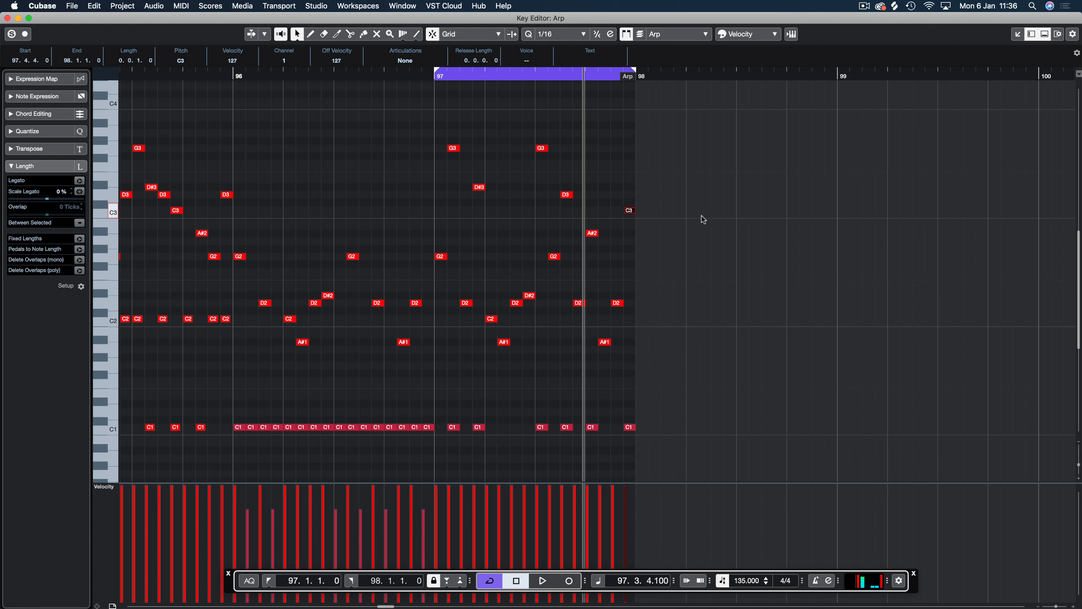
key(KP_1)
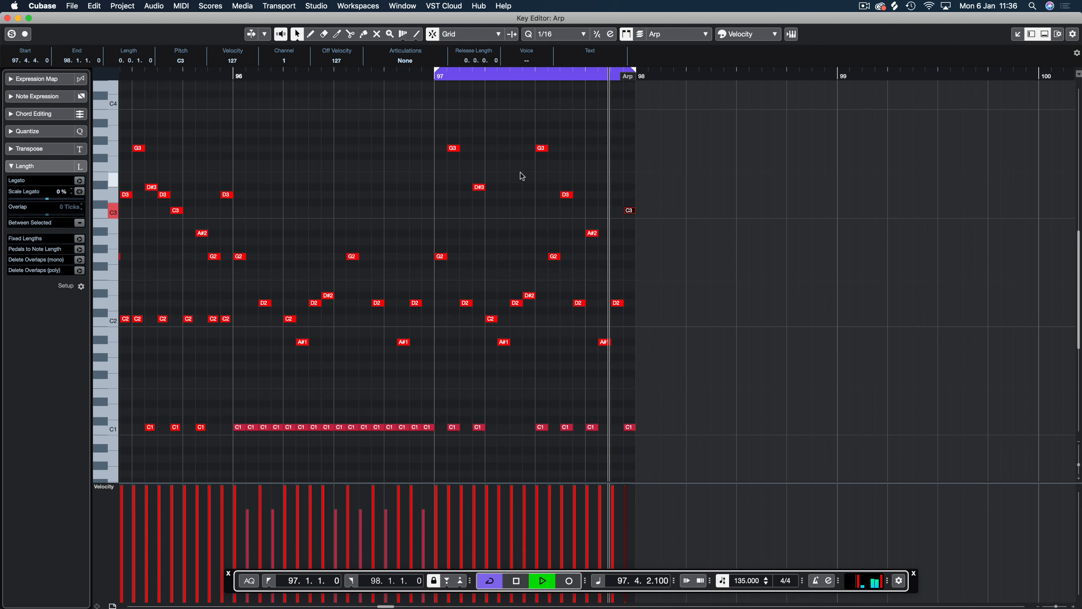
key(space)
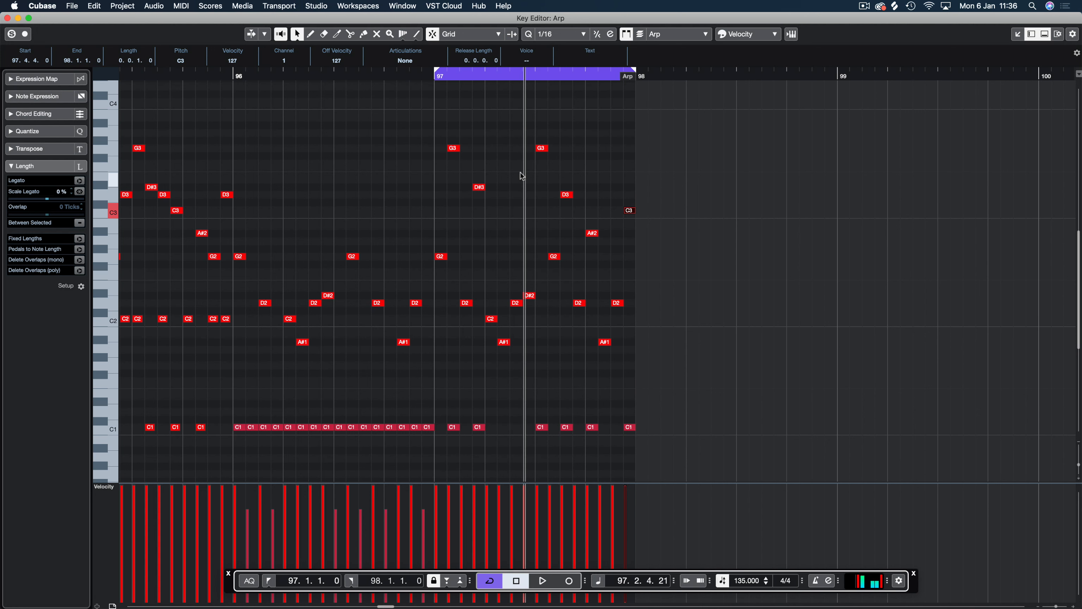
Step: Return to the project, duplicate the second Arp part to bar 98, and open the copy for note editing
key(Return)
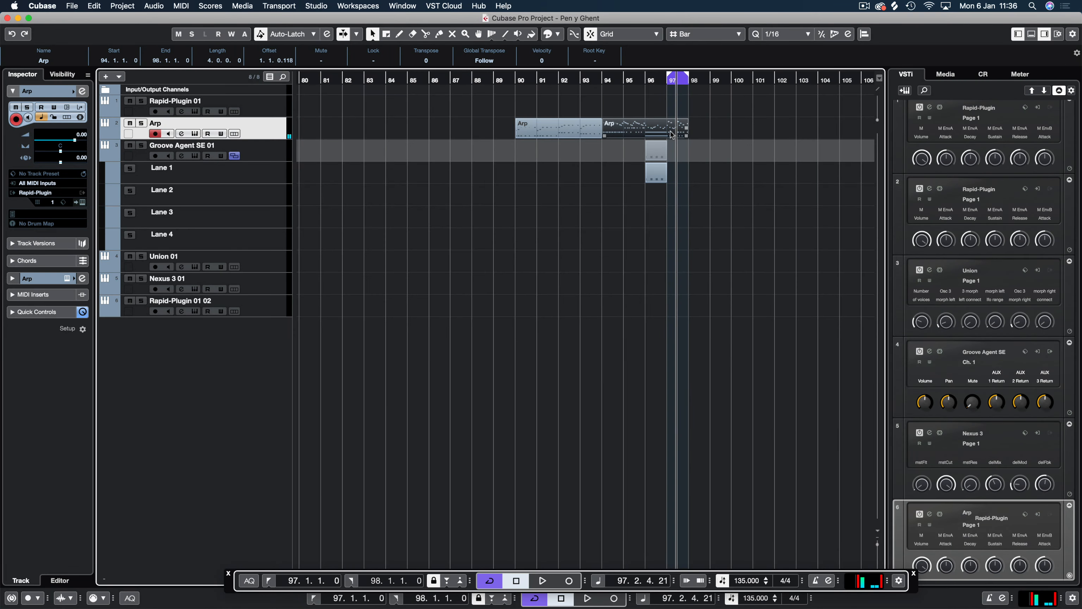
key(super+d)
double_click(702, 132)
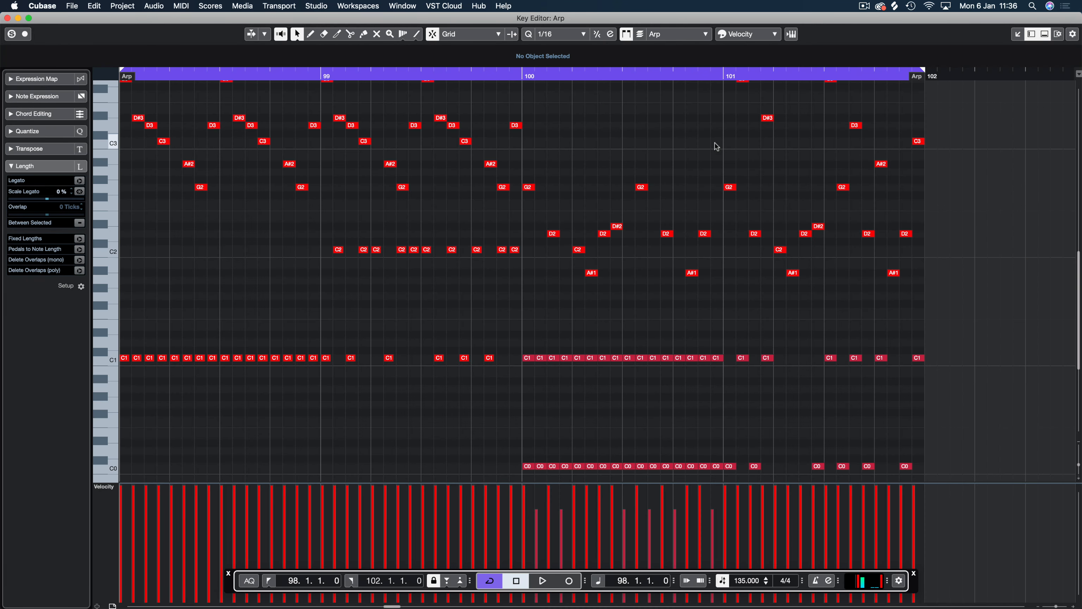
Step: Delete all notes in bars 98 to 100 of the duplicated part, keeping bar 101's pattern
key(g)
key(g)
key(g)
key(g)
key(g)
key(g)
scroll(524, 201, right, 5)
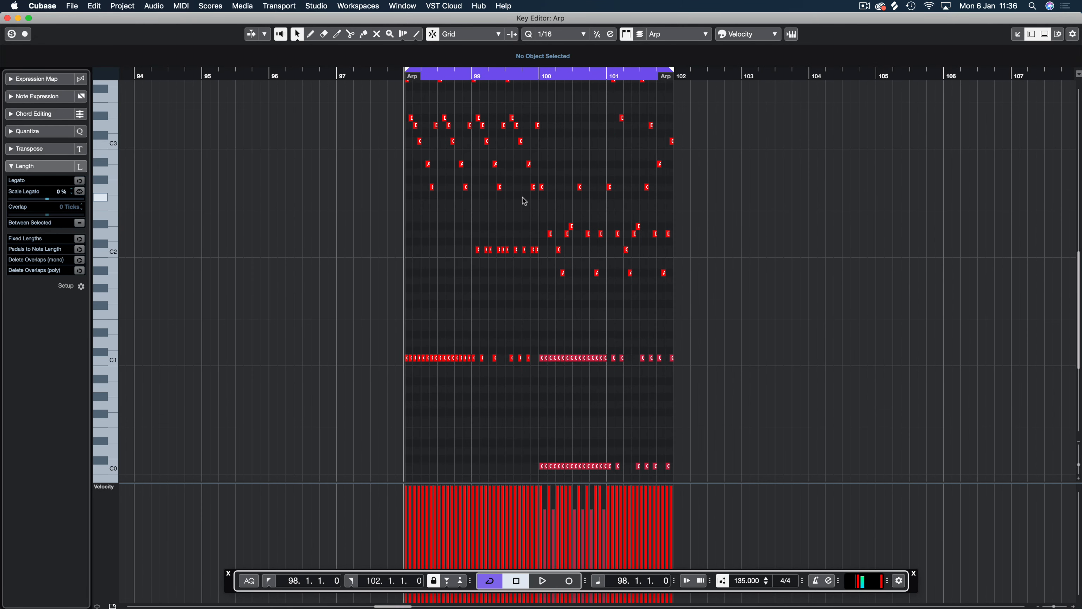
scroll(525, 201, up, 3)
drag(357, 123, 607, 425)
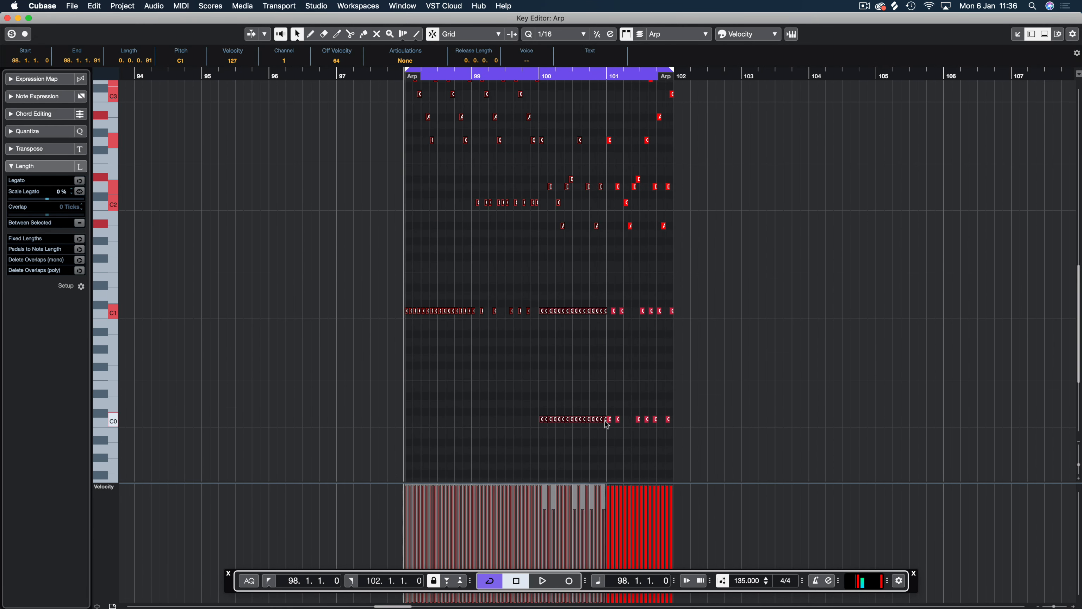
key(Delete)
Step: Move bar 101's notes to bar 98 and duplicate them three times to fill bars 98 to 101
drag(710, 428, 577, 81)
scroll(624, 333, down, 10)
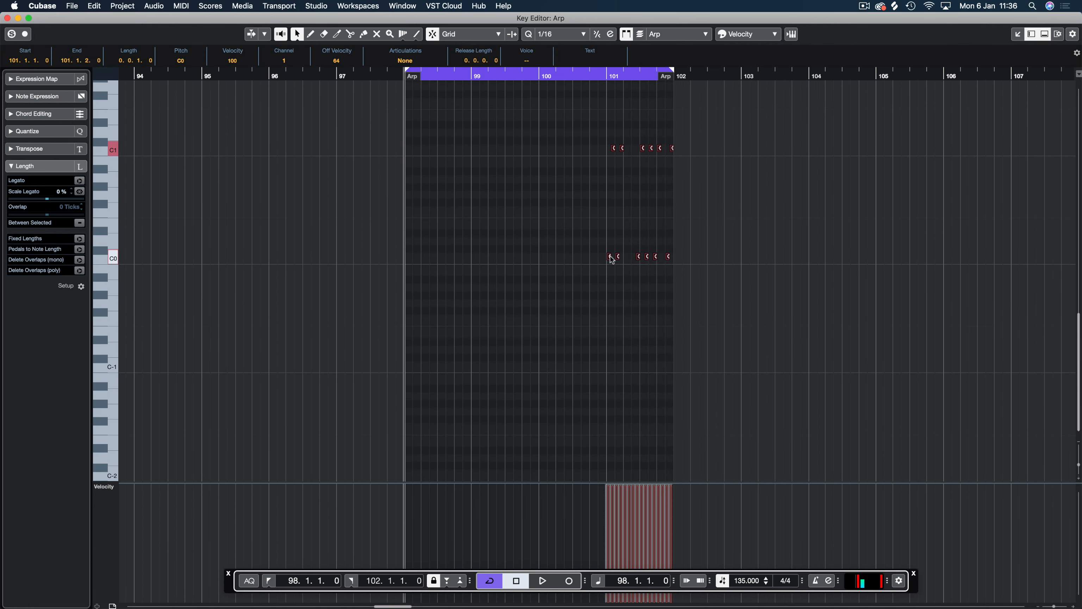
drag(612, 259, 409, 260)
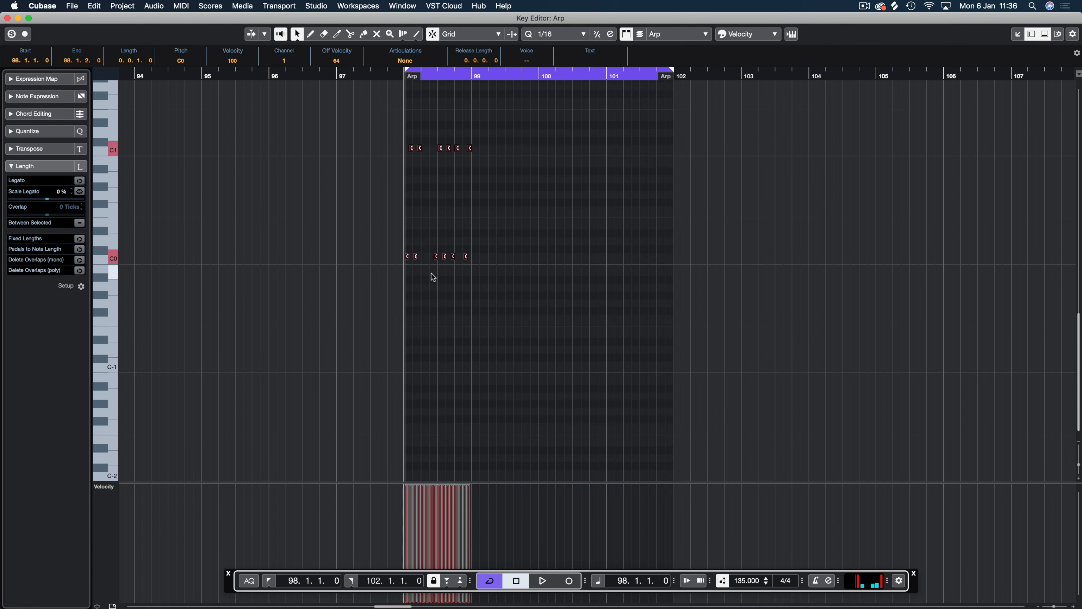
key(alt+d)
key(alt+d)
key(alt+d)
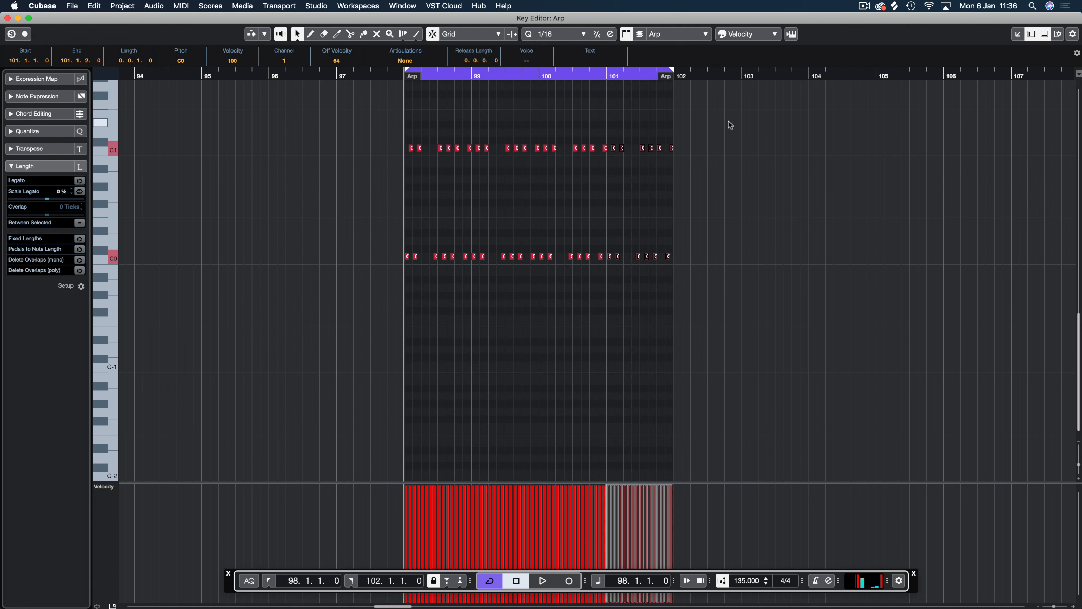
Step: Raise the C1 and C0 bass notes in bars 100 and 101 by three semitones to D# and play the loop
drag(725, 118, 472, 289)
drag(524, 120, 530, 65)
drag(757, 278, 543, 428)
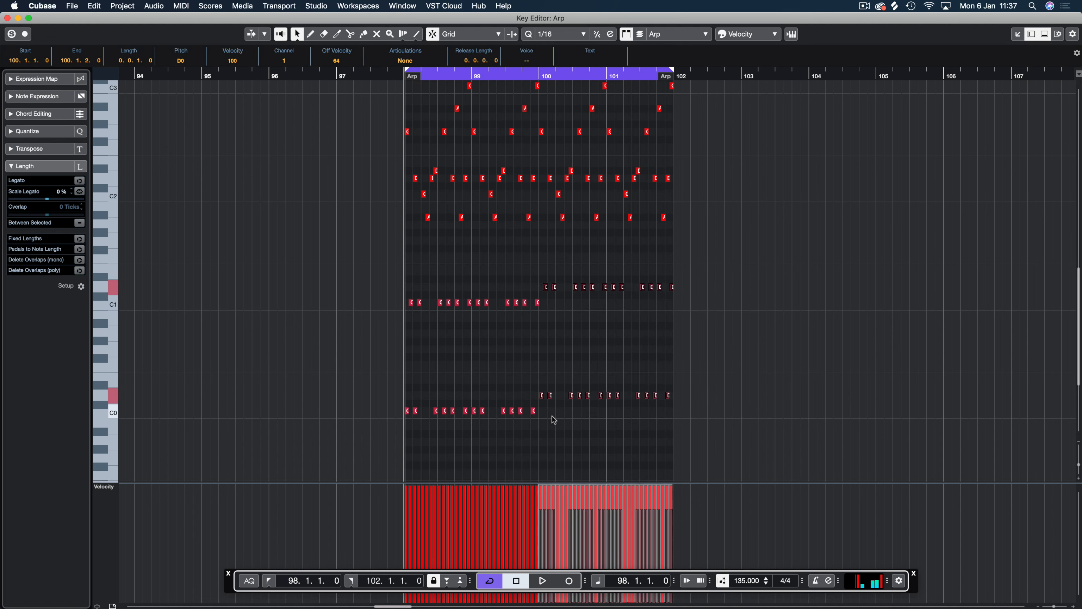
key(space)
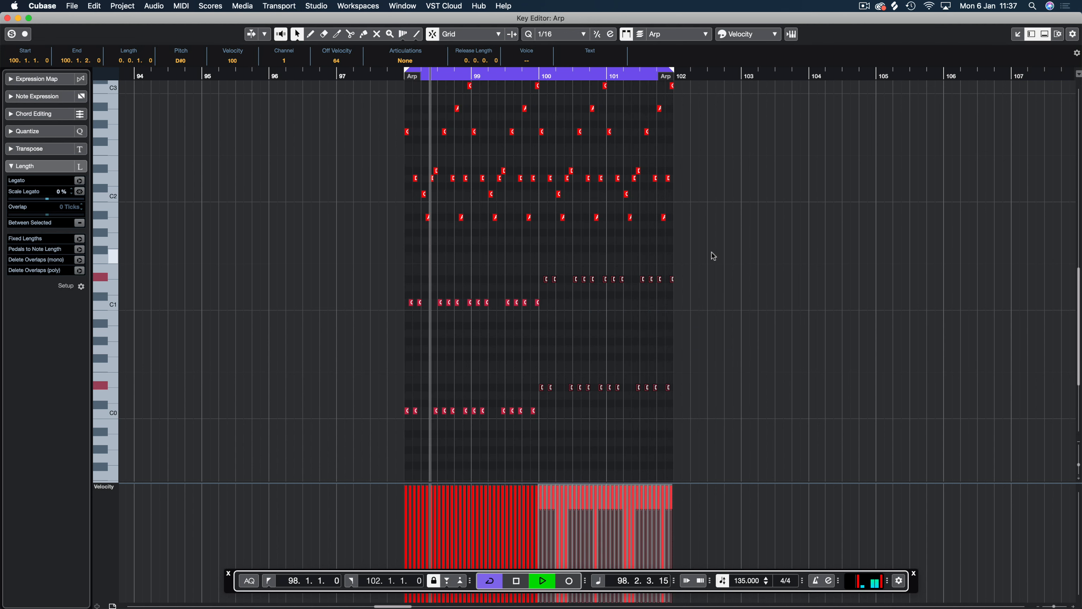
drag(712, 254, 608, 396)
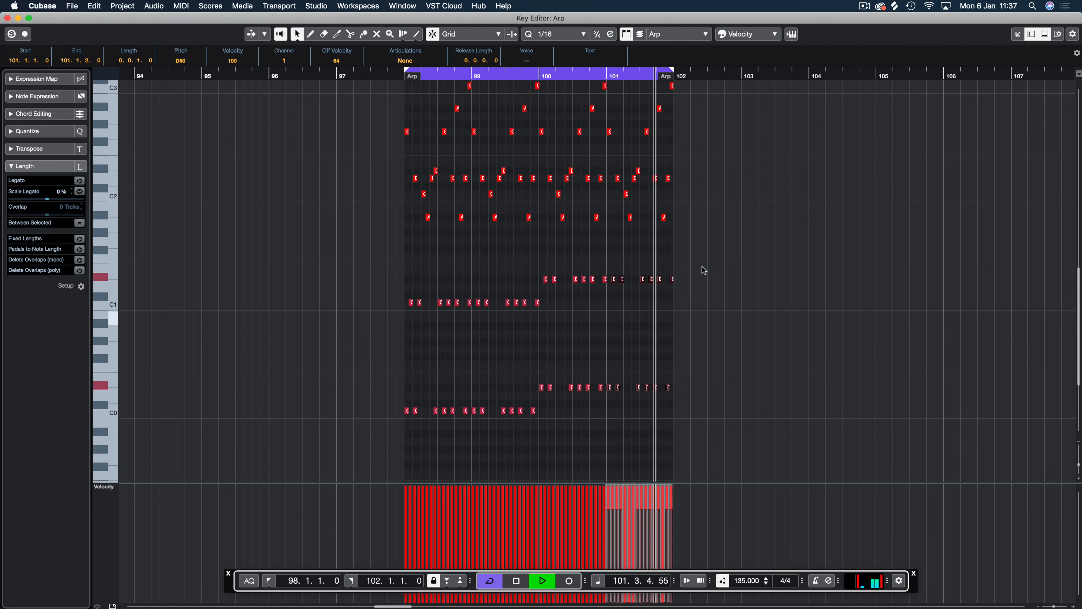
Step: Stop playback, return to the project, duplicate the third Arp part to bar 102, and glue the two parts together
key(Return)
key(space)
key(super+d)
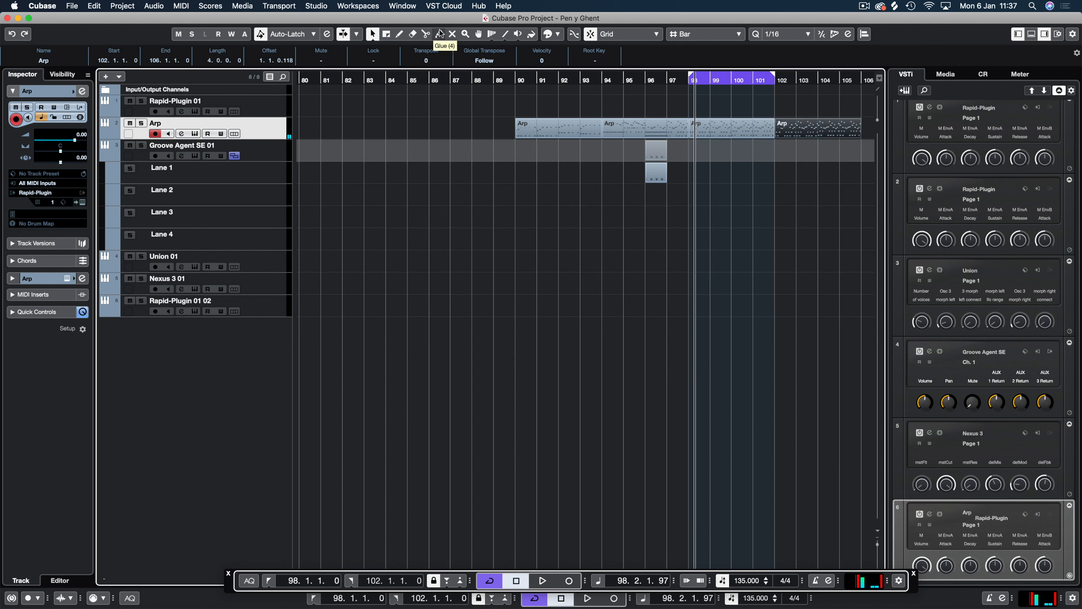
click(800, 123)
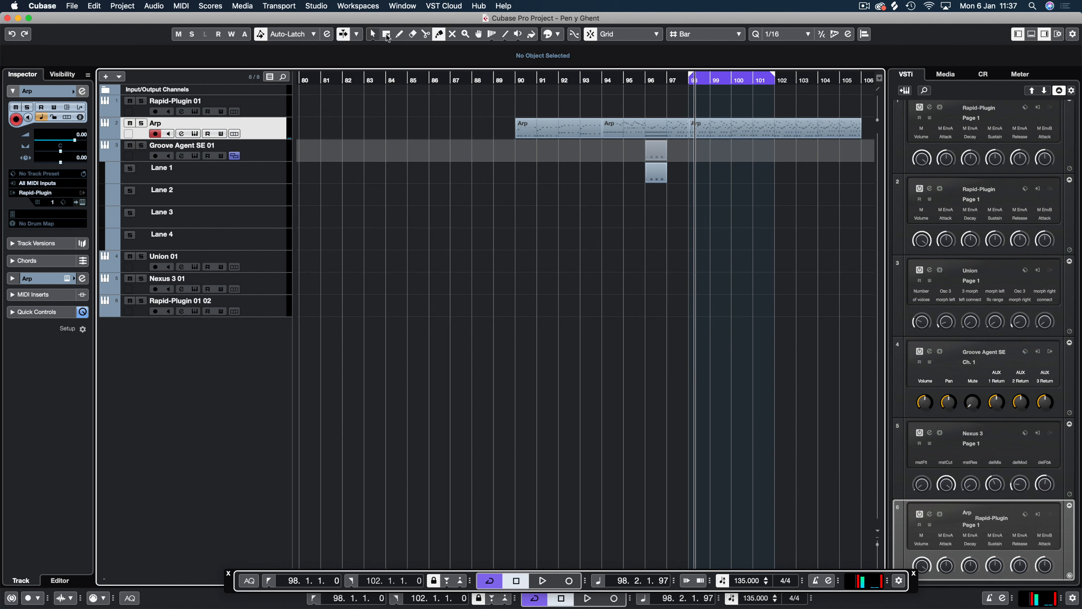
Step: Open the glued Arp part at bar 98 and raise the C1 and C0 bass notes in bars 102 and 103 to G
double_click(805, 135)
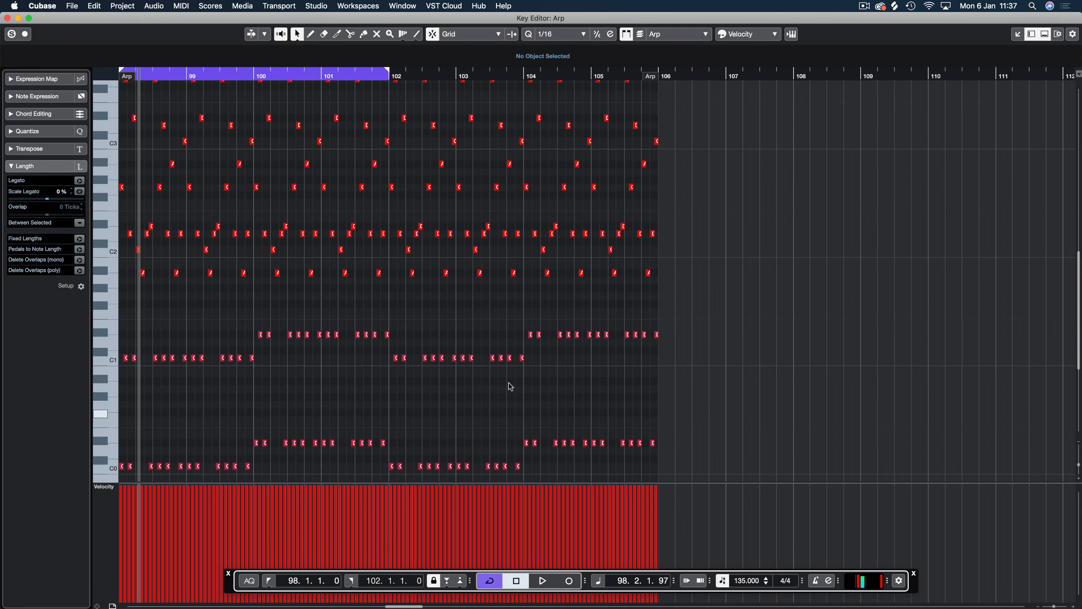
drag(521, 354, 391, 473)
key(Up)
key(Up)
key(Up)
key(Up)
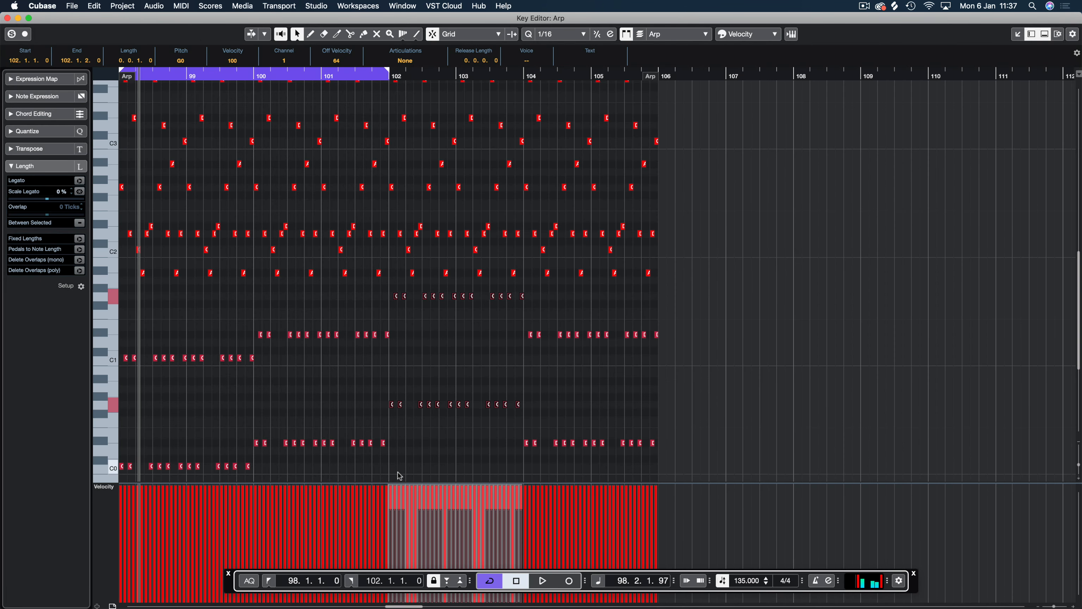
Step: Play the part, extend the loop end to bar 106, and raise the bass notes in bars 104 and 105 two semitones to F
key(space)
drag(744, 304, 546, 476)
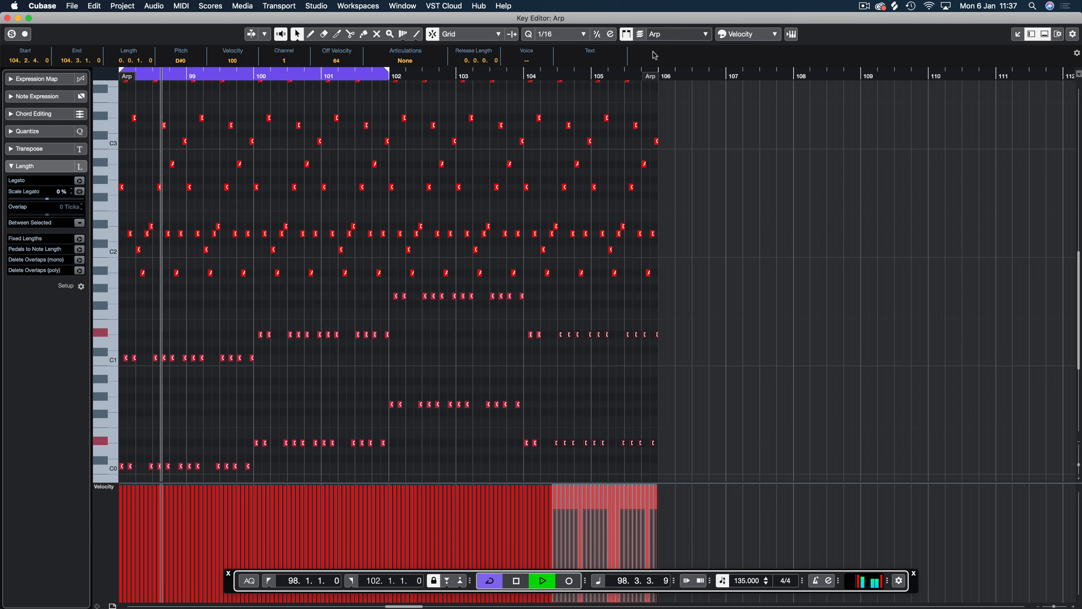
alt+click(658, 73)
drag(692, 310, 527, 460)
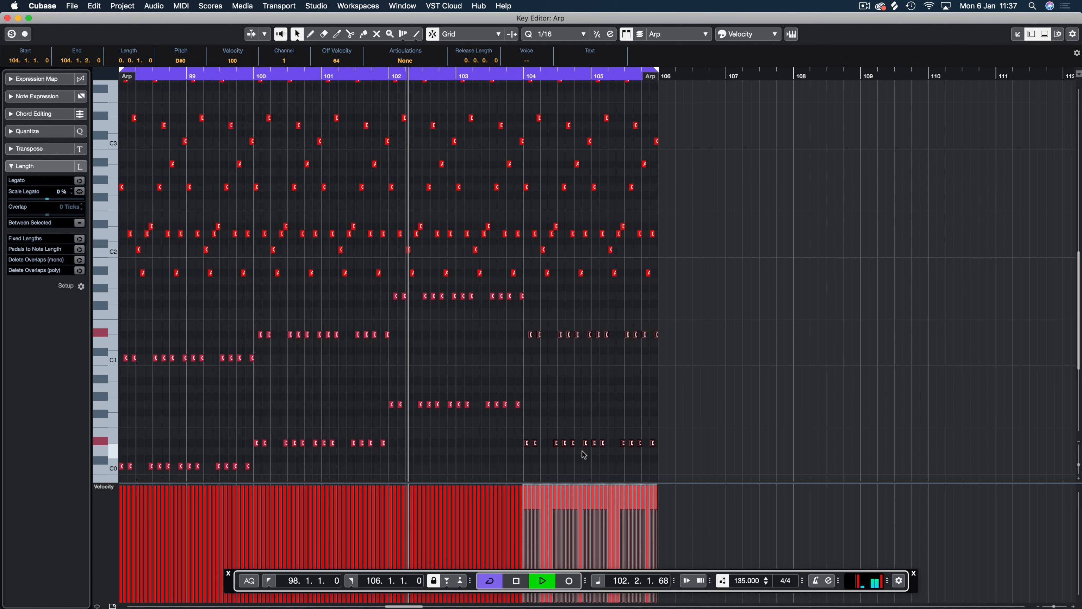
key(Up)
key(Up)
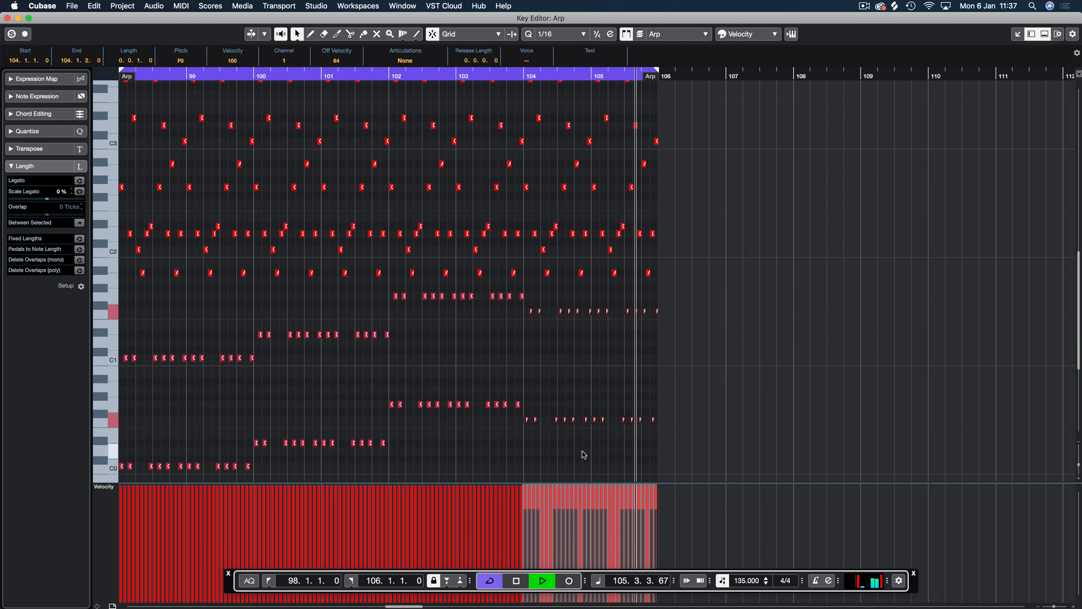
click(725, 212)
Step: Raise the top notes in bars 102 to 105 to A#3 and play from bar 101
scroll(724, 140, up, 3)
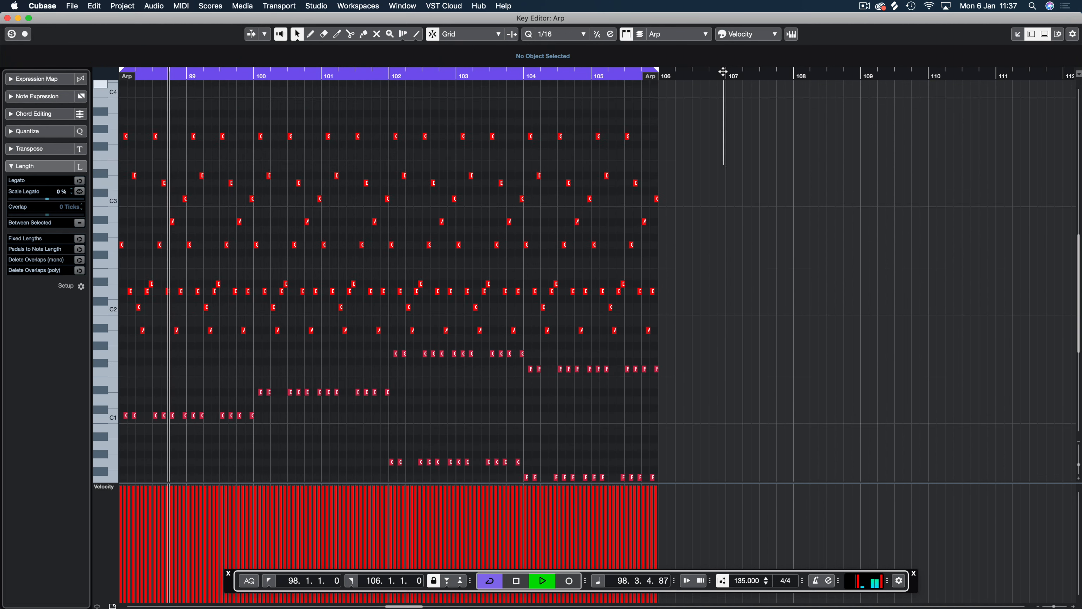
scroll(682, 171, up, 1)
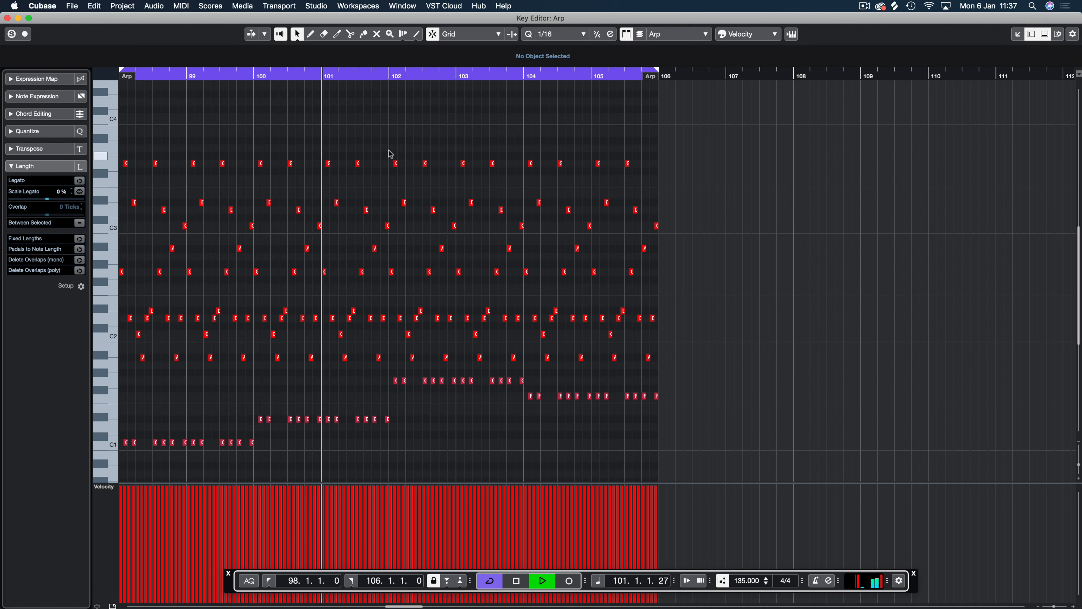
drag(387, 145, 688, 170)
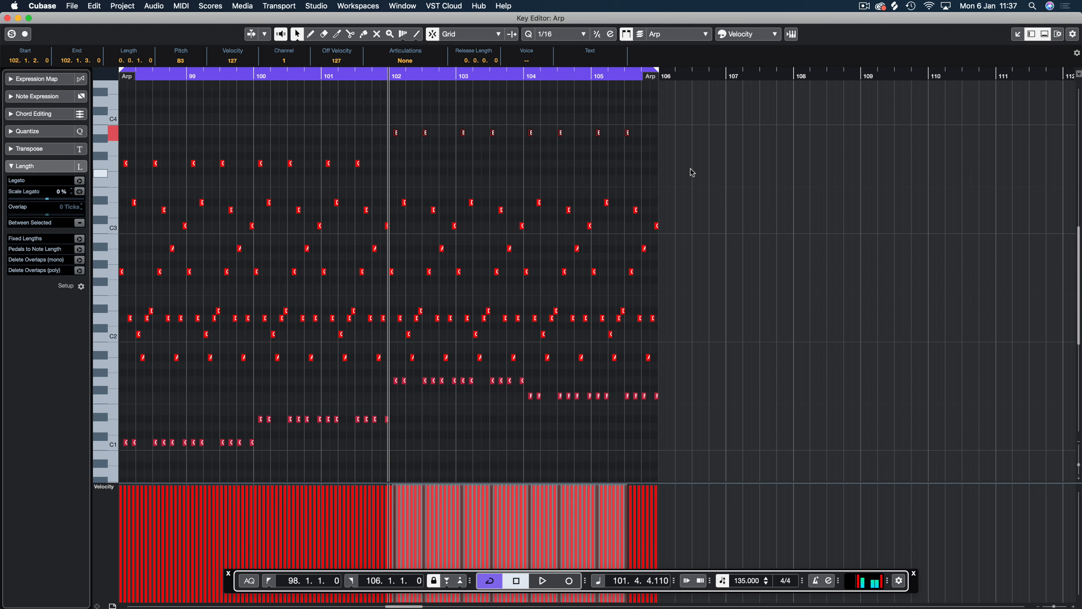
key(Down)
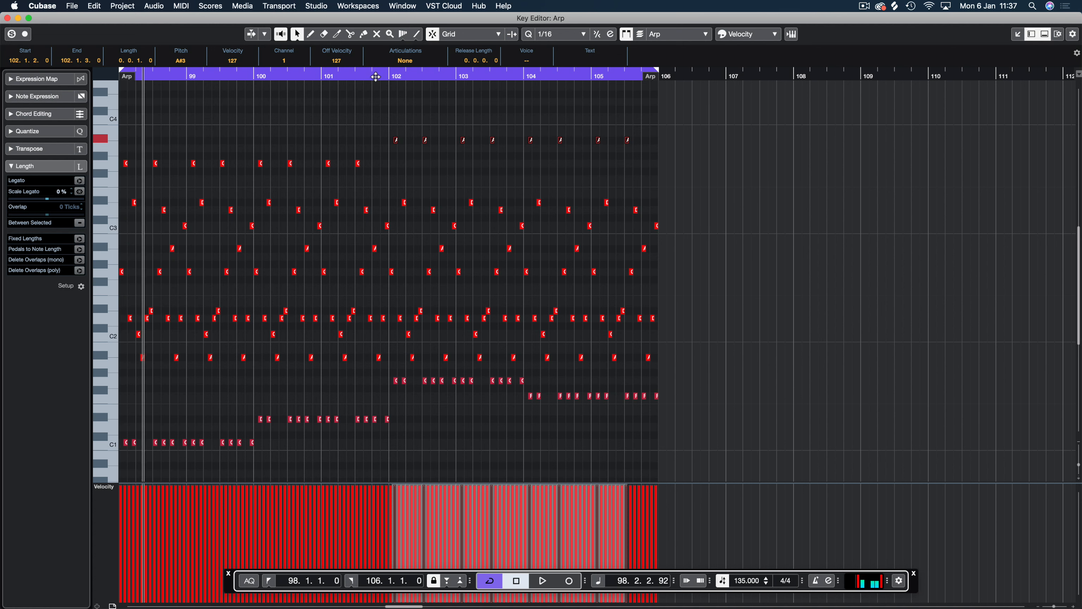
click(346, 76)
key(space)
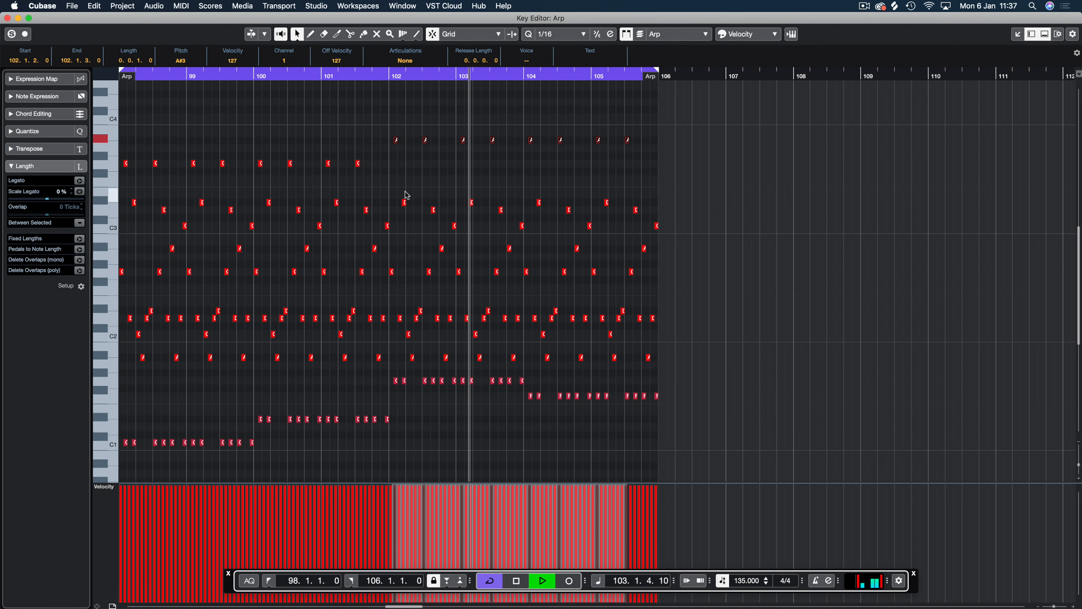
Step: Raise bar 102's D#3 note to G3 and its D3 note to F3, and play from bar 101
key(space)
drag(394, 186, 452, 221)
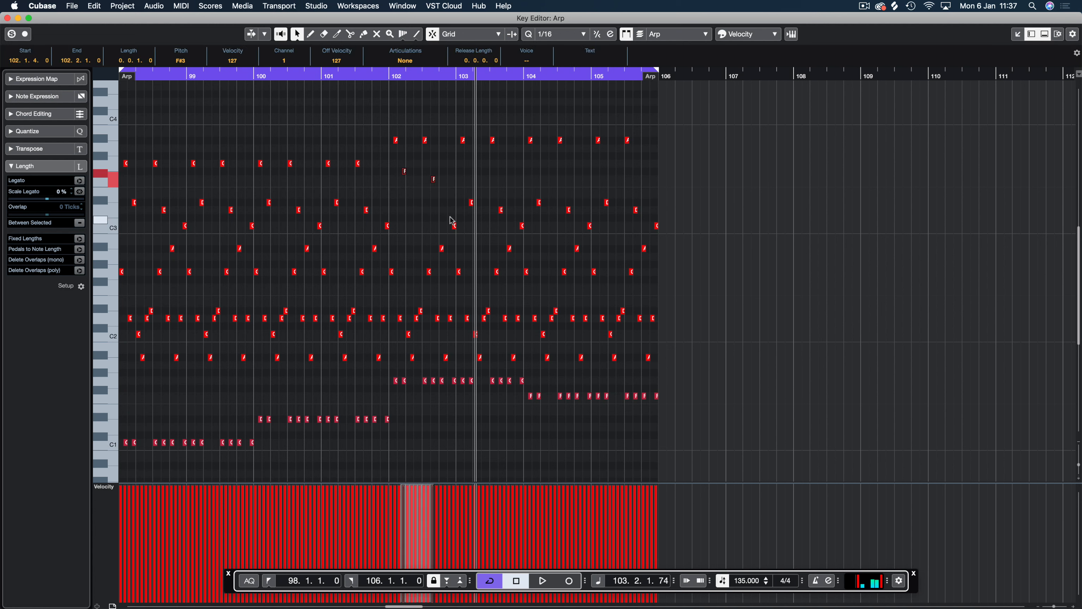
click(433, 171)
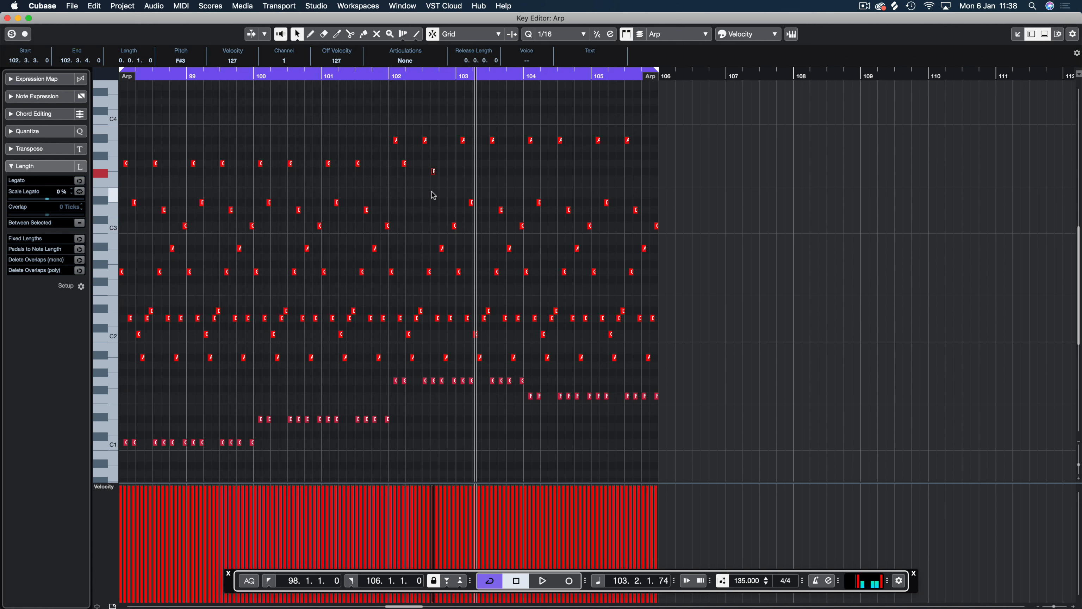
drag(386, 74, 366, 74)
key(space)
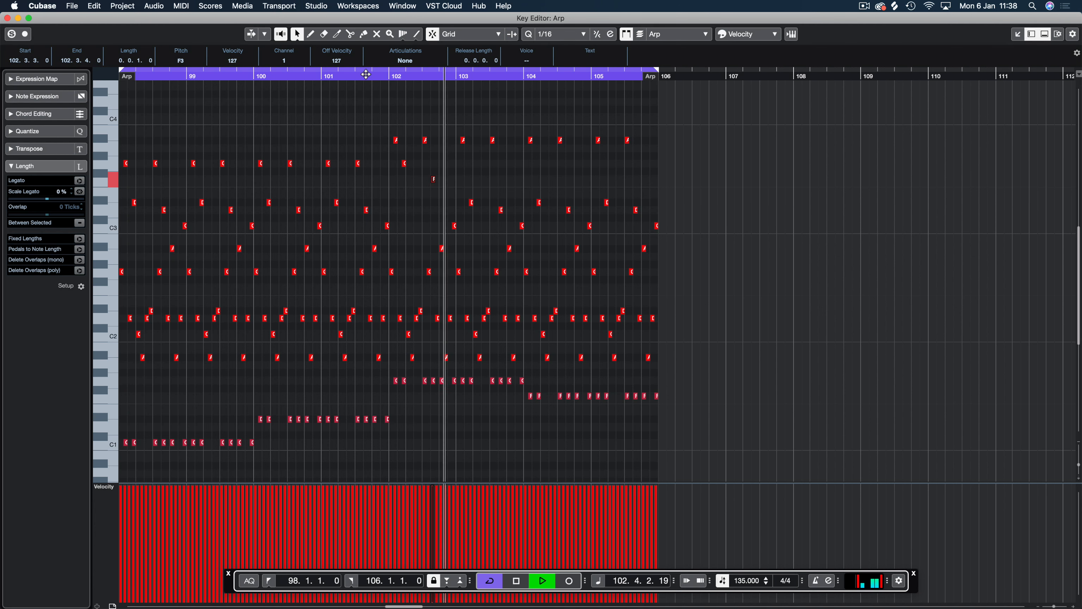
Step: Stop playback and raise bar 103's D#3 note to G3 and its D3 note to F#3
key(space)
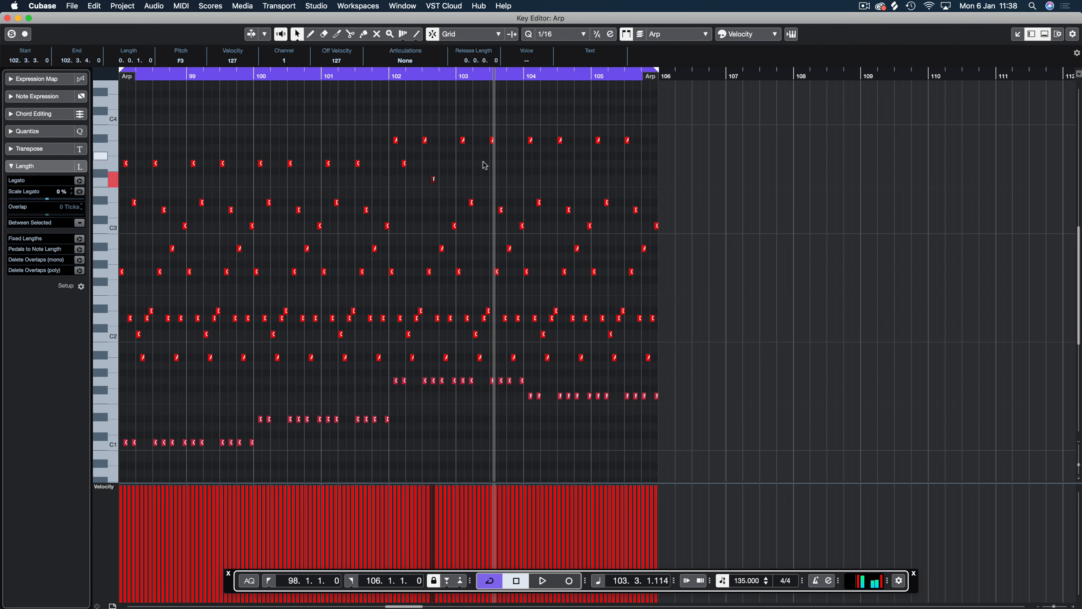
drag(466, 185, 515, 218)
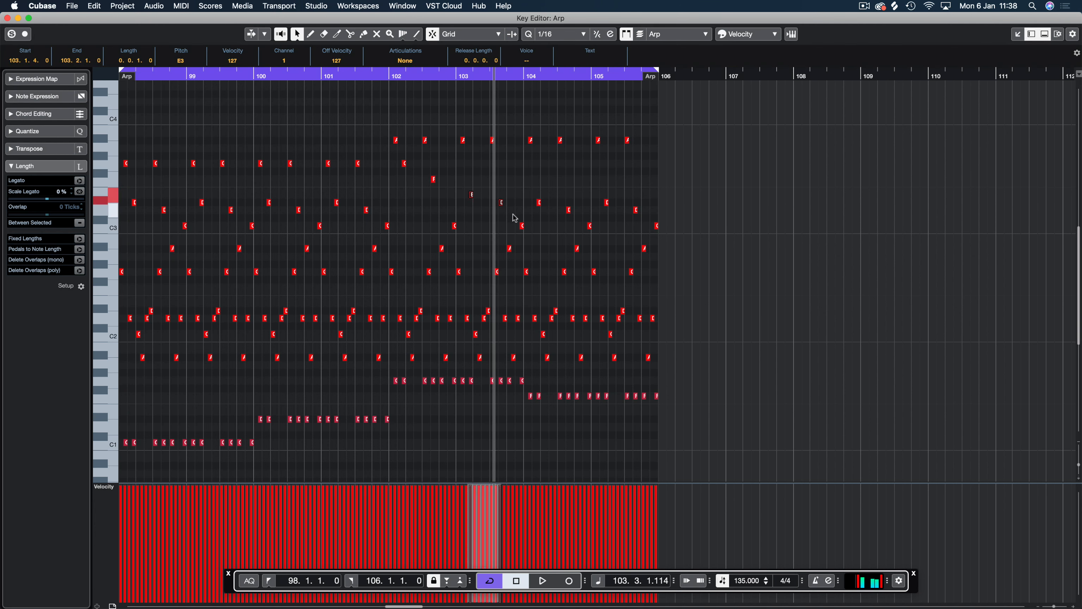
click(395, 141)
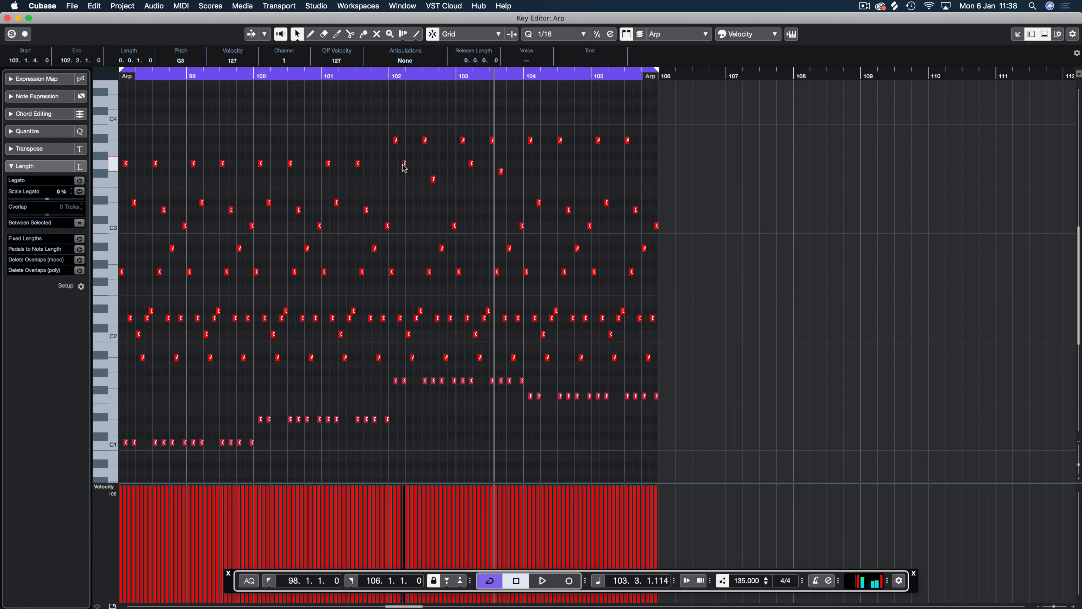
Step: Check the melody notes from bar 92 in the first Arp part, and compare them with bar 102 of the part at bar 98
key(Return)
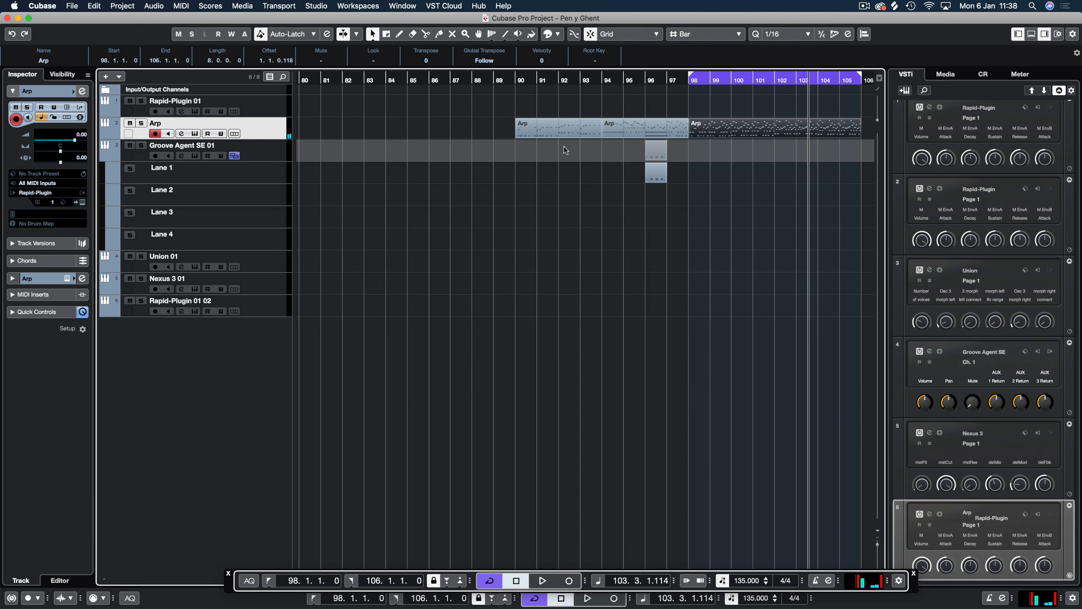
double_click(555, 136)
click(257, 226)
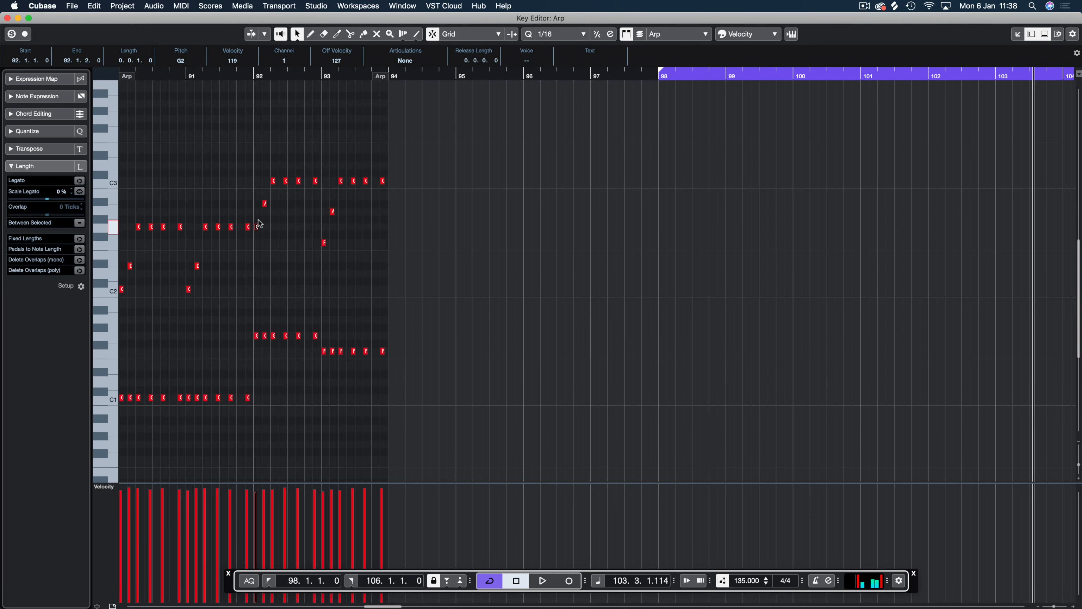
click(274, 168)
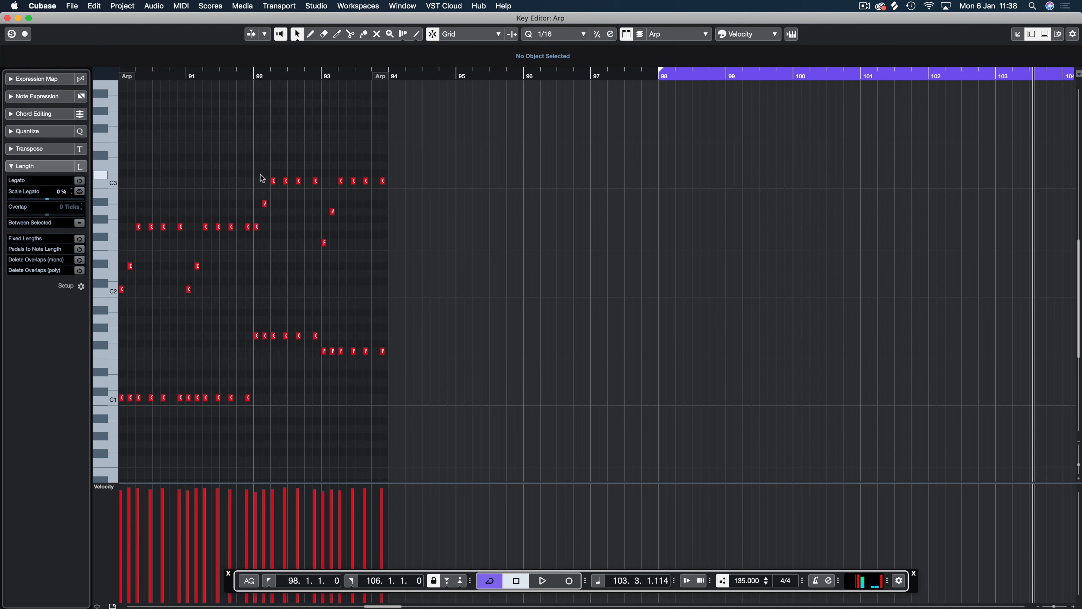
drag(326, 183, 328, 184)
key(Return)
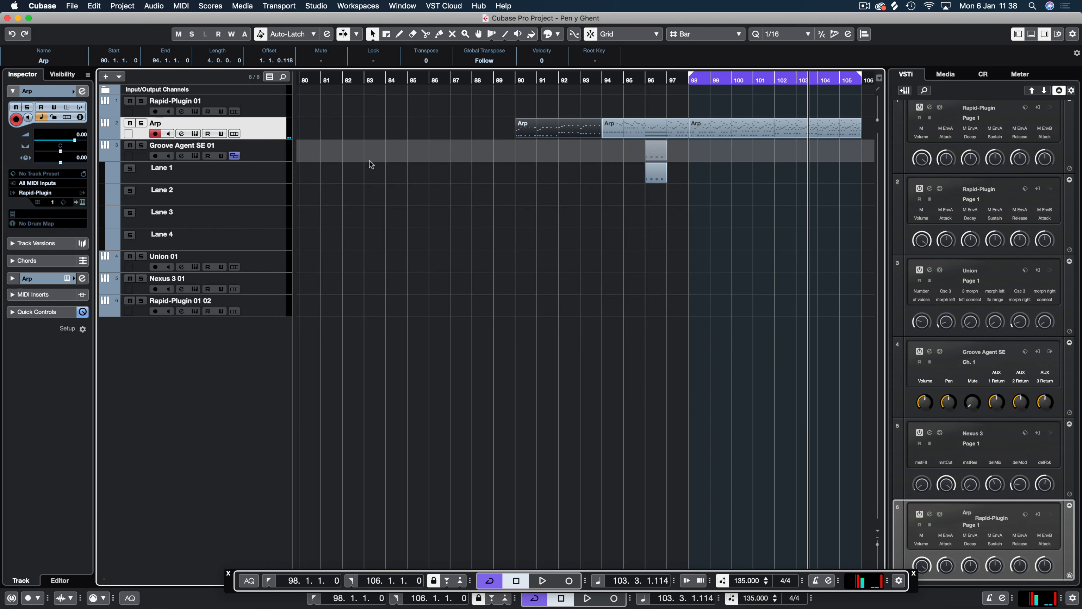
double_click(853, 129)
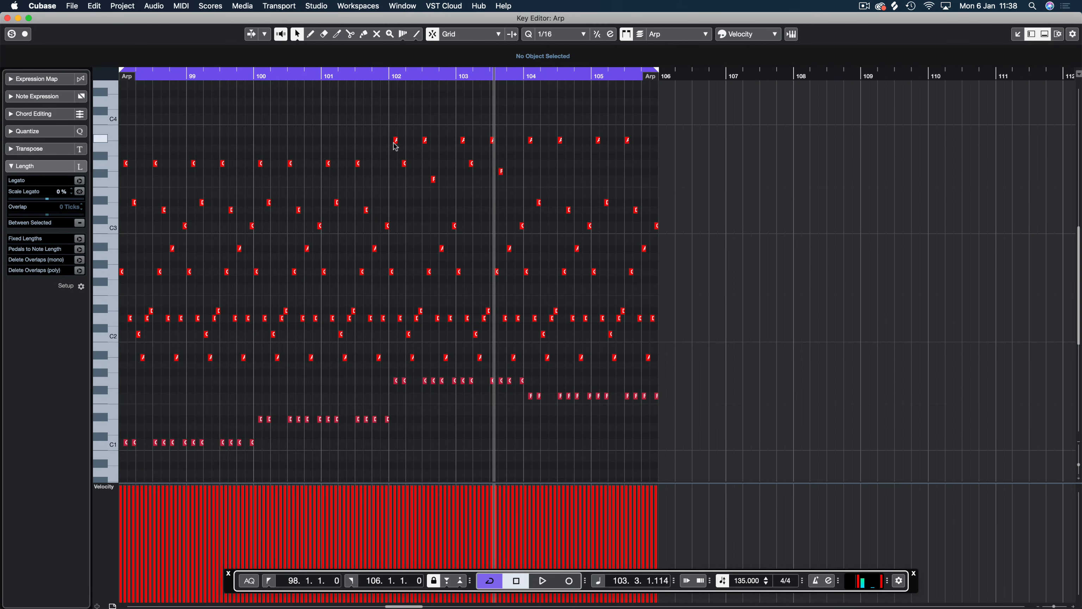
click(395, 141)
click(433, 179)
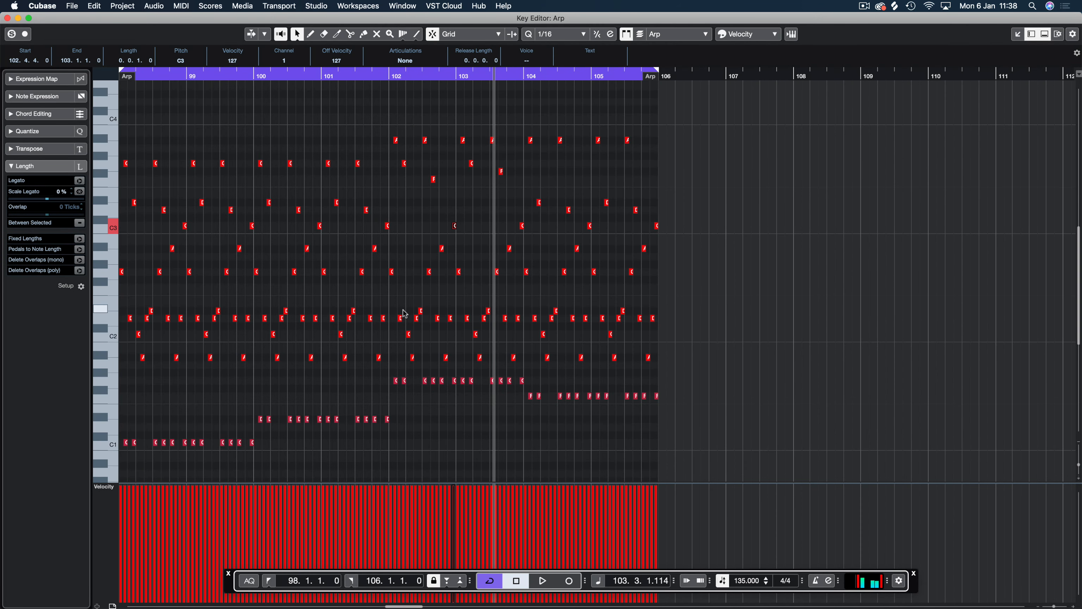
Step: Play from bar 102 and lower bar 103's F#3 note to F3
scroll(405, 313, up, 2)
key(space)
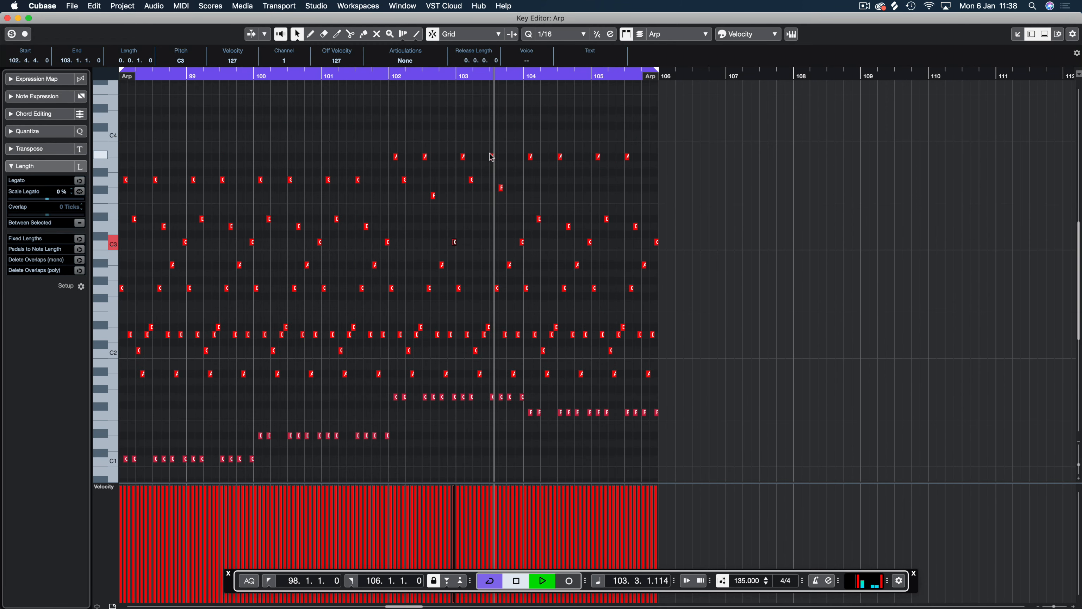
key(space)
click(388, 72)
key(space)
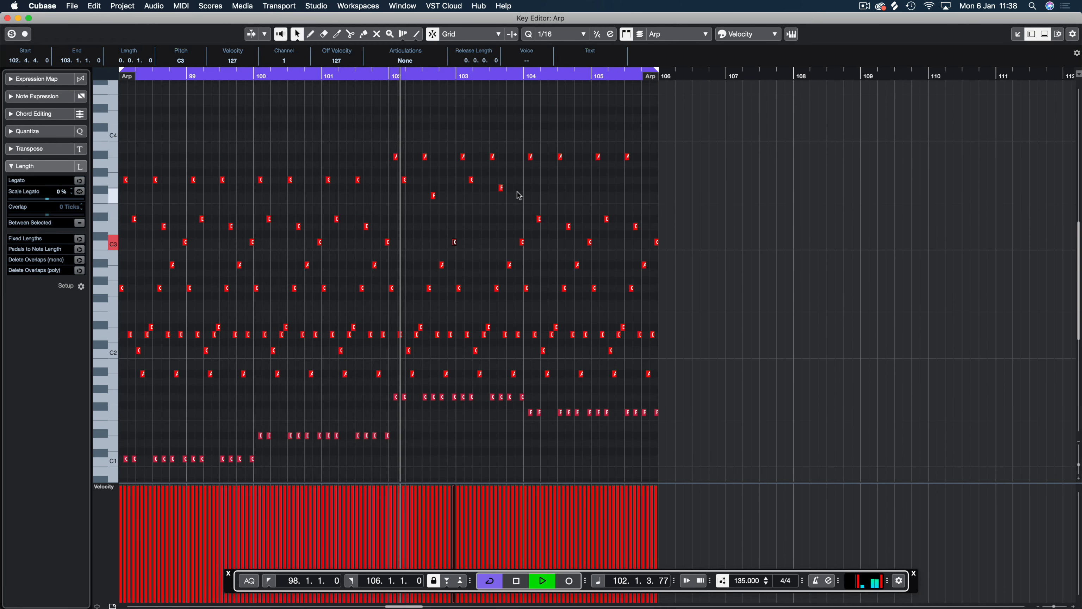
key(space)
click(500, 189)
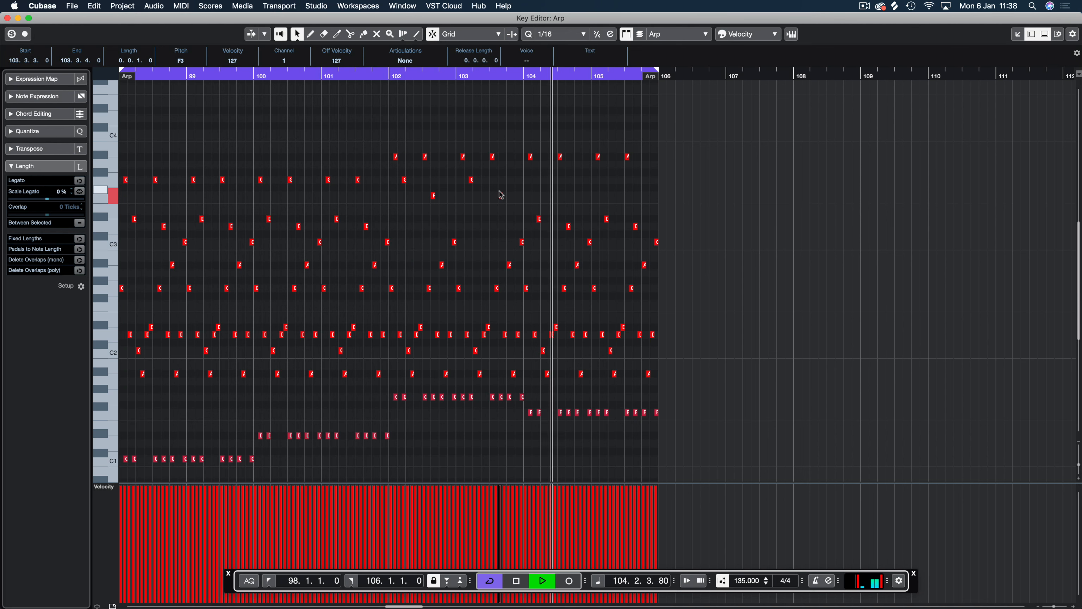
Step: Lower the top notes in bars 104 and 105 to A3 and on to G3, playing from the end of bar 103 after each change
drag(689, 144, 517, 175)
key(space)
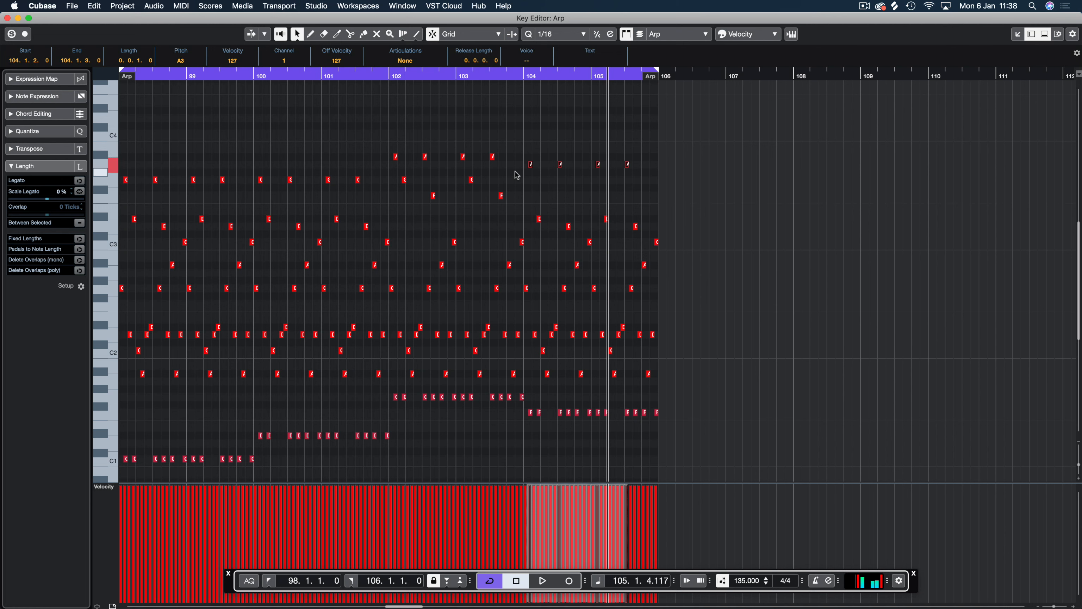
click(515, 75)
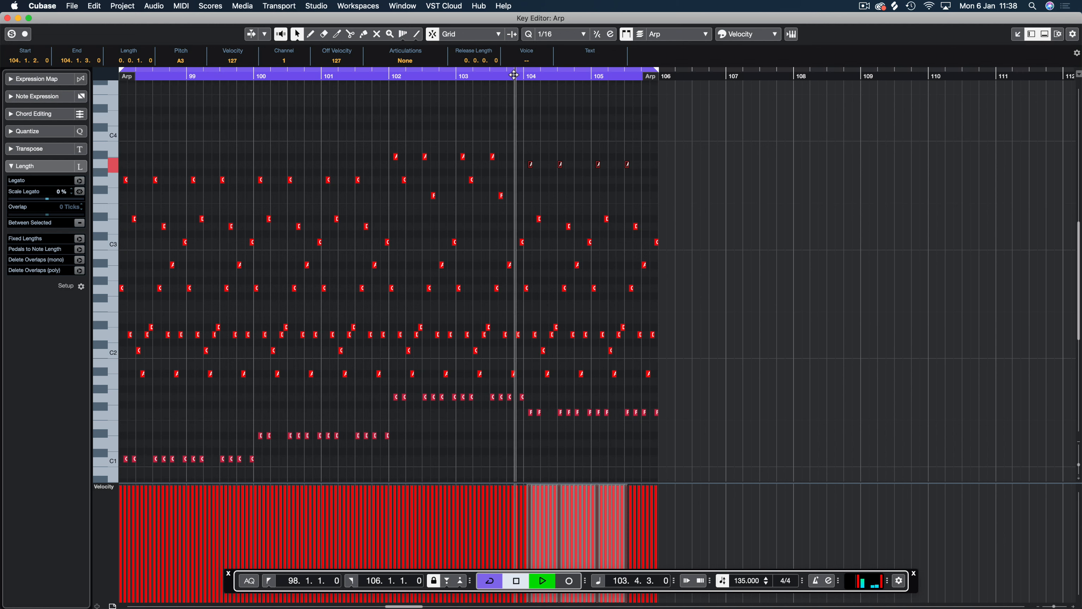
key(space)
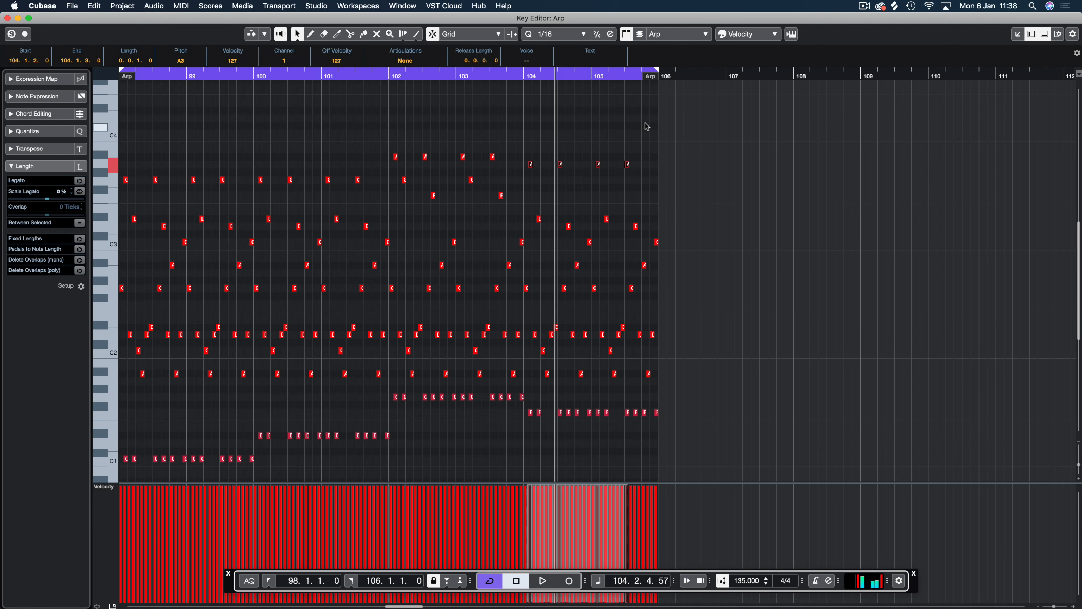
click(515, 75)
key(space)
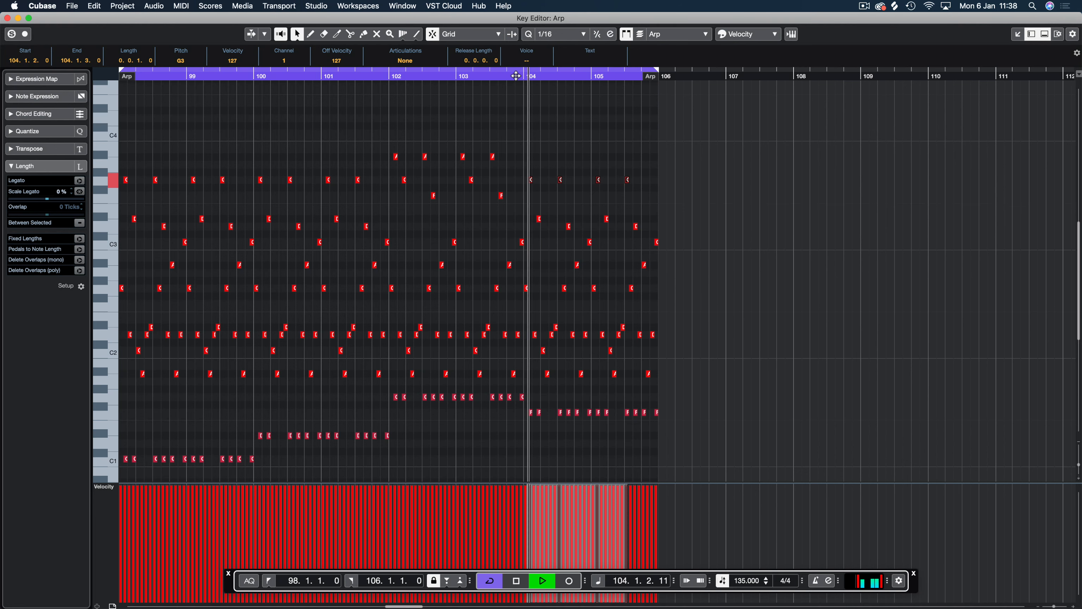
key(space)
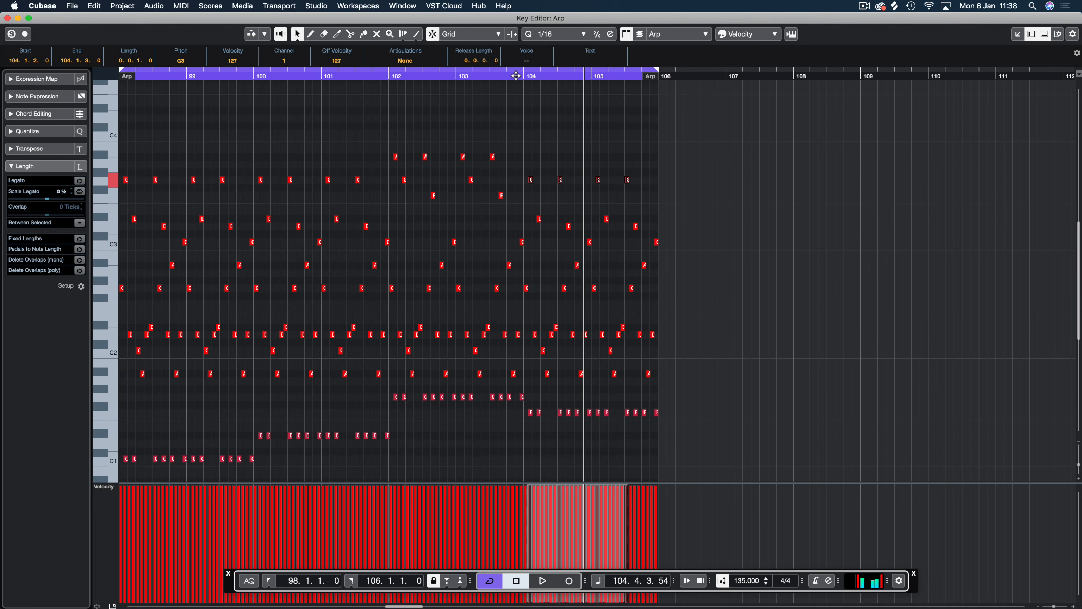
Step: Look over the edited part, return to the project, and locate the Arp part starting at bar 109
scroll(567, 142, down, 3)
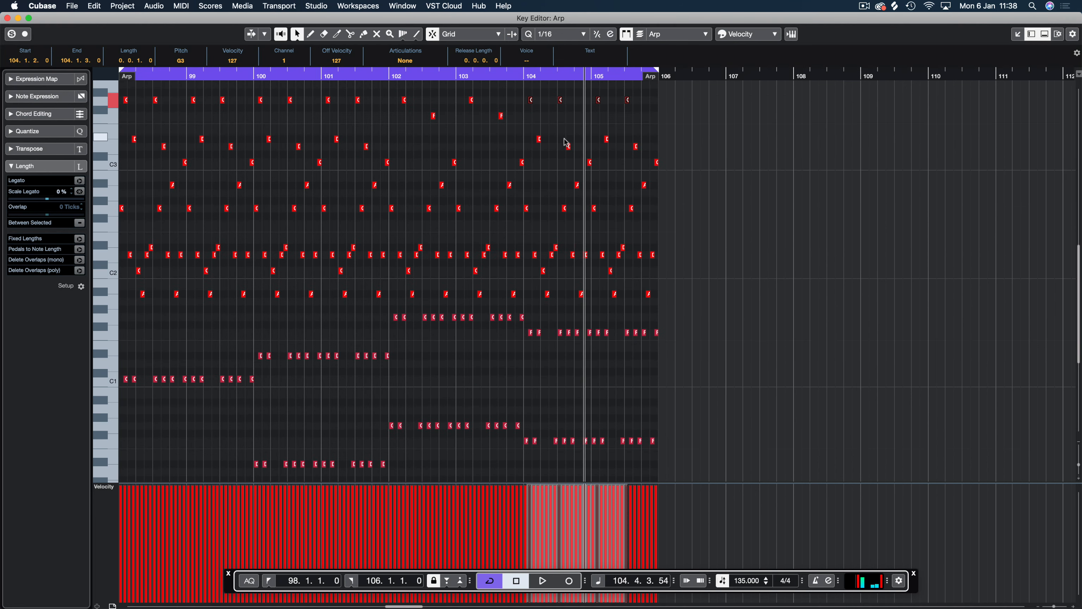
scroll(567, 143, left, 5)
scroll(567, 142, up, 3)
scroll(565, 142, right, 2)
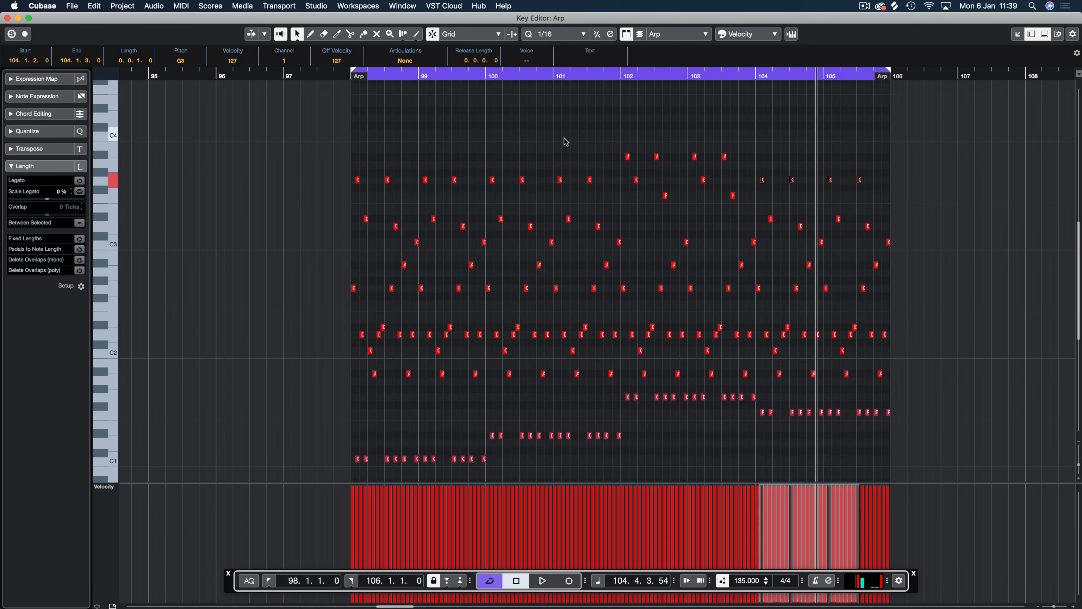
key(Return)
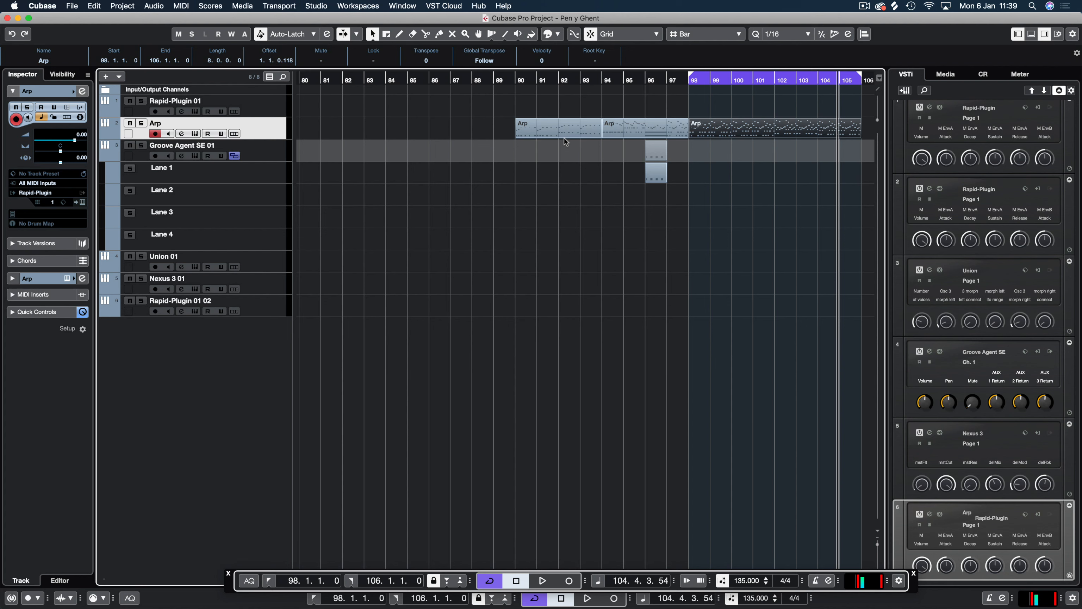
scroll(564, 137, left, 10)
scroll(538, 147, right, 20)
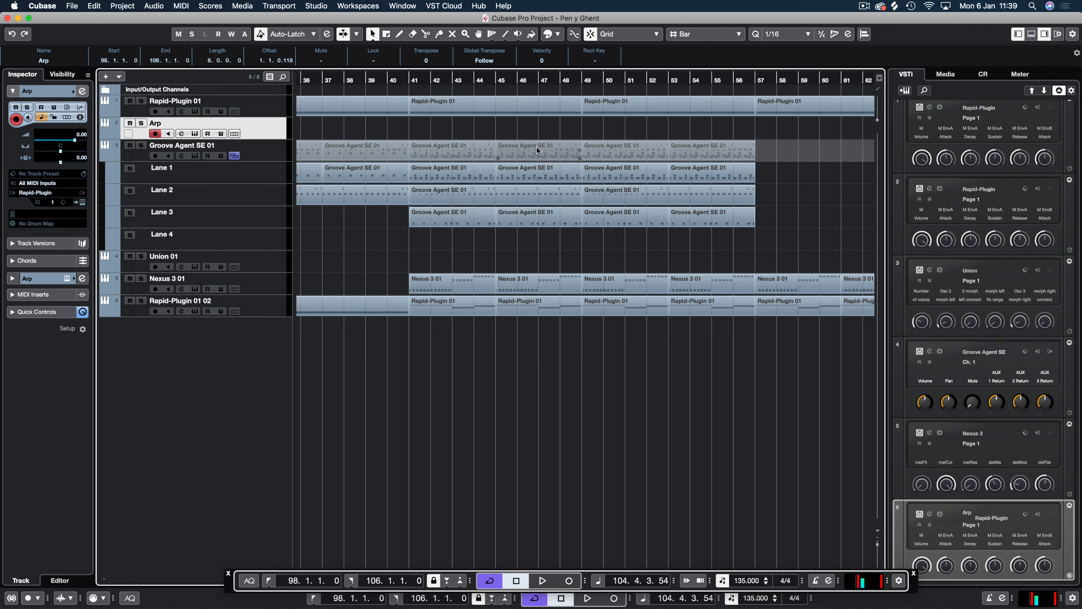
scroll(537, 147, right, 2)
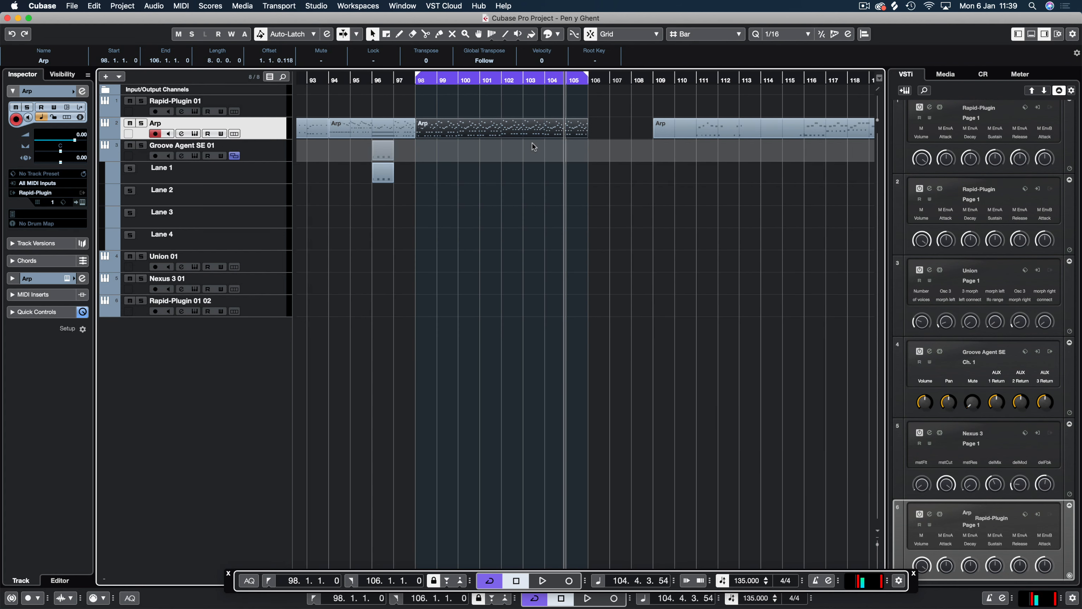
Step: Return the playhead to bar 98, check the notes of the eight-bar Arp part there, and go back to the project
key(KP_1)
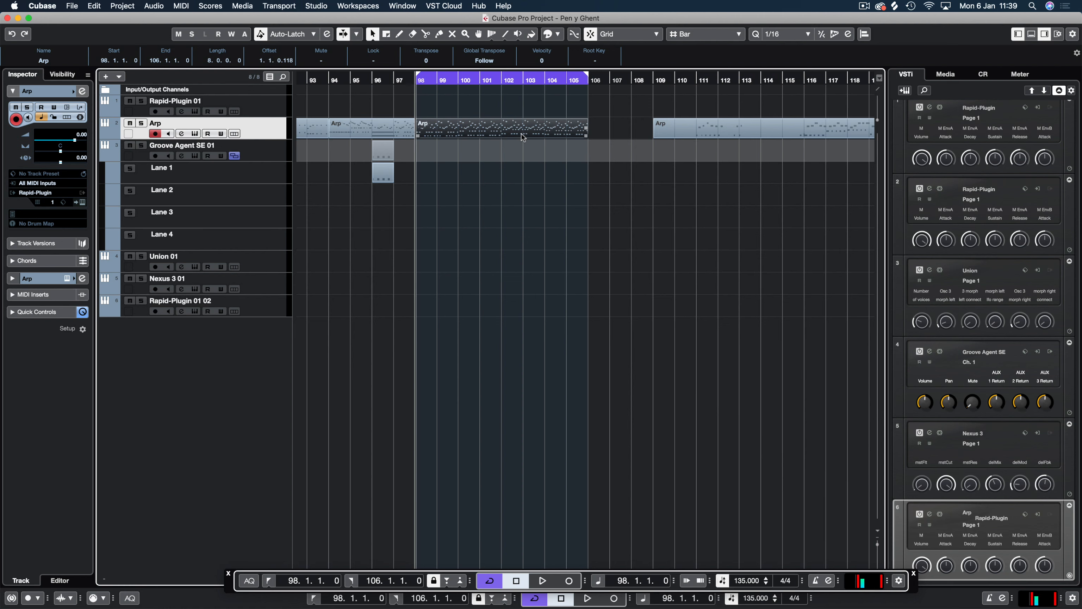
double_click(522, 134)
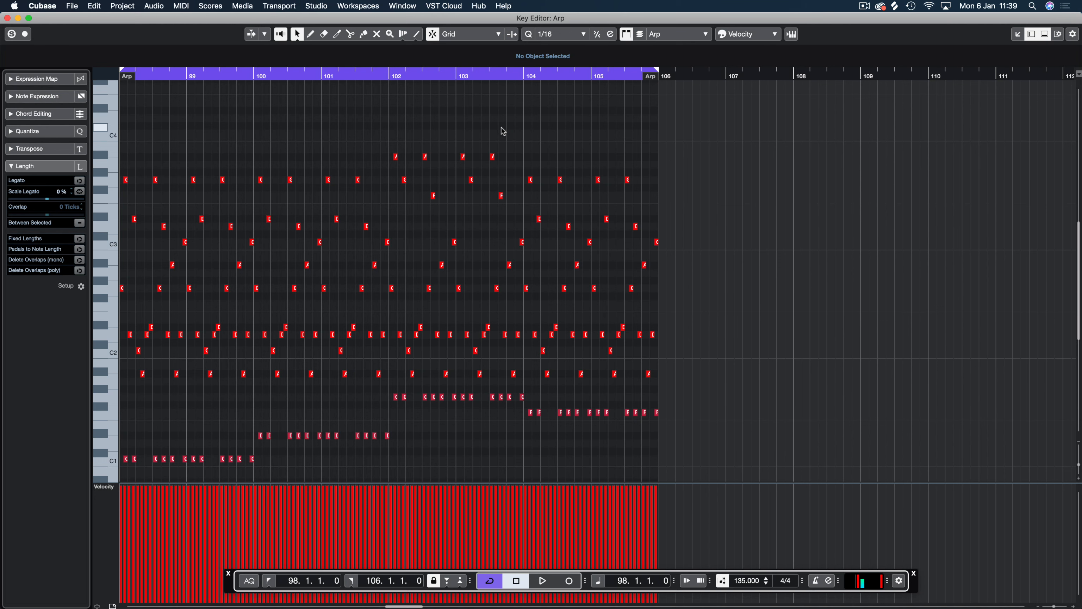
key(Escape)
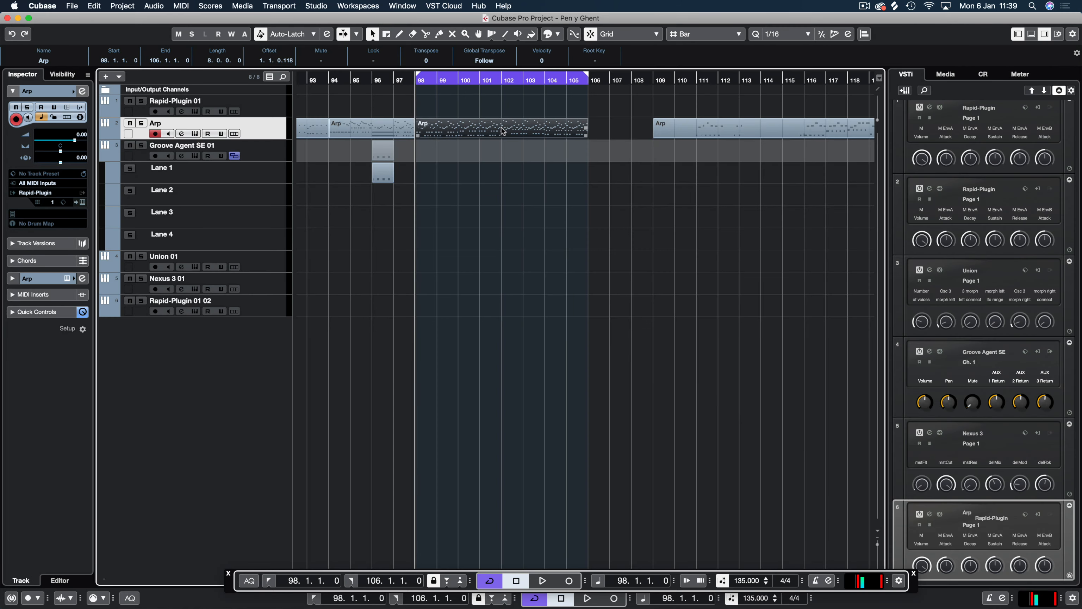
Step: Open the Arp part covering bars 94 to 97 and examine its note names, from the top melody down to the lowest bass notes
click(383, 129)
drag(381, 111, 319, 126)
double_click(319, 127)
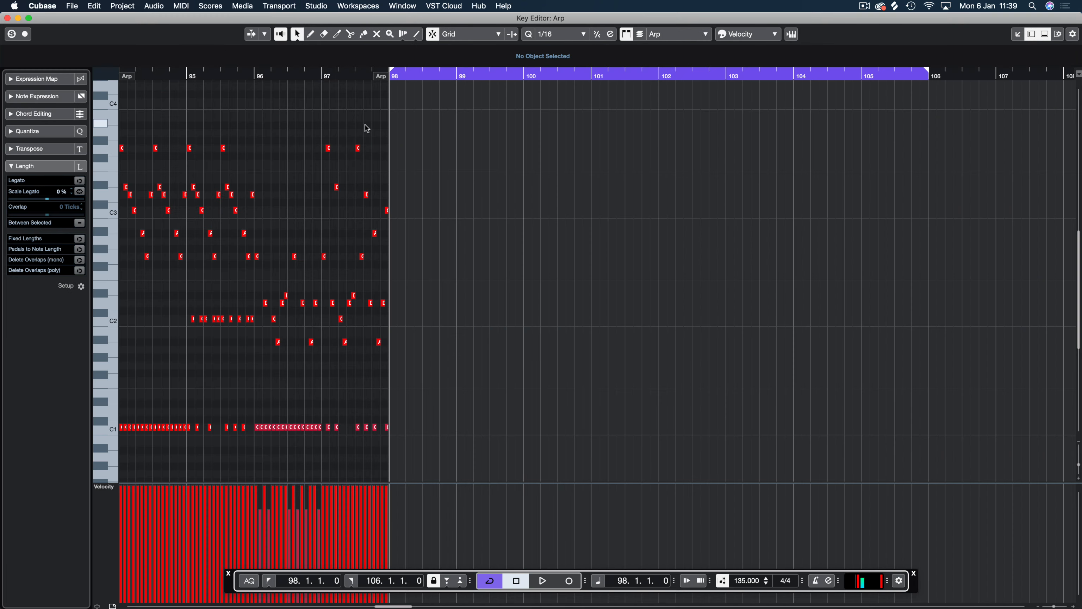
scroll(488, 205, right, 5)
key(h)
key(h)
key(h)
key(h)
key(h)
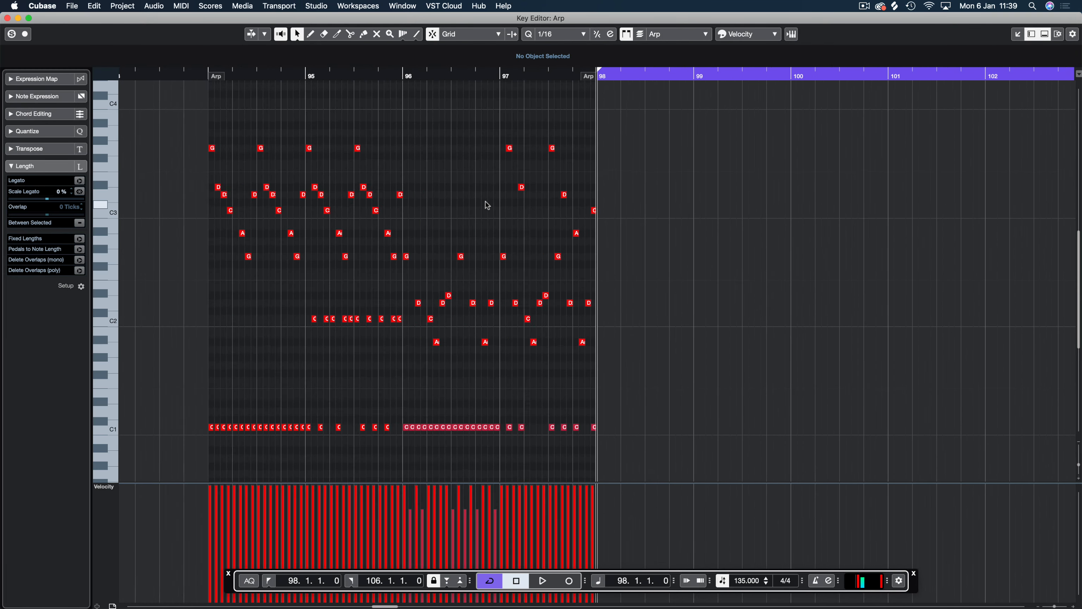
scroll(487, 205, left, 8)
scroll(488, 205, left, 3)
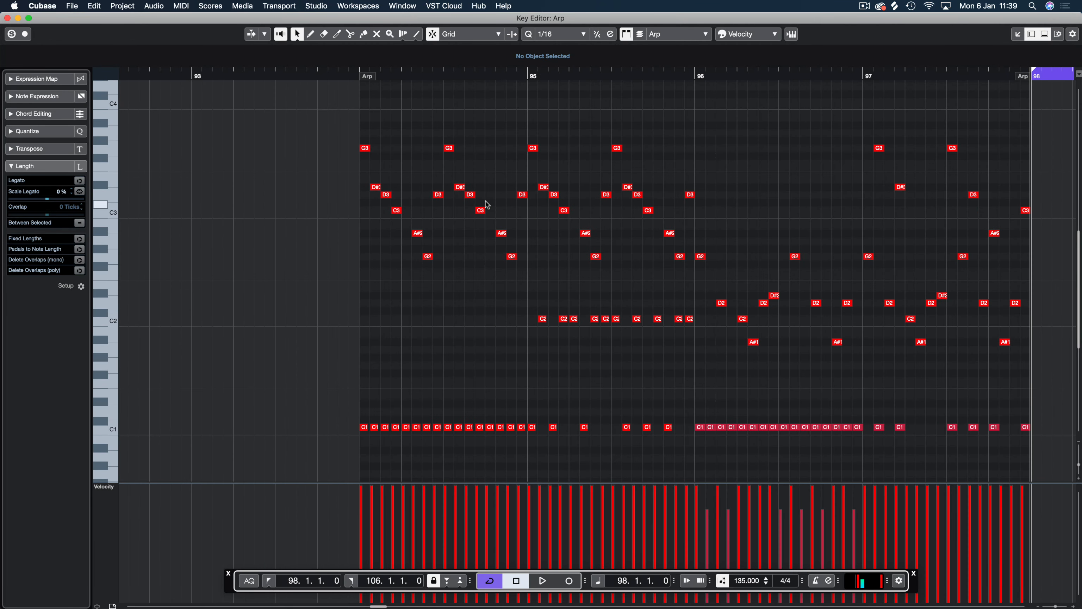
scroll(488, 205, right, 2)
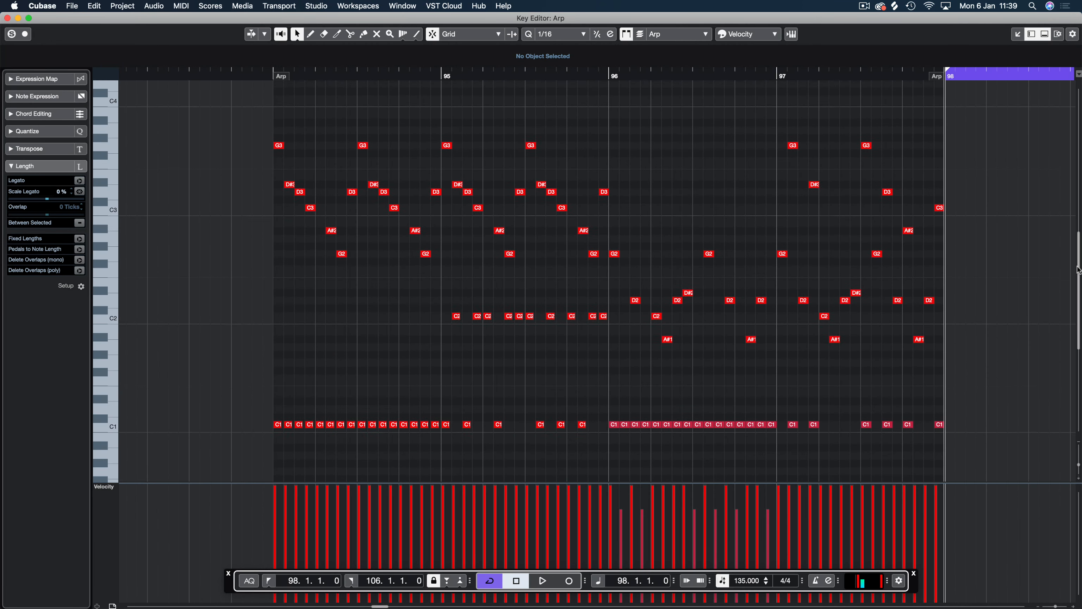
mouse_move(1078, 270)
mouse_down()
mouse_move(1079, 305)
mouse_move(1079, 254)
mouse_move(1081, 284)
mouse_up()
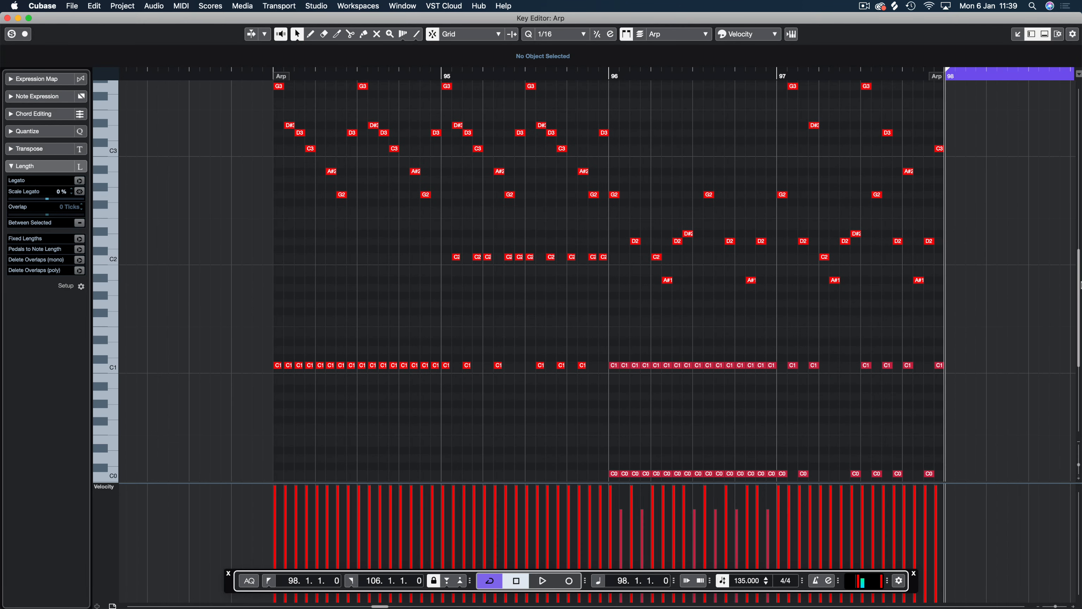